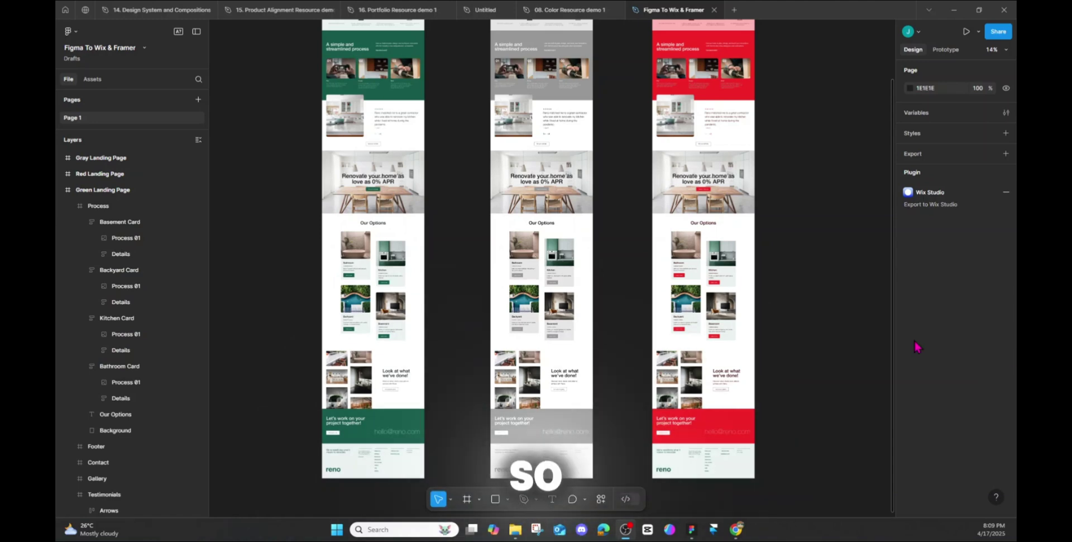
- Compare the overall layout and colour schemes of the green, gray and red landing pages side by side
scroll(550, 158, up, 1)
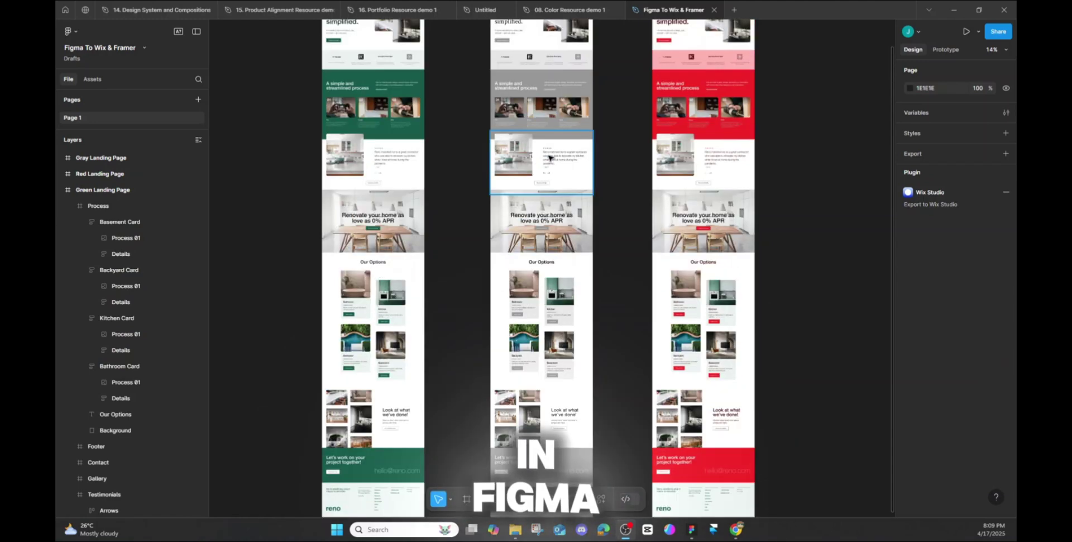
scroll(485, 201, down, 2)
scroll(485, 201, up, 4)
scroll(486, 201, down, 3)
scroll(485, 201, down, 2)
scroll(486, 201, down, 2)
scroll(495, 193, down, 3)
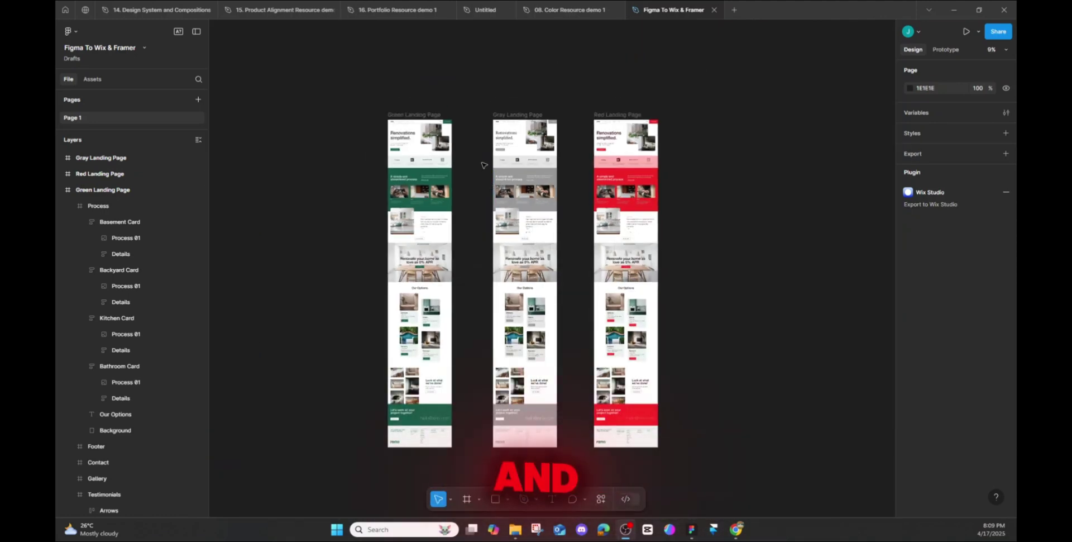
scroll(483, 165, up, 2)
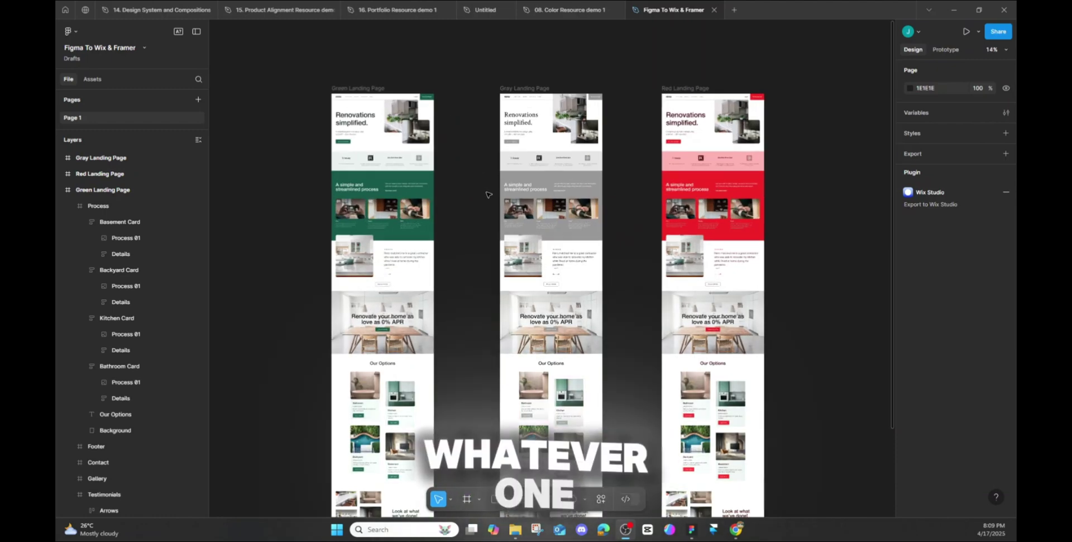
scroll(486, 184, down, 4)
scroll(480, 176, up, 4)
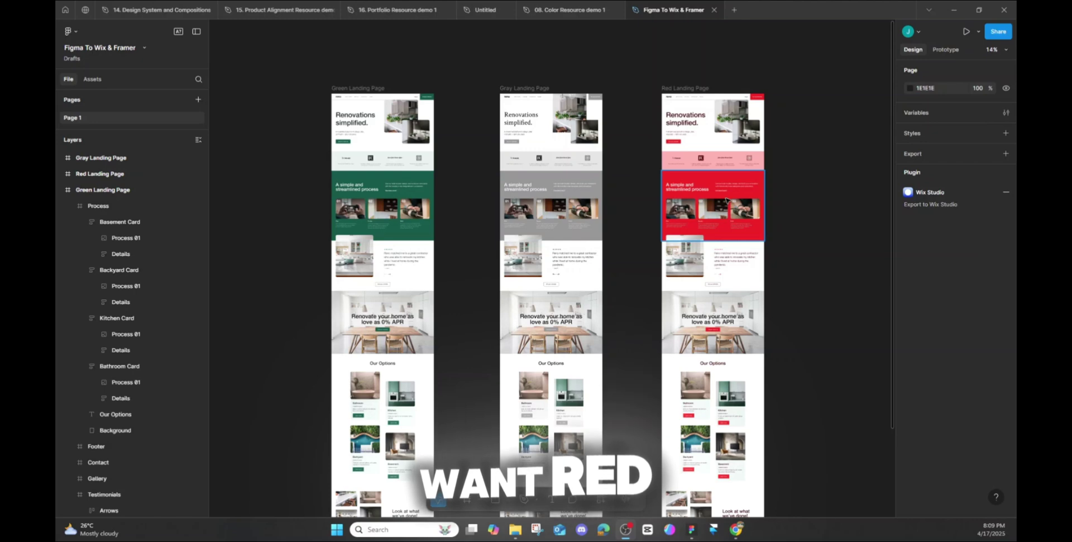
scroll(444, 198, down, 1)
scroll(441, 198, up, 2)
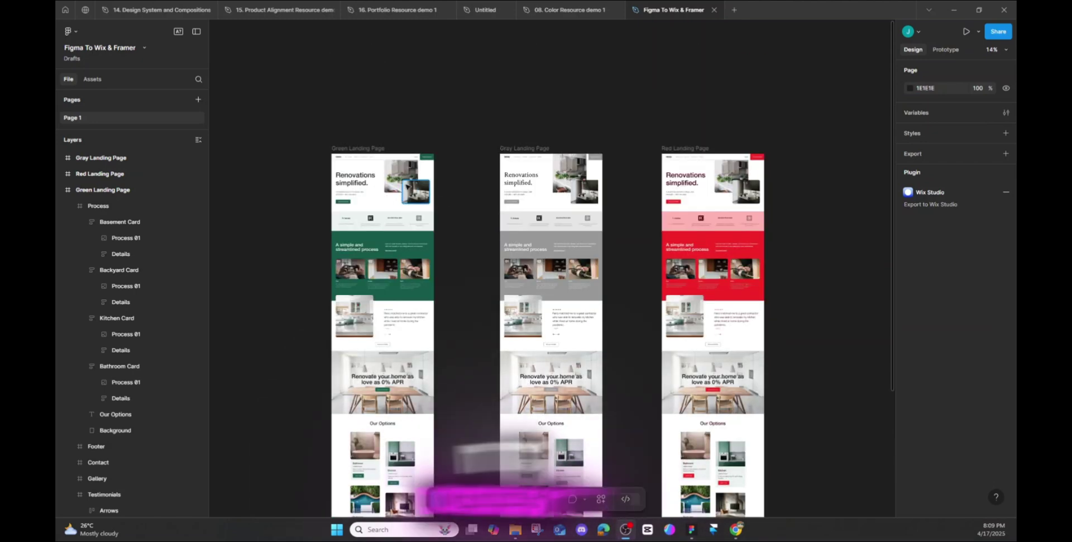
scroll(494, 193, up, 5)
scroll(508, 191, up, 1)
scroll(522, 190, down, 3)
scroll(522, 190, down, 2)
scroll(412, 198, down, 3)
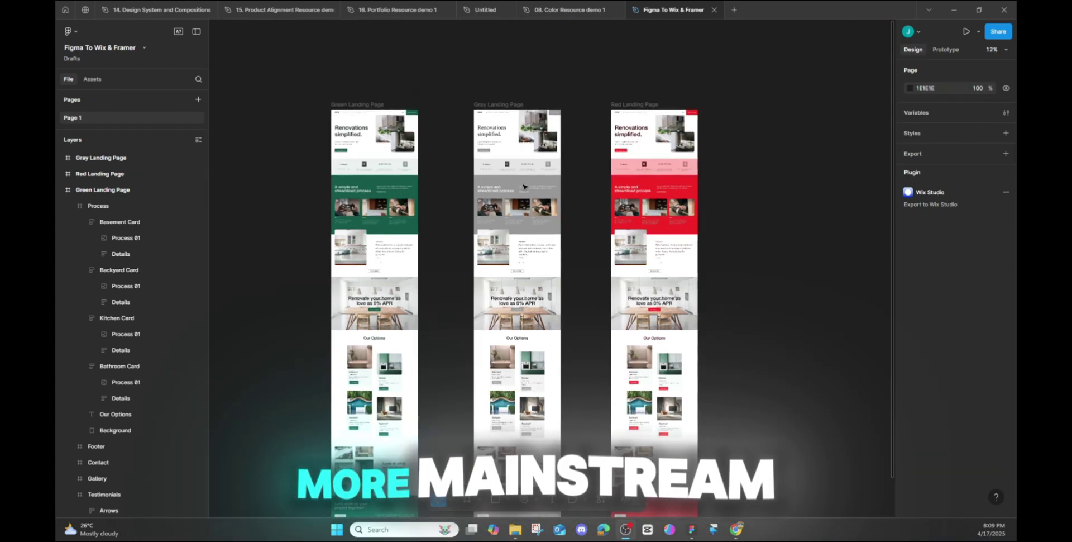
- Examine the three landing pages more closely from hero to footer, including the red page's options cards and financing banner
scroll(412, 198, up, 2)
scroll(413, 198, left, 5)
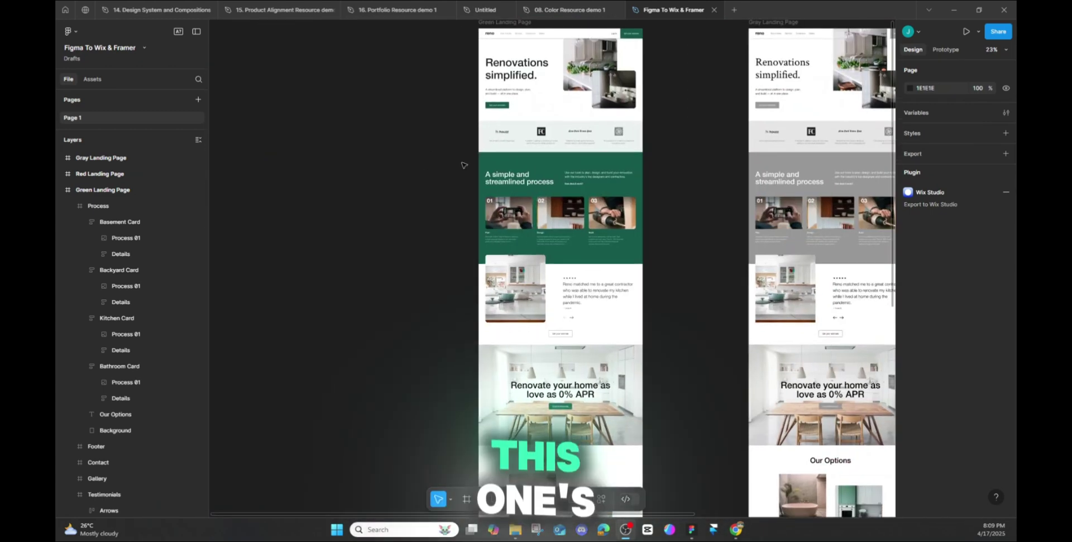
scroll(558, 181, right, 6)
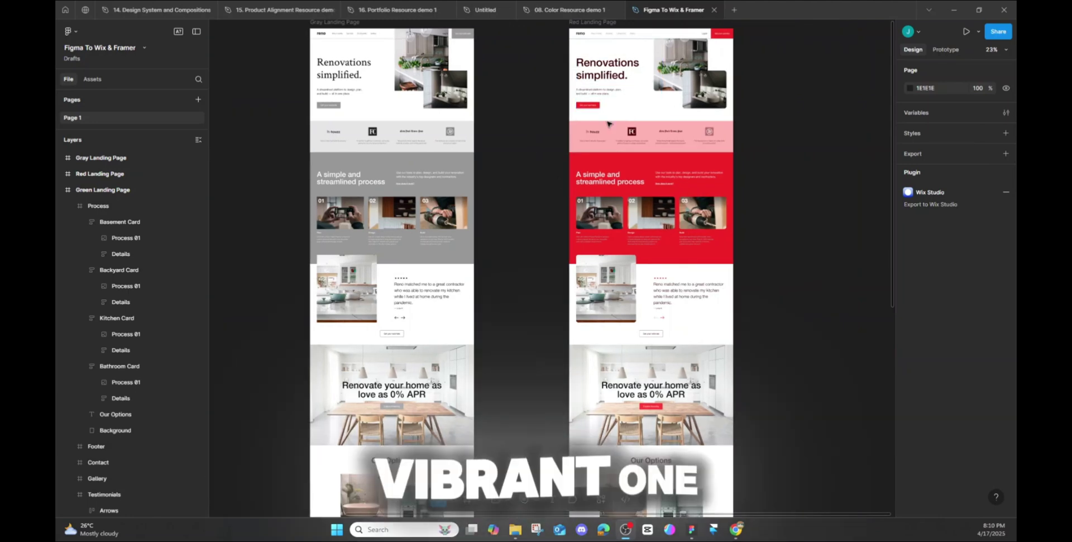
scroll(618, 141, down, 5)
scroll(711, 208, down, 4)
scroll(711, 208, left, 4)
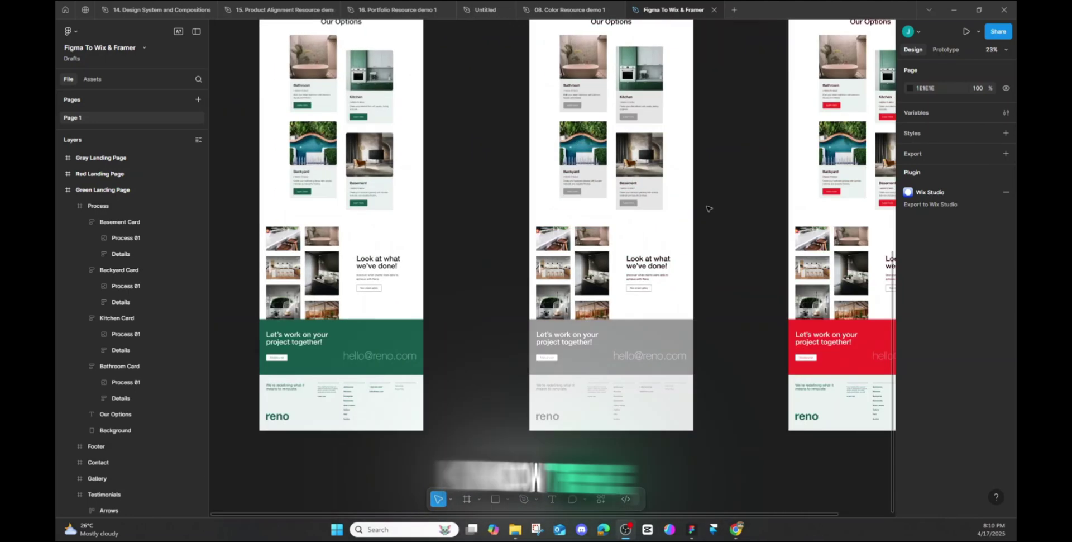
scroll(709, 208, right, 4)
scroll(709, 203, up, 3)
scroll(708, 202, up, 6)
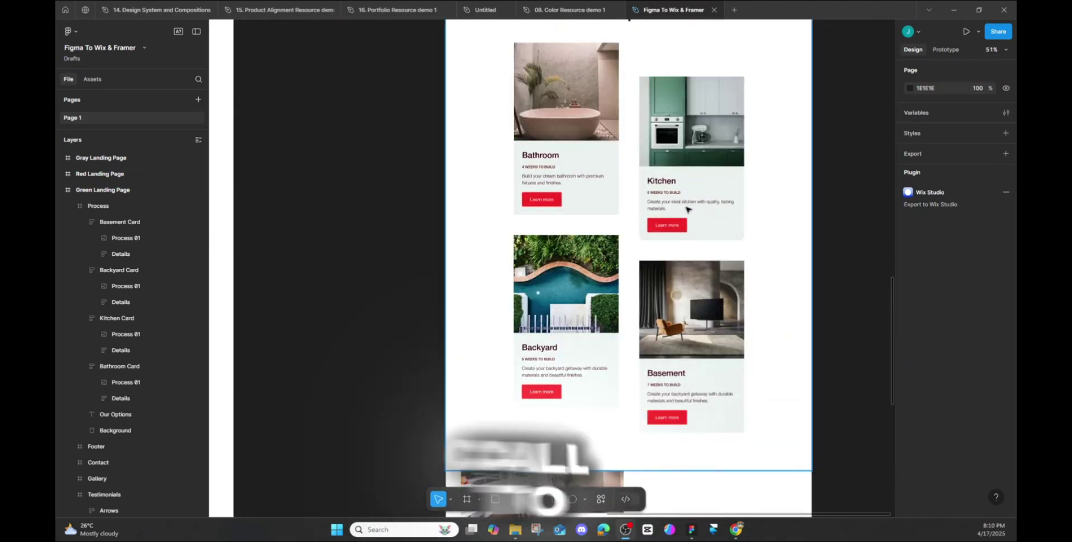
scroll(665, 225, up, 5)
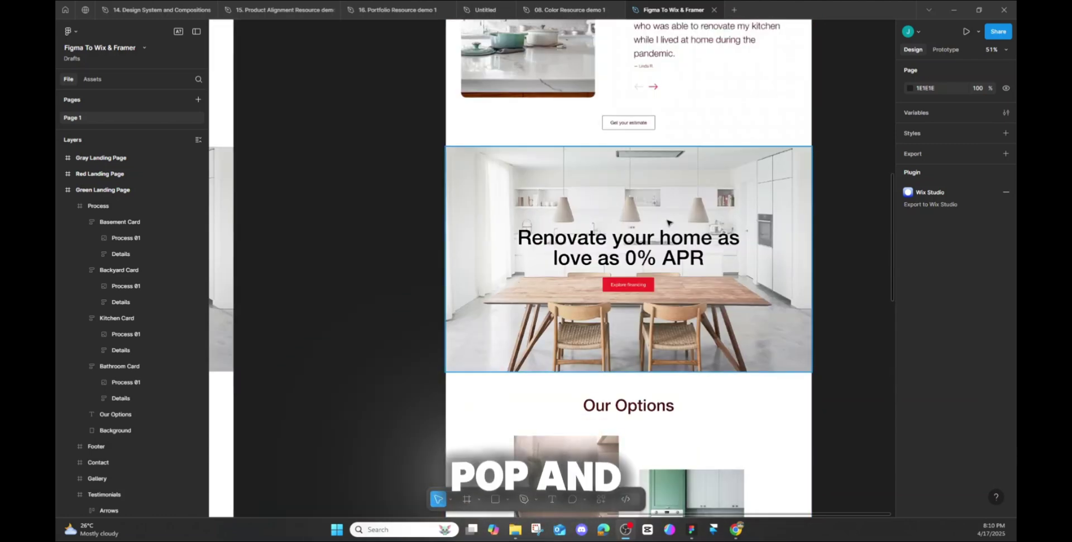
scroll(670, 221, down, 8)
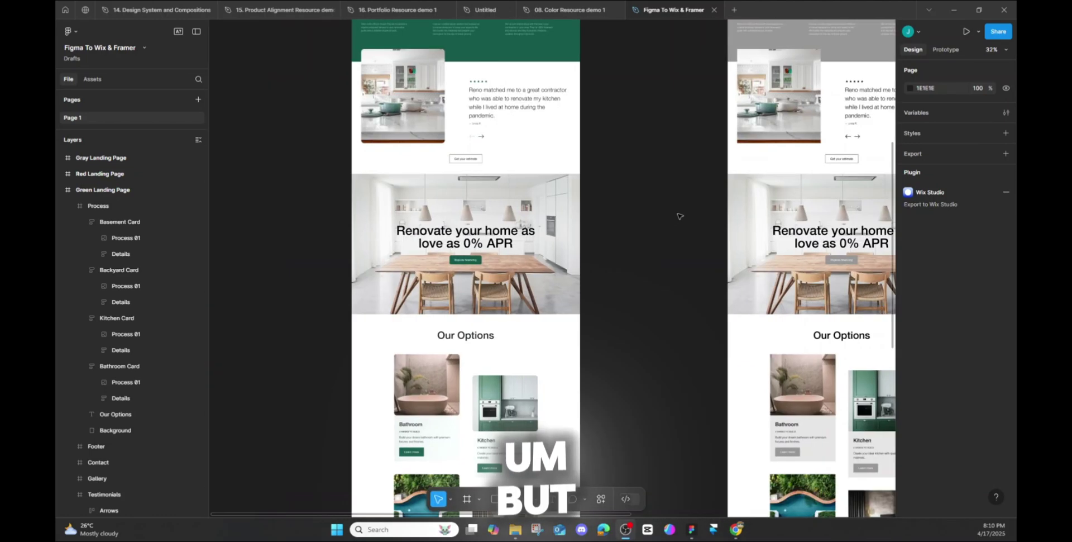
- Return to the Green Landing Page and review its sections from the hero down to the project gallery and back
scroll(622, 158, left, 4)
scroll(627, 163, down, 3)
scroll(627, 163, up, 6)
scroll(627, 162, right, 3)
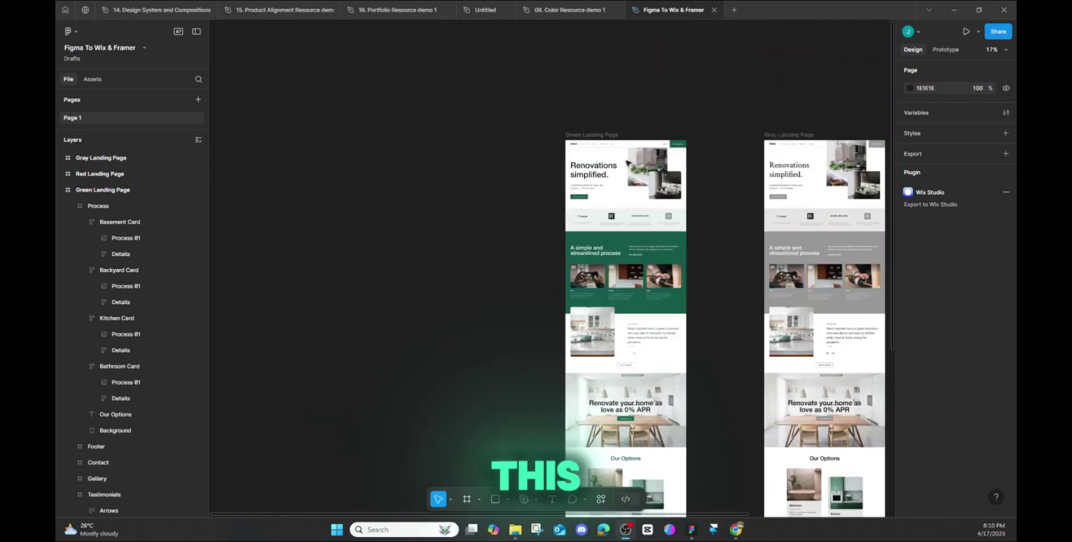
scroll(627, 162, down, 3)
scroll(636, 167, left, 4)
scroll(637, 168, down, 3)
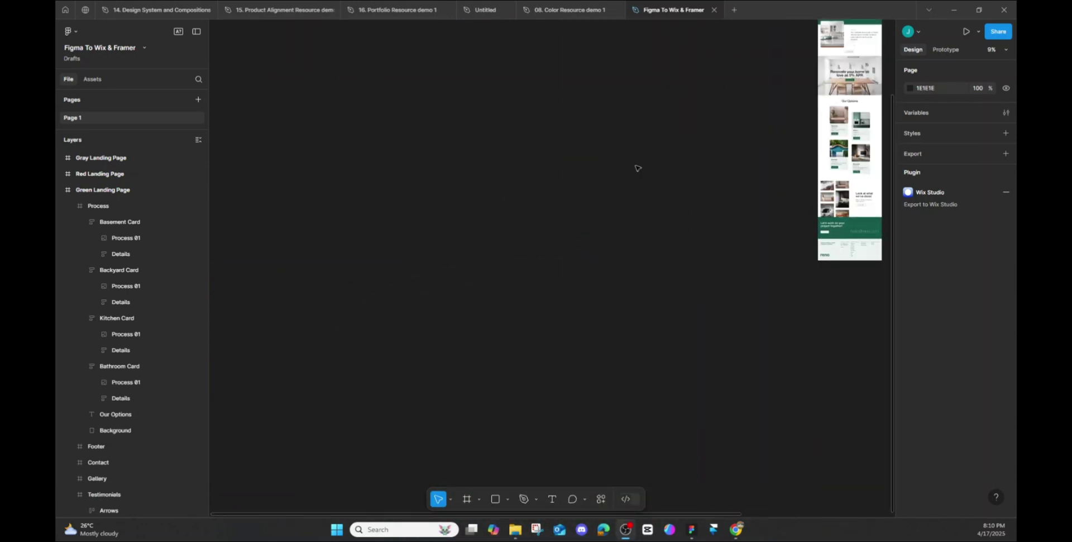
scroll(637, 168, right, 4)
scroll(637, 168, up, 3)
scroll(640, 152, up, 8)
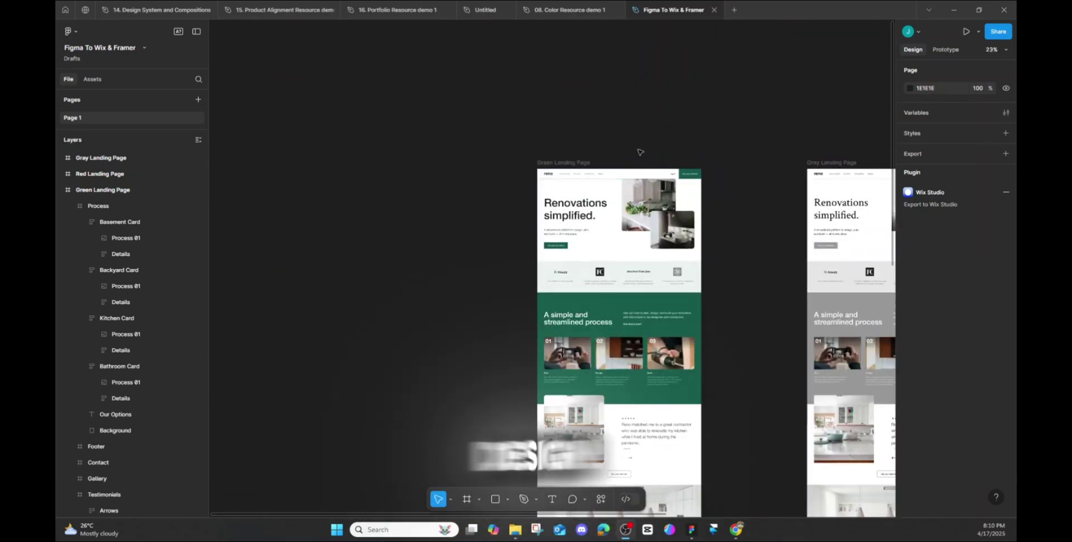
scroll(640, 152, down, 12)
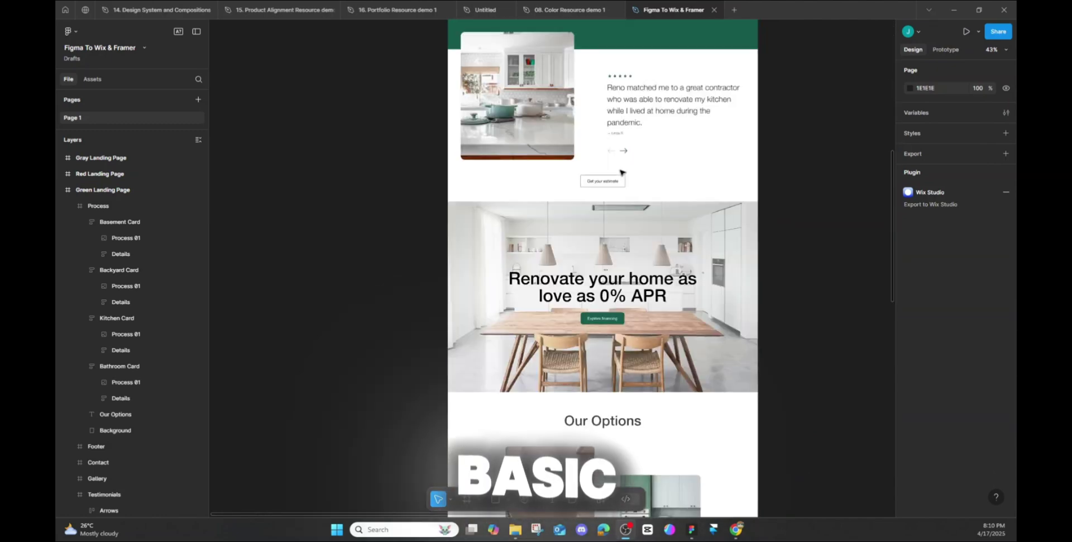
scroll(621, 174, down, 5)
scroll(621, 175, down, 4)
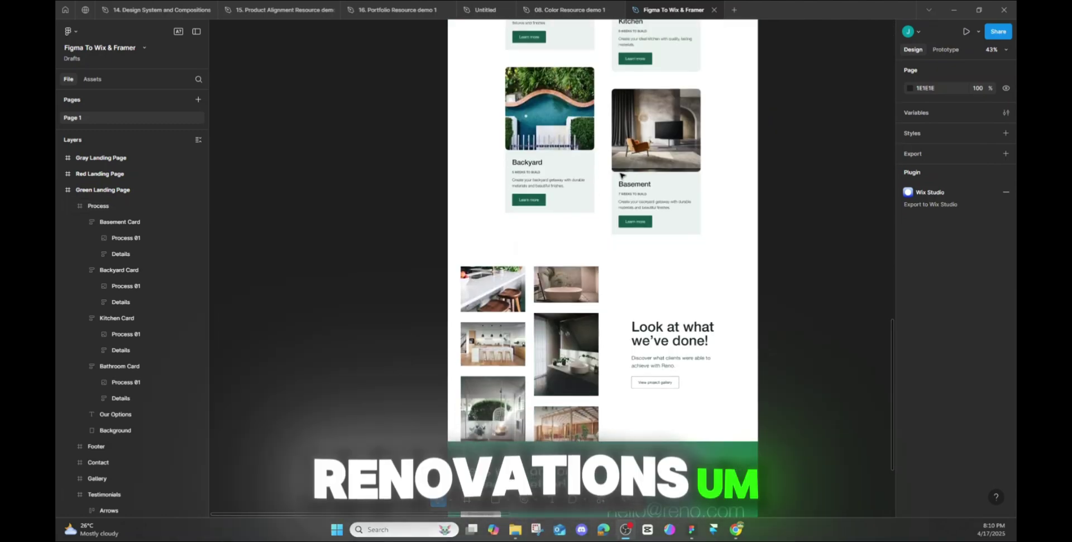
scroll(622, 175, up, 4)
scroll(621, 175, up, 15)
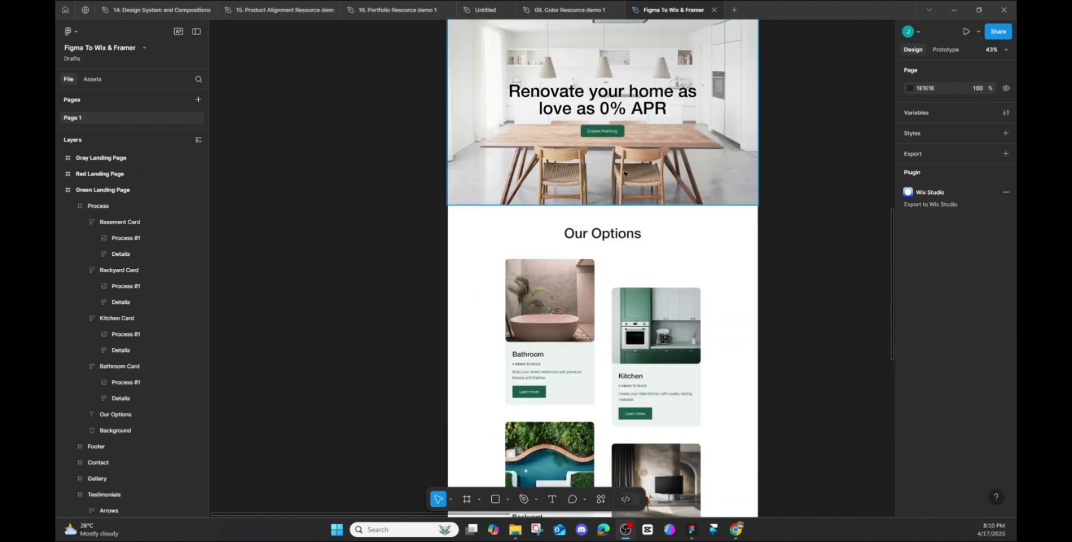
scroll(625, 173, down, 4)
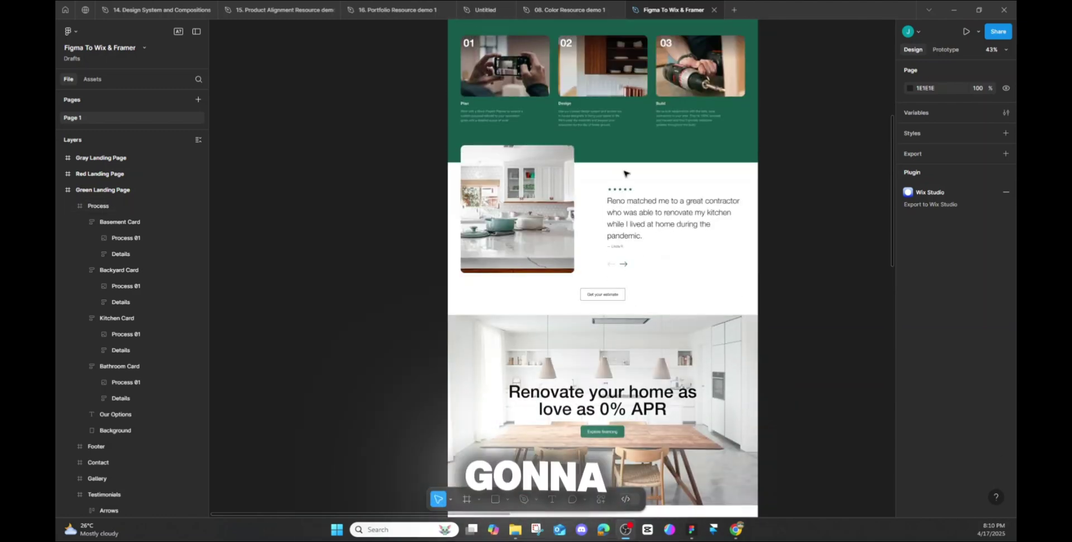
scroll(625, 173, up, 8)
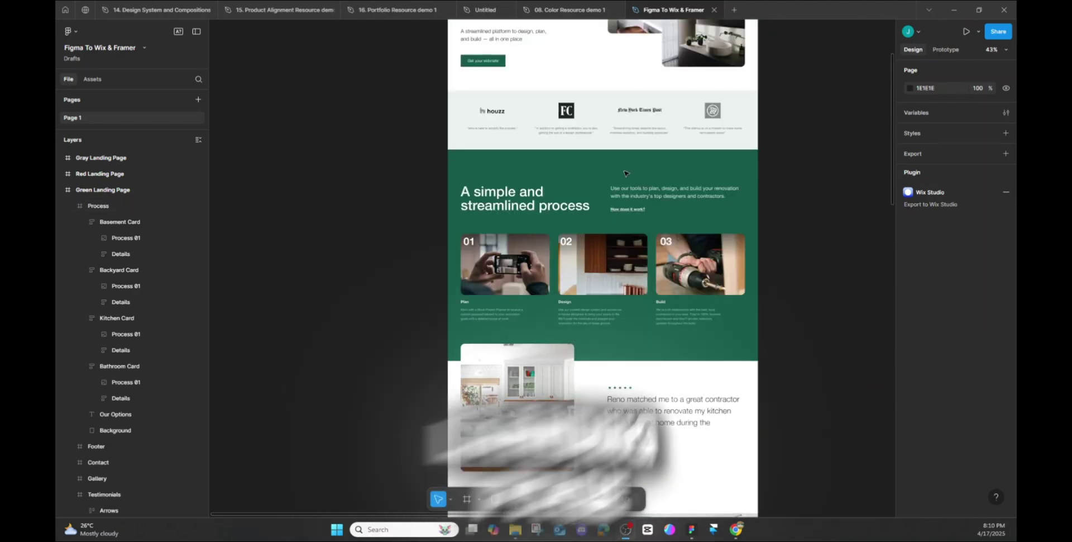
scroll(627, 176, up, 1)
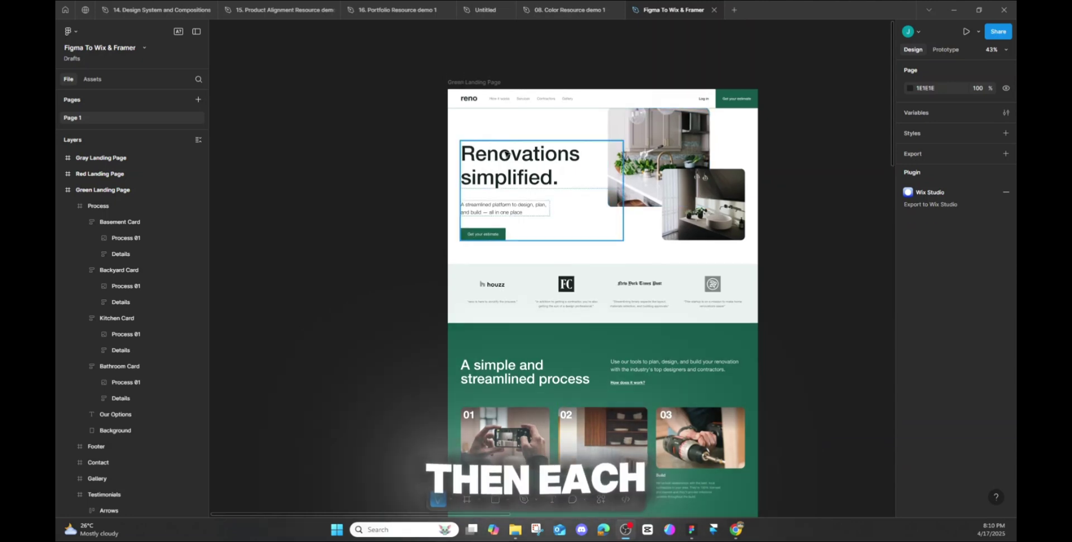
- Examine the Green Landing Page's process, testimonials, financing and Our Options sections, ending back at the hero
scroll(506, 154, down, 8)
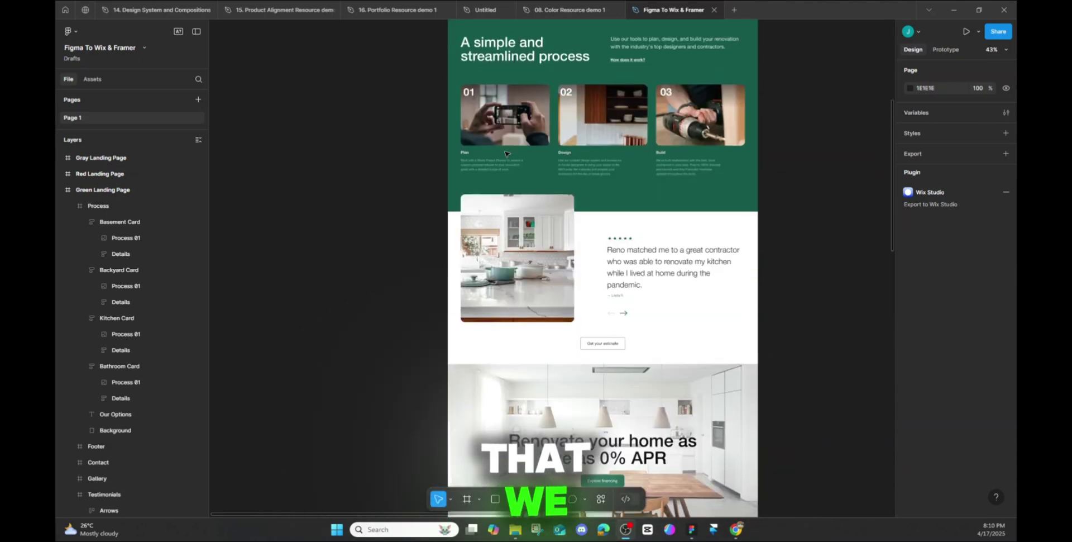
scroll(506, 154, down, 1)
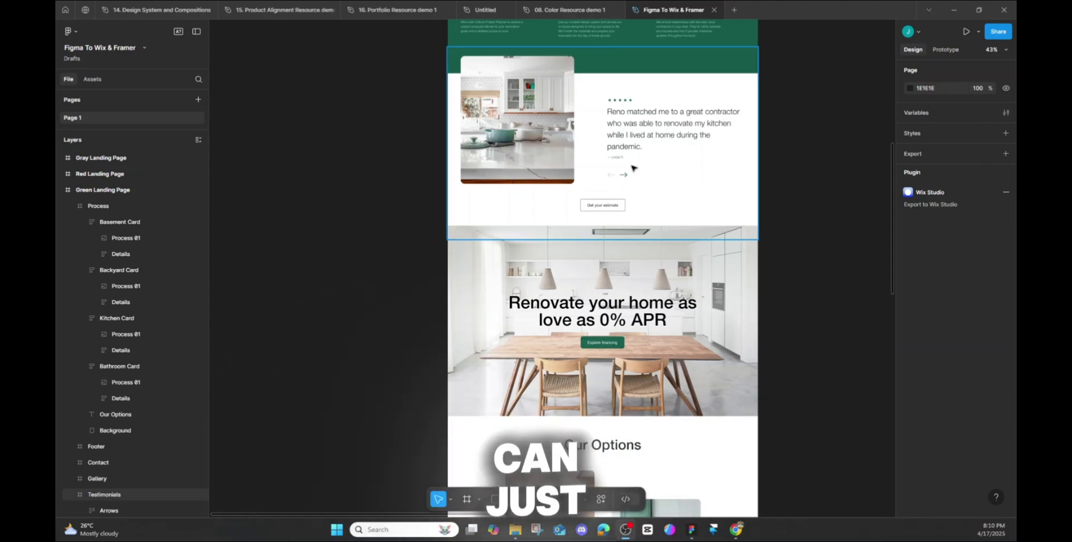
scroll(634, 168, down, 6)
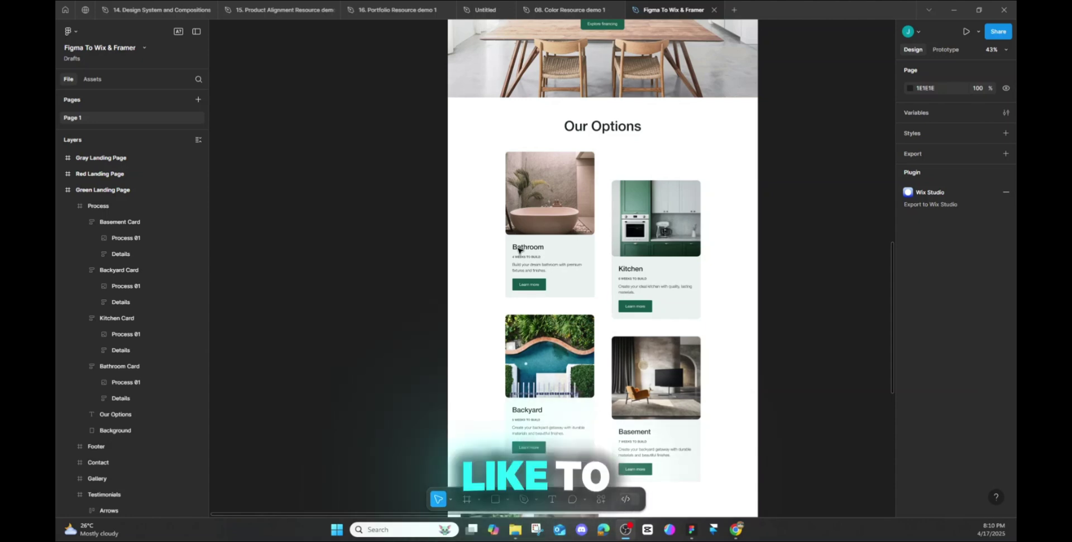
scroll(518, 250, down, 4)
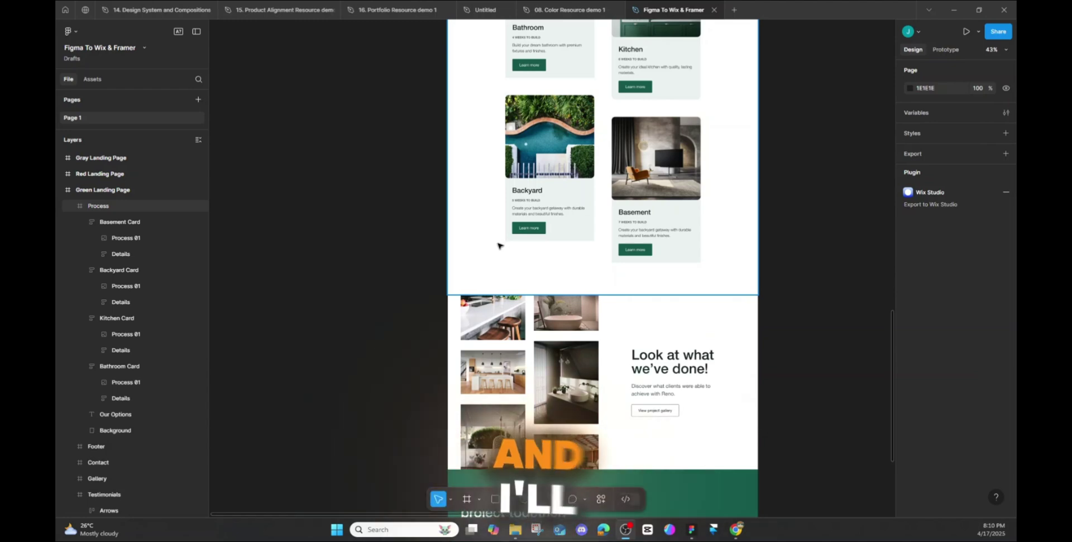
scroll(497, 245, down, 1)
scroll(498, 246, up, 12)
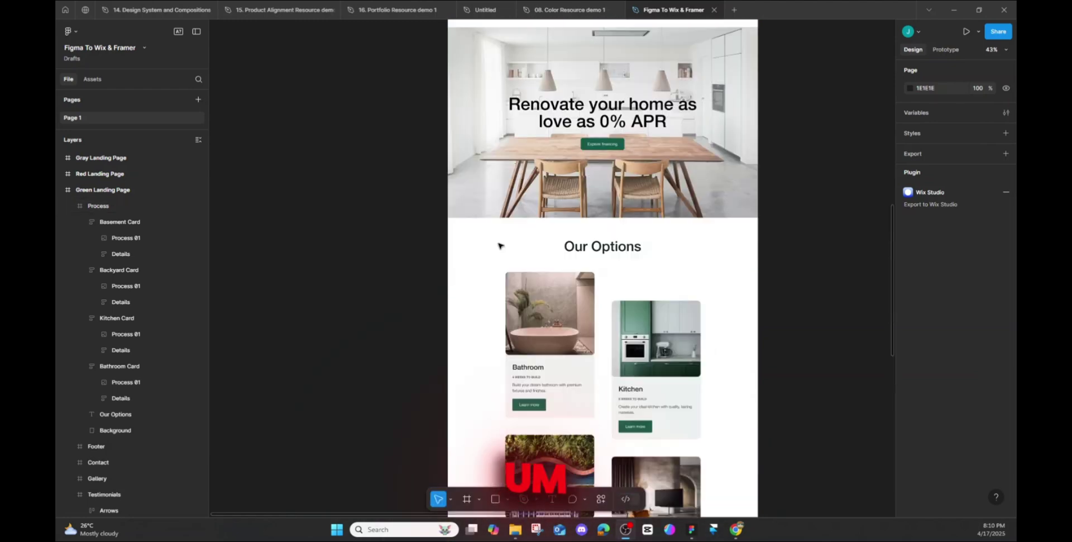
scroll(499, 244, up, 5)
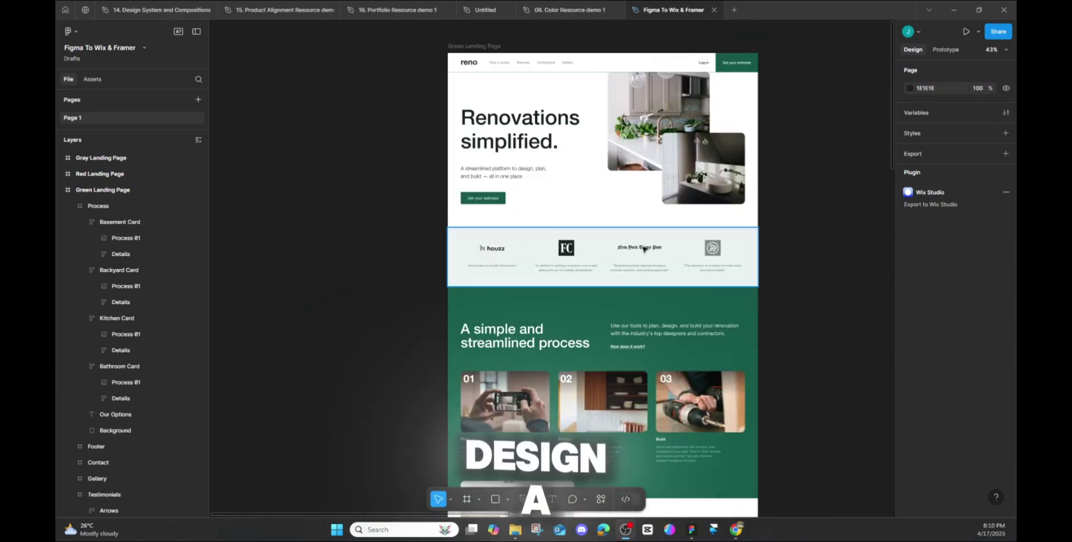
scroll(768, 185, down, 4)
scroll(768, 185, up, 5)
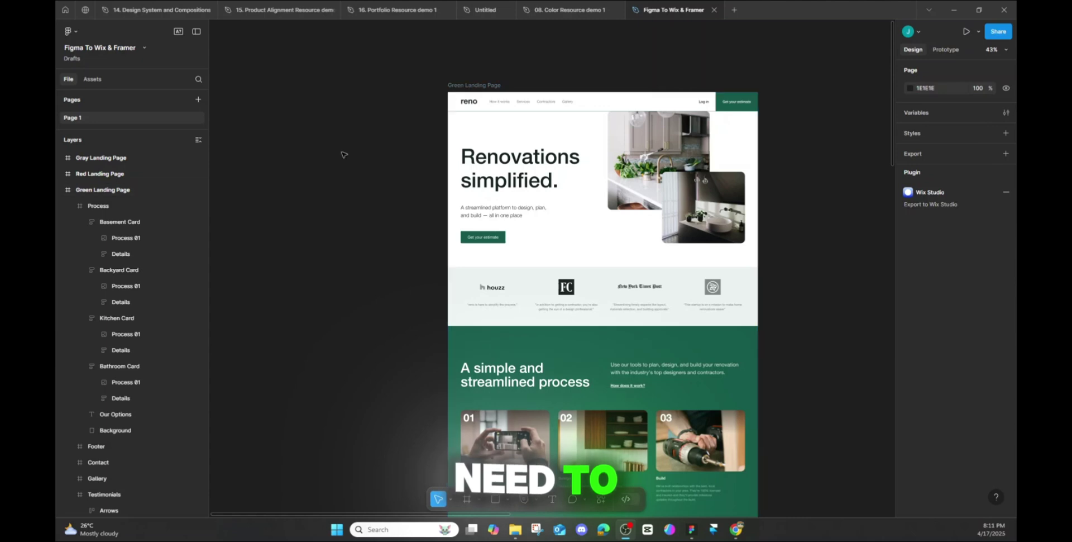
click(601, 499)
click(373, 339)
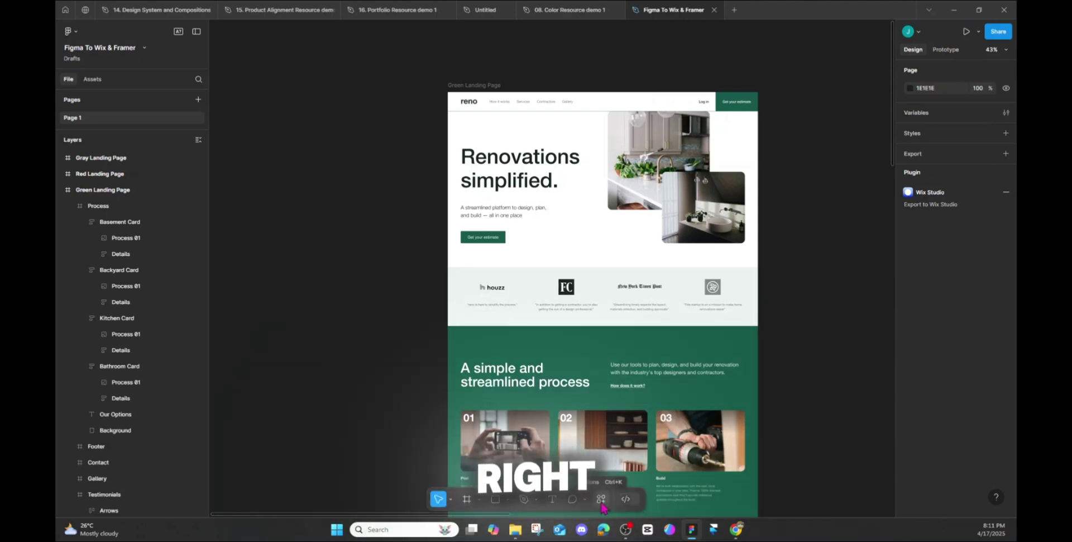
click(77, 30)
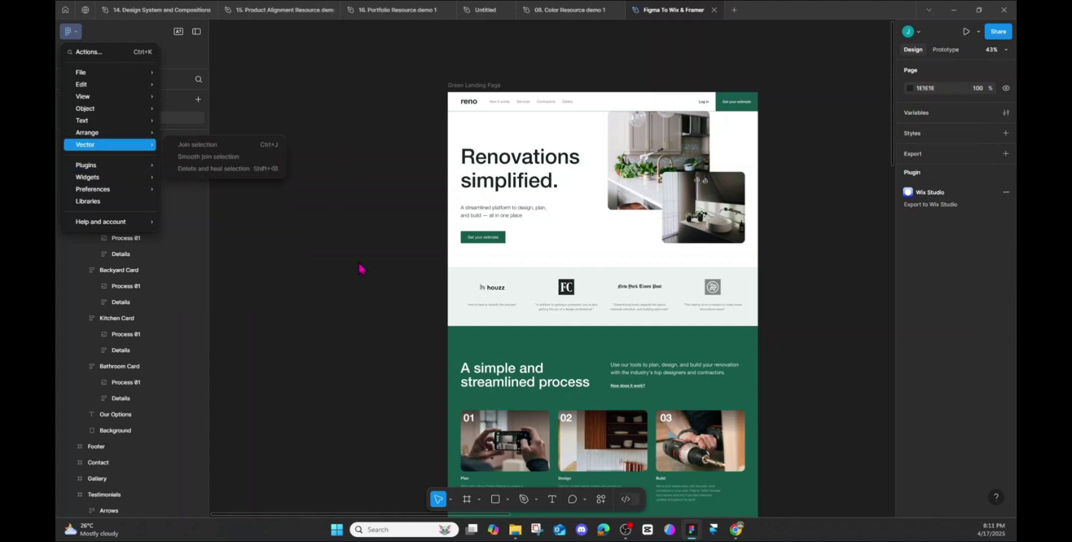
- List the available plugins and widgets in the actions search, leaving the search term empty so Figma to Wix Studio can be found
click(600, 502)
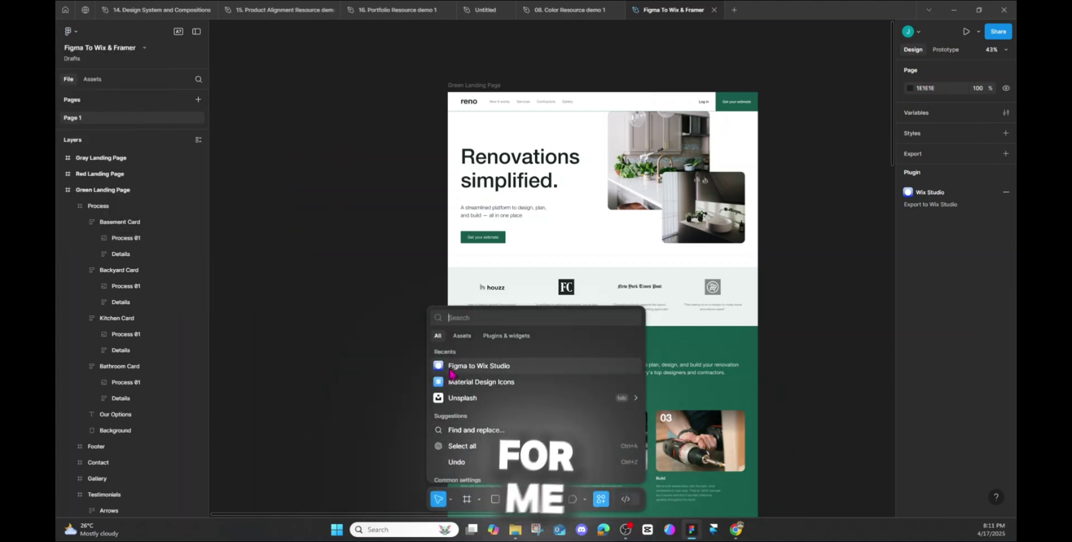
click(511, 337)
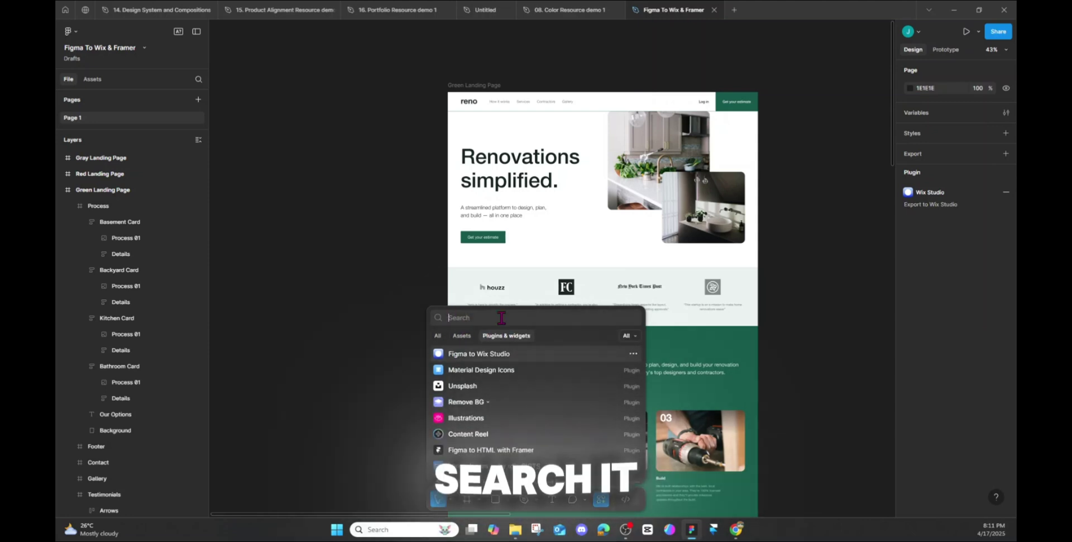
text(f)
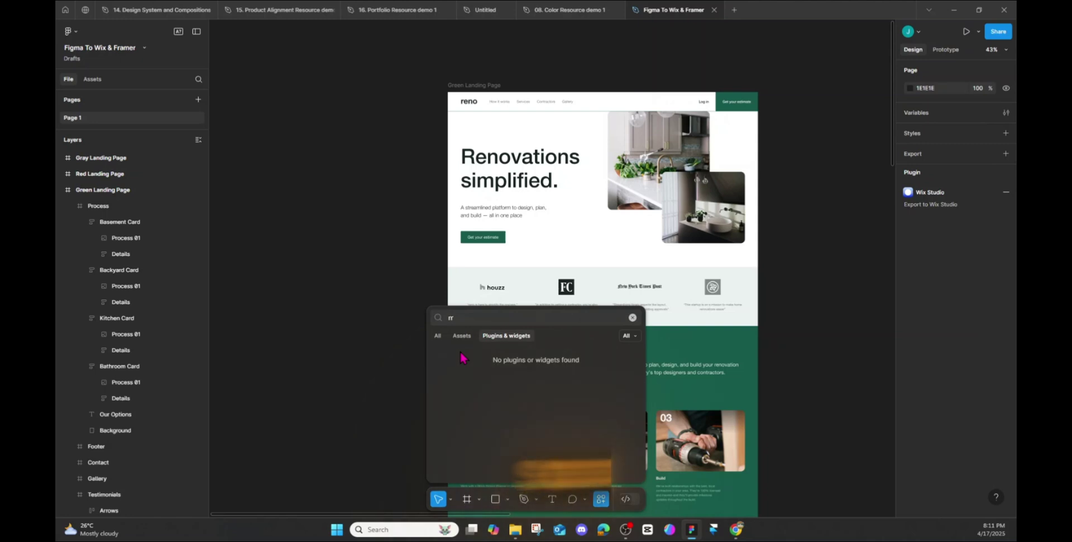
key(BackSpace)
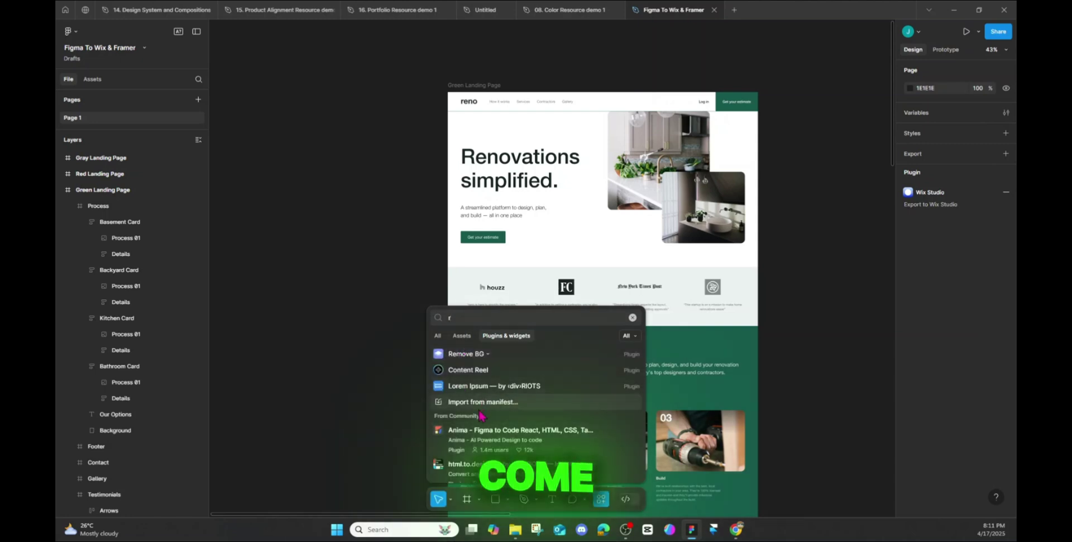
key(BackSpace)
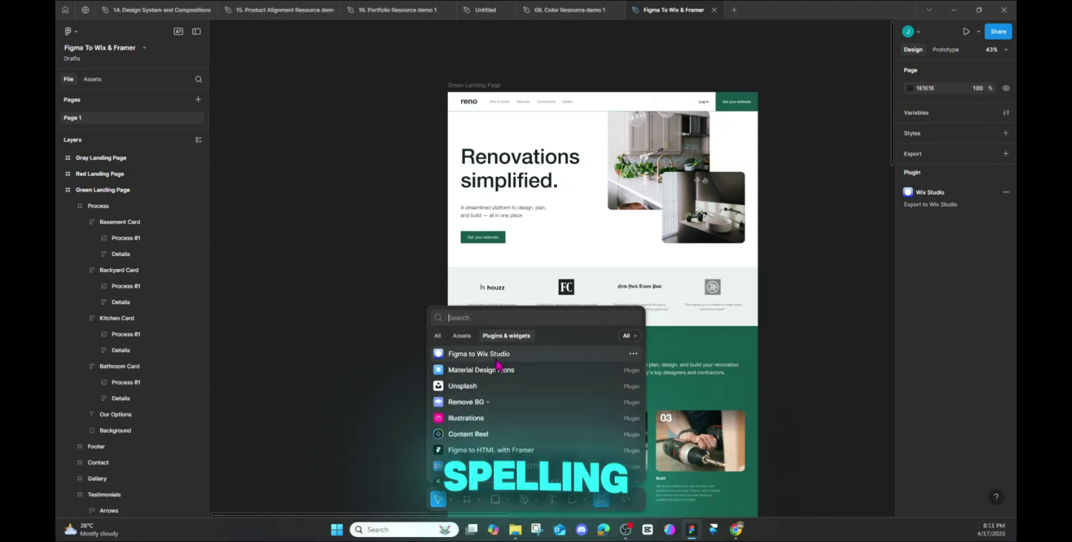
- Run the Figma to Wix Studio plugin and begin its export setup
click(463, 354)
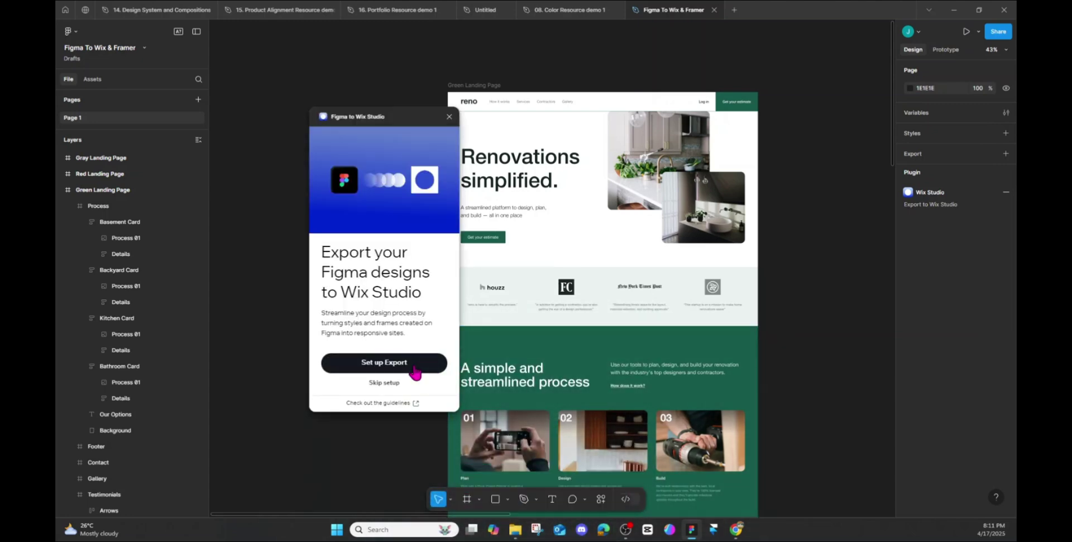
click(414, 371)
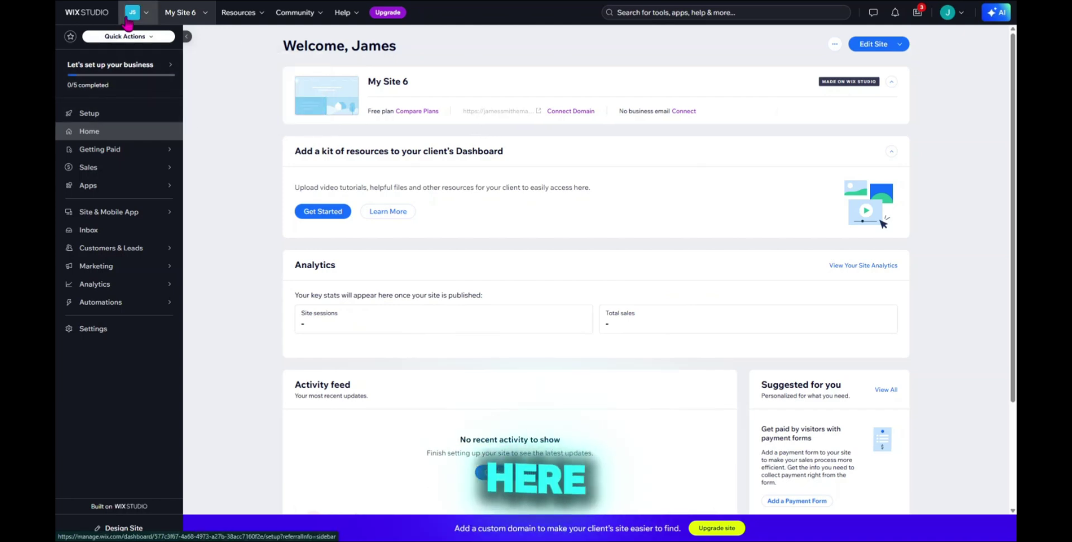
- Switch to Wix Studio, go to the list of all sites and create a new site from a Studio blank canvas
mouse_move(116, 94)
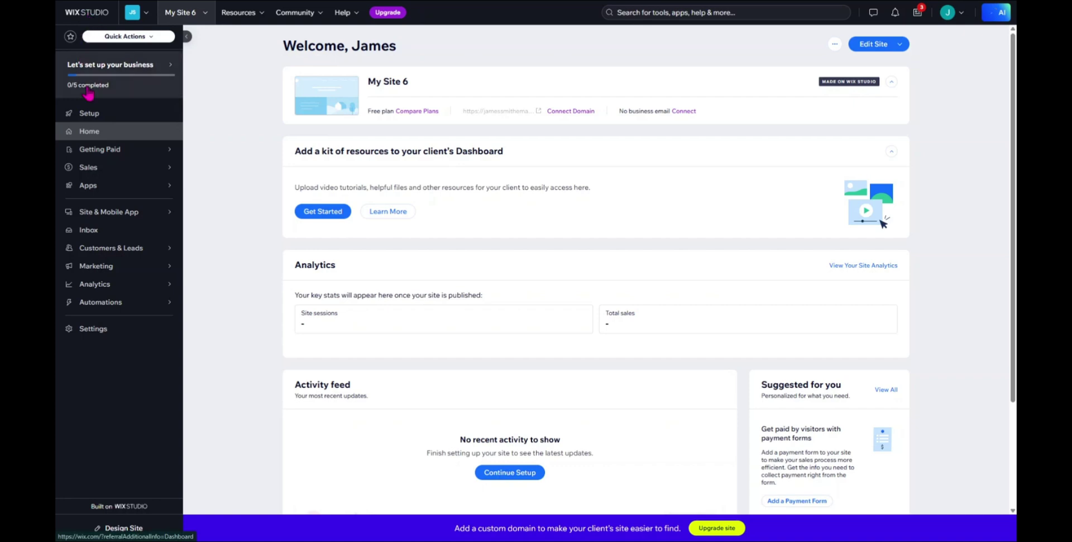
click(103, 132)
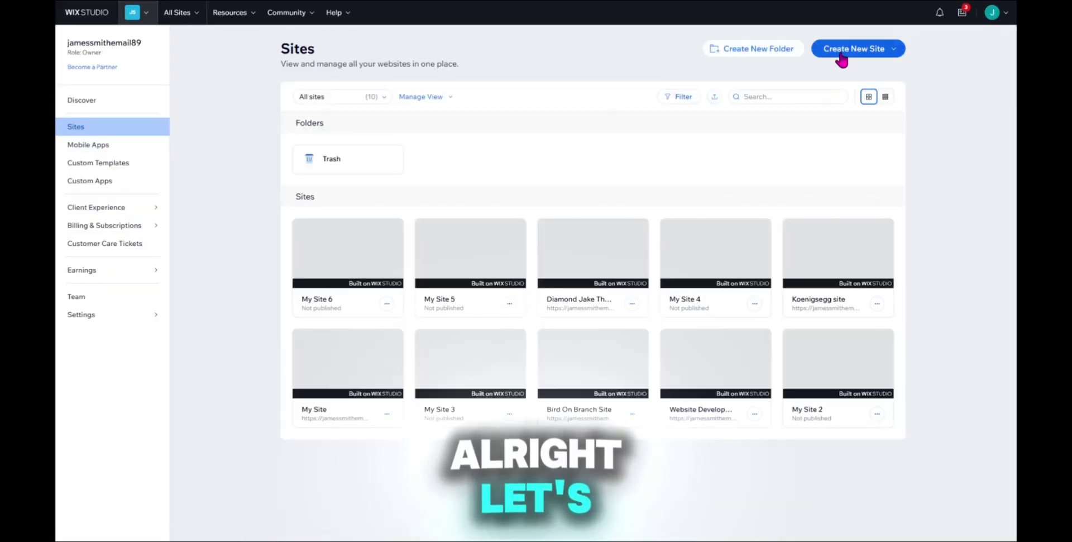
click(842, 49)
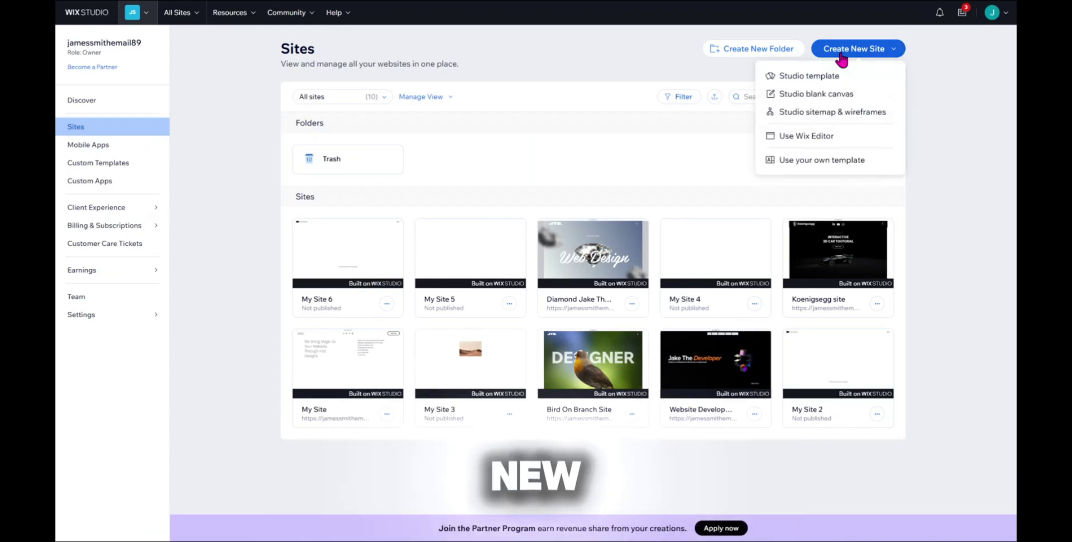
click(828, 96)
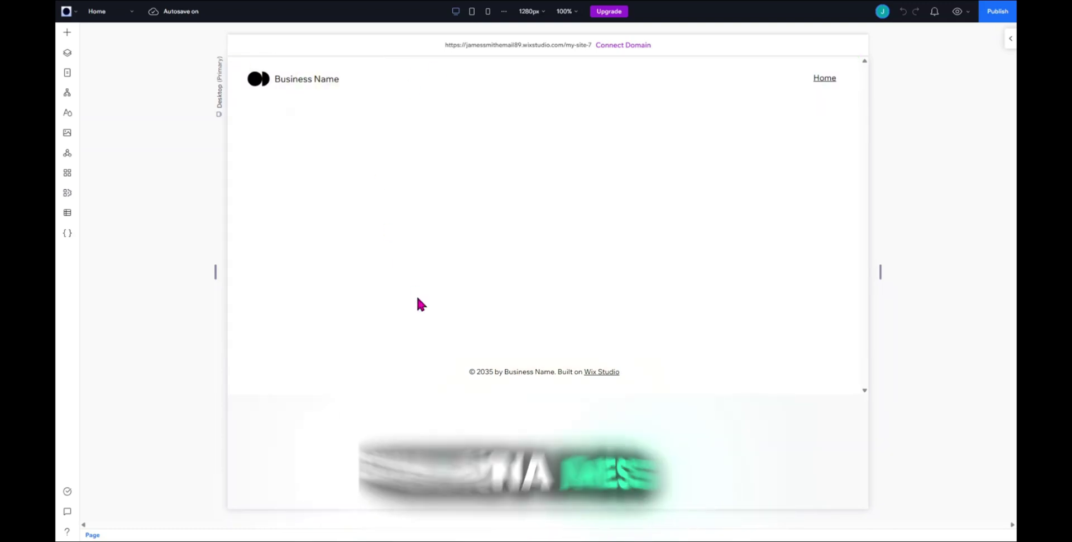
- Open the Import from Figma tool in the new blank site
mouse_move(439, 310)
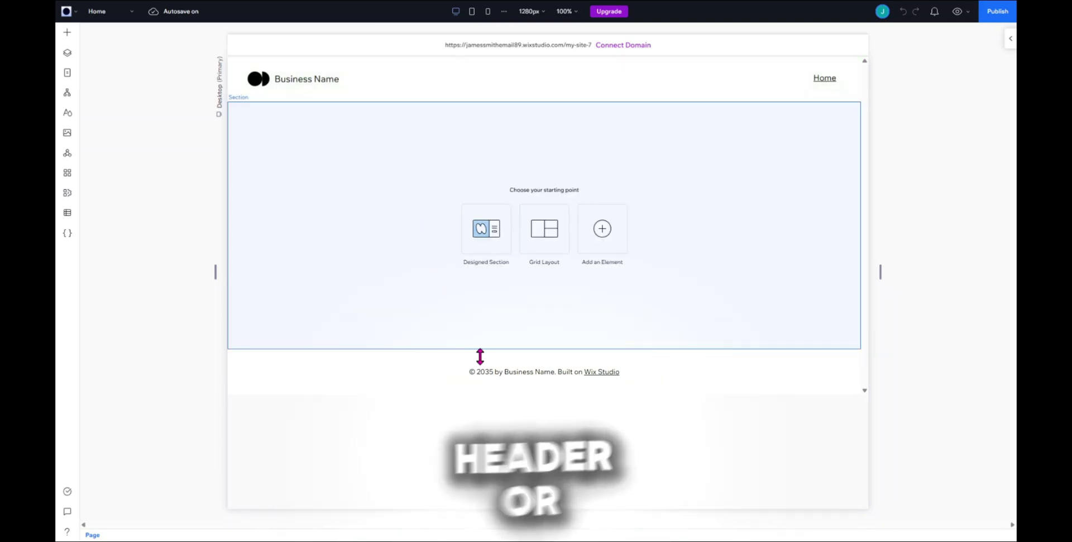
click(76, 13)
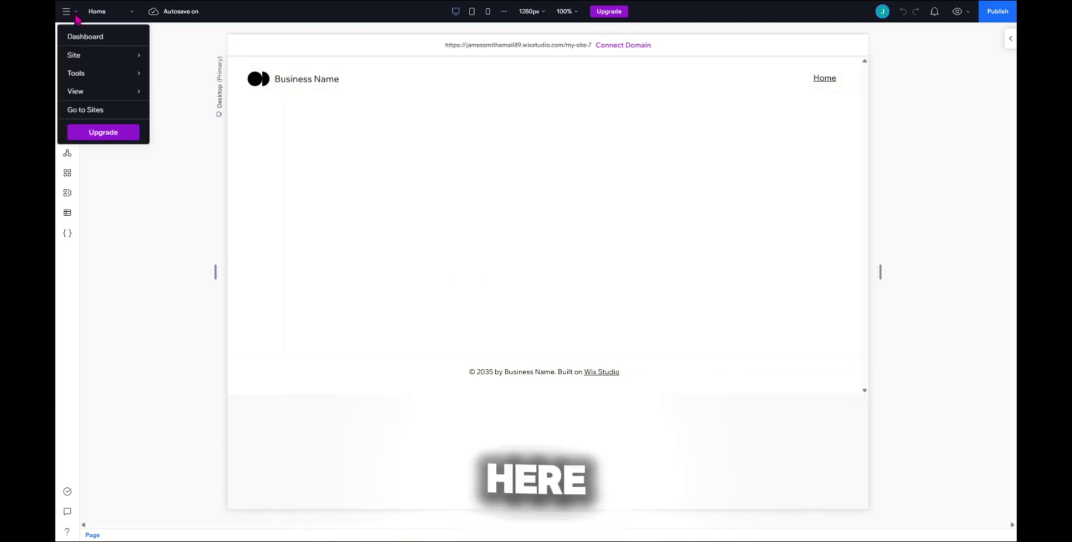
click(152, 217)
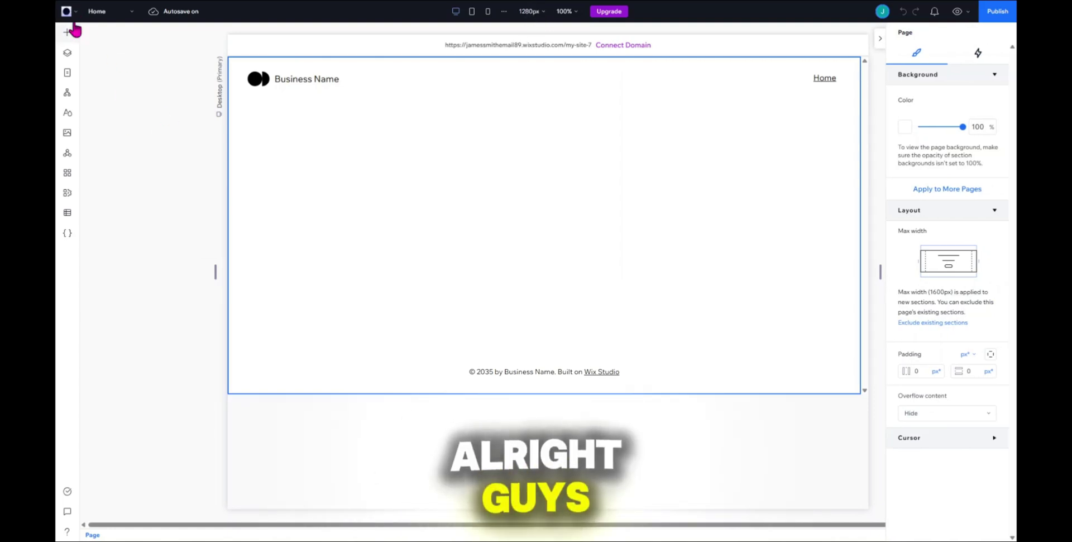
click(64, 13)
mouse_move(76, 76)
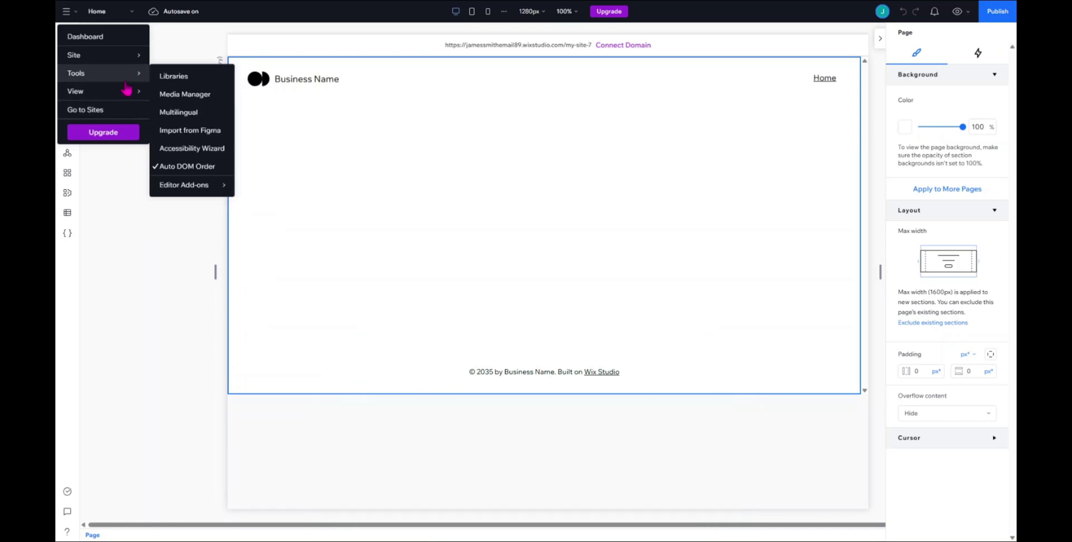
click(184, 131)
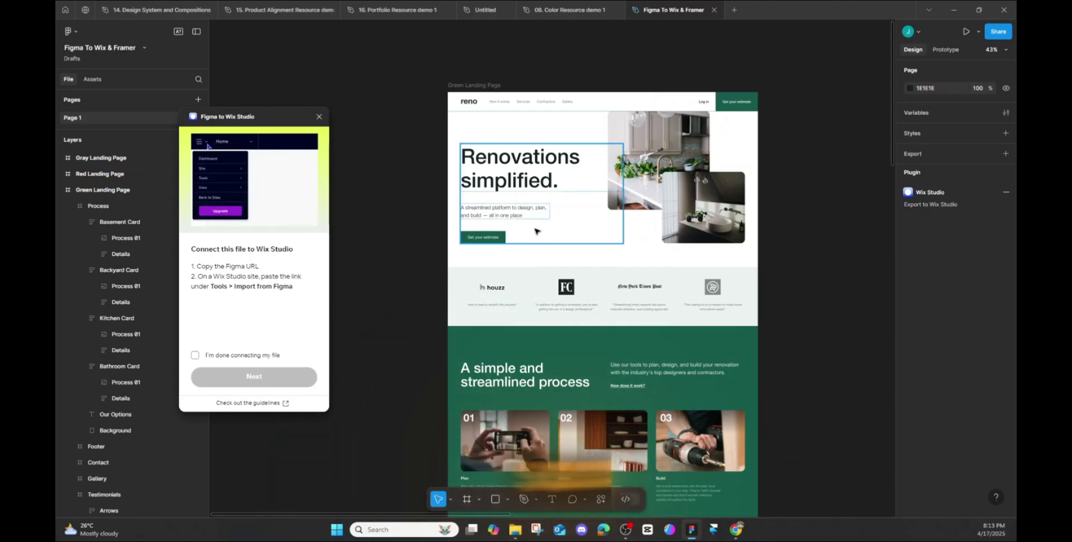
- Switch to Figma, copy the share link of the landing page file and close the sharing dialog
click(998, 32)
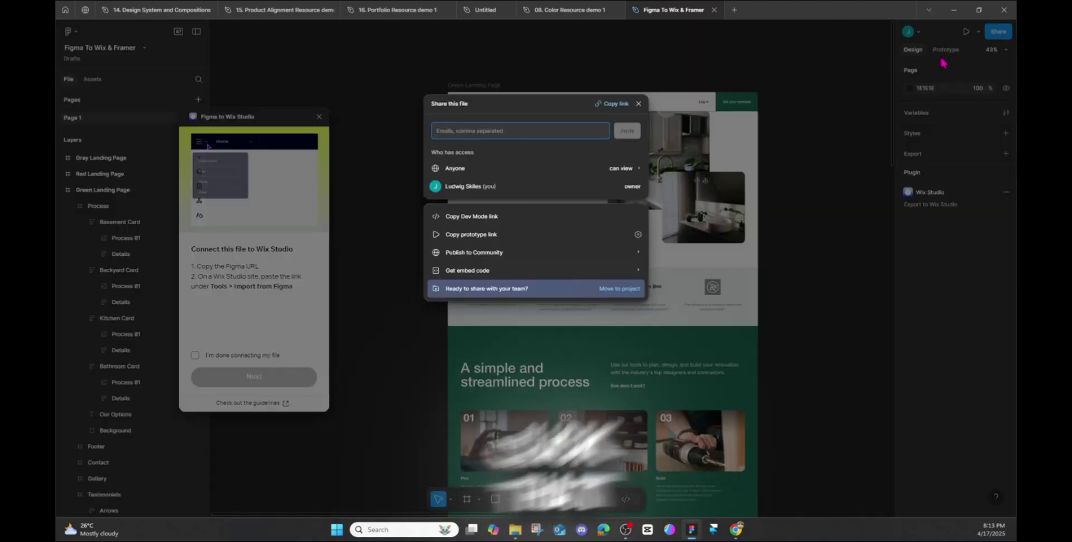
click(611, 104)
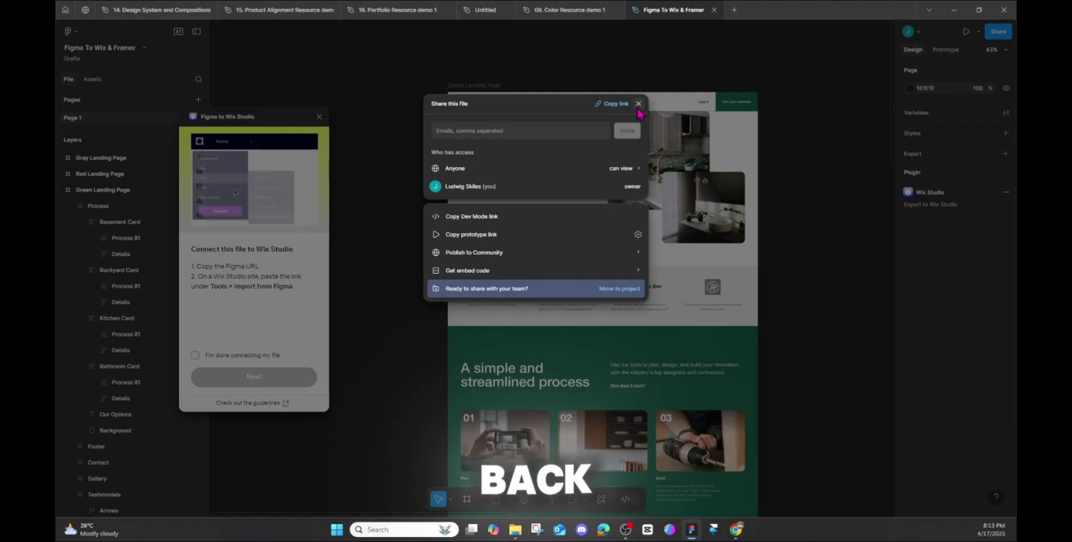
click(638, 105)
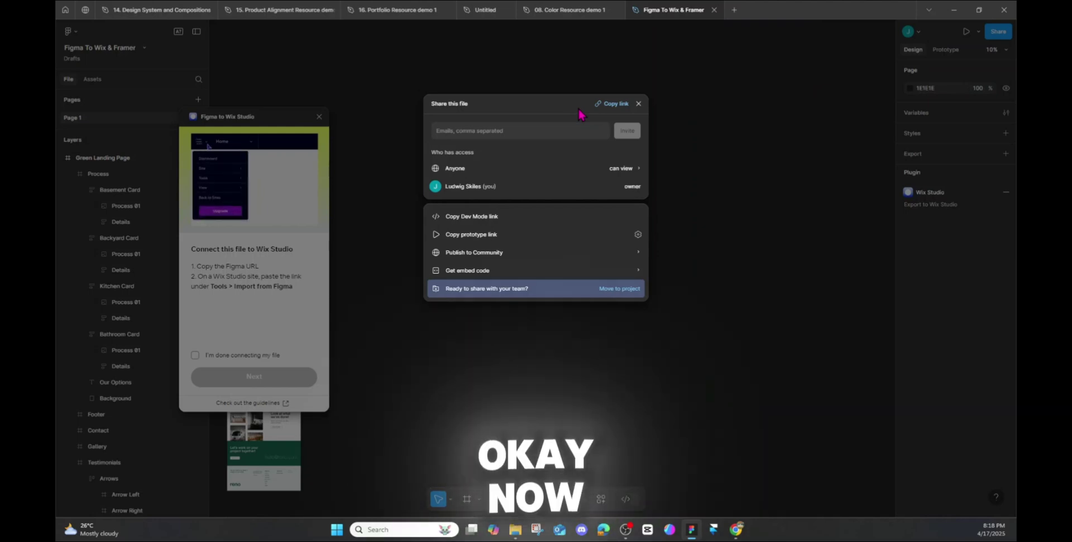
click(638, 104)
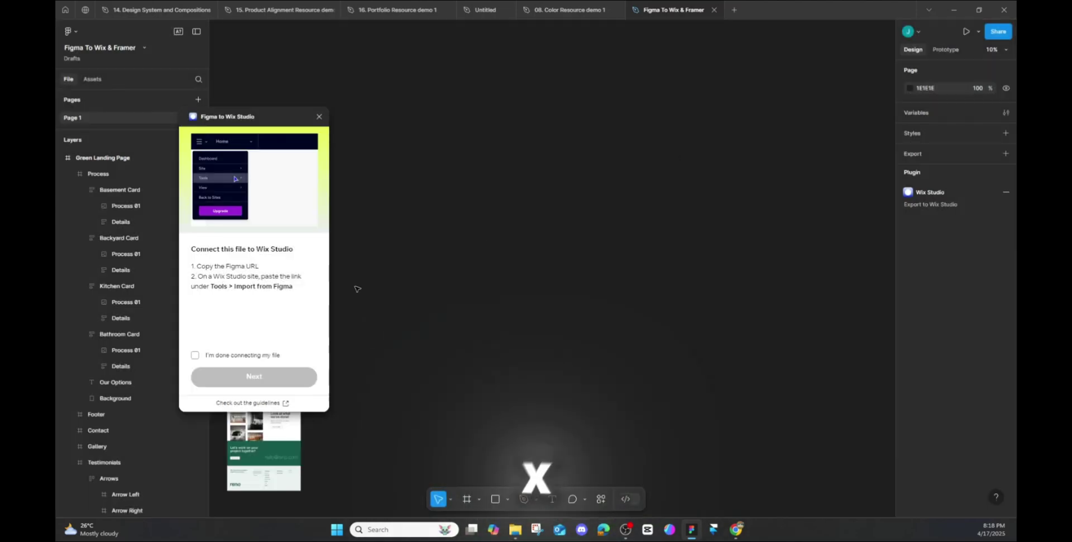
- Confirm in the plugin that the file is connected, pass the frame width guidance and start the export
click(195, 355)
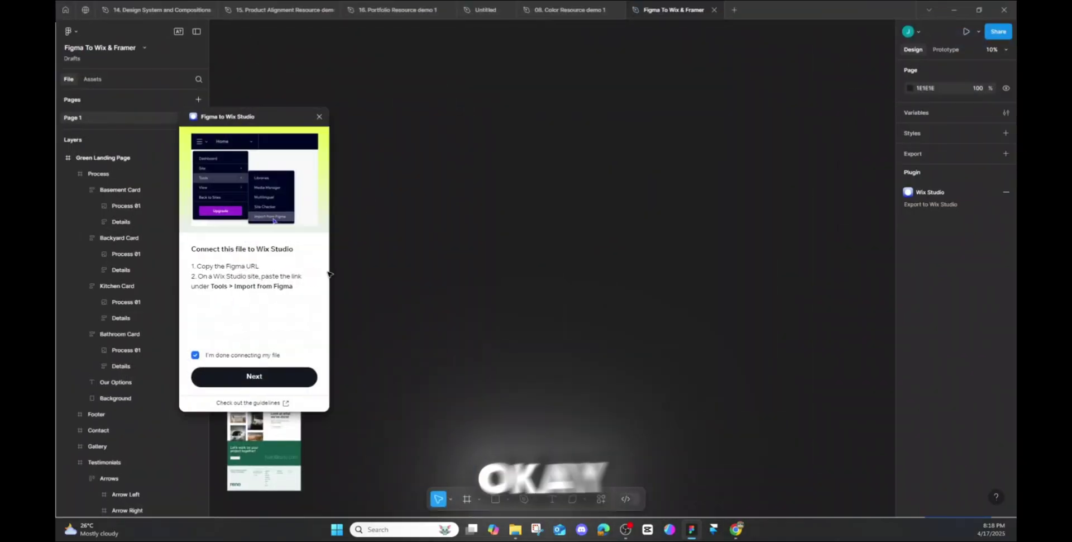
click(254, 379)
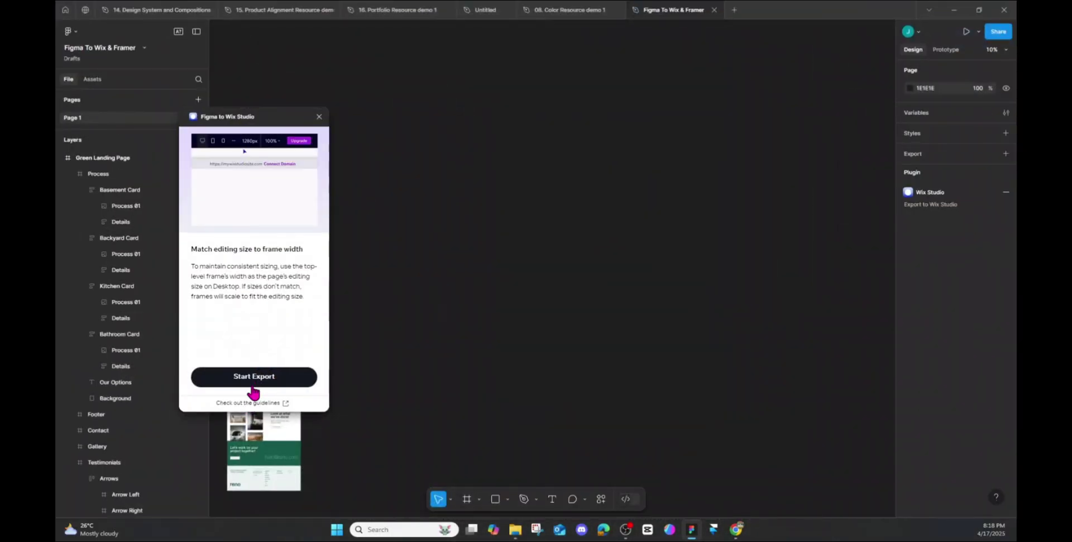
click(253, 386)
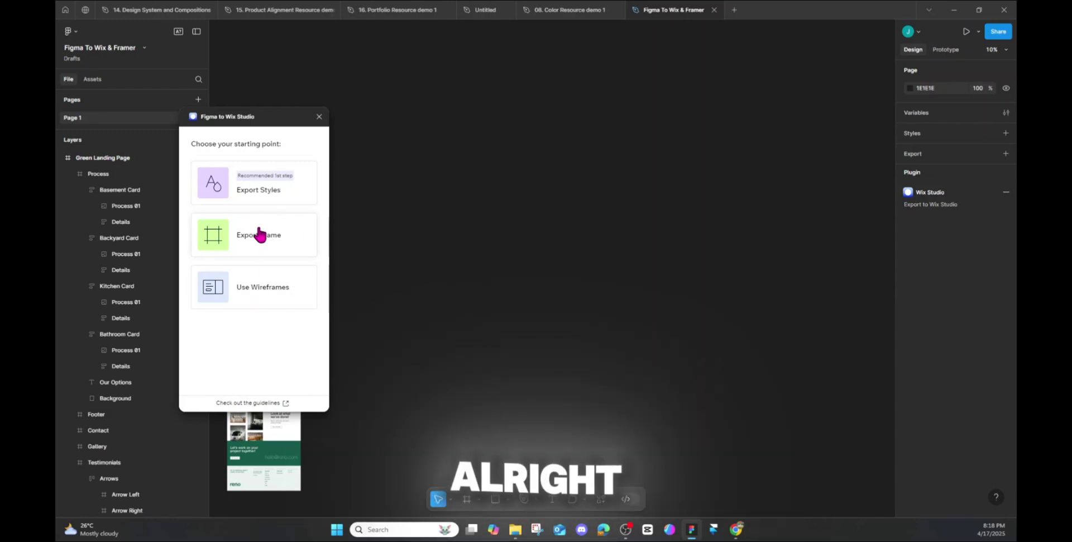
- Export the styles of the Green Landing Page frame to Wix Studio and look through the exported colors
click(257, 190)
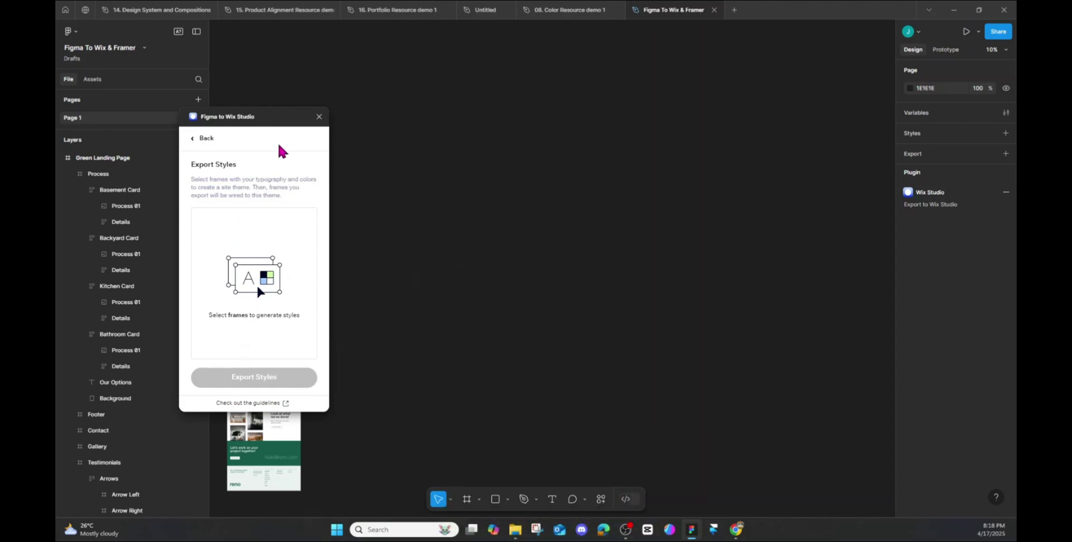
scroll(333, 303, left, 5)
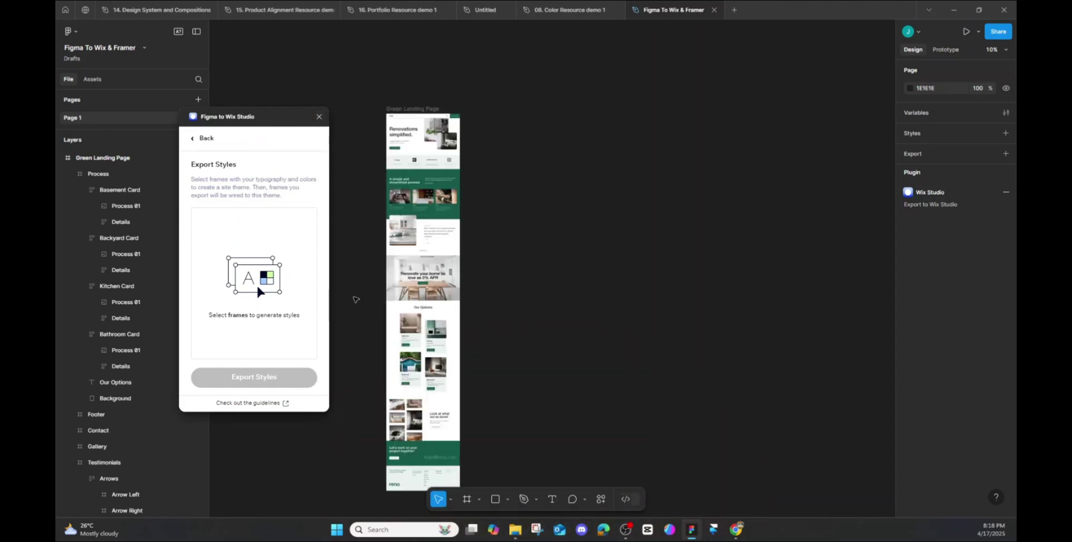
click(406, 110)
click(406, 110)
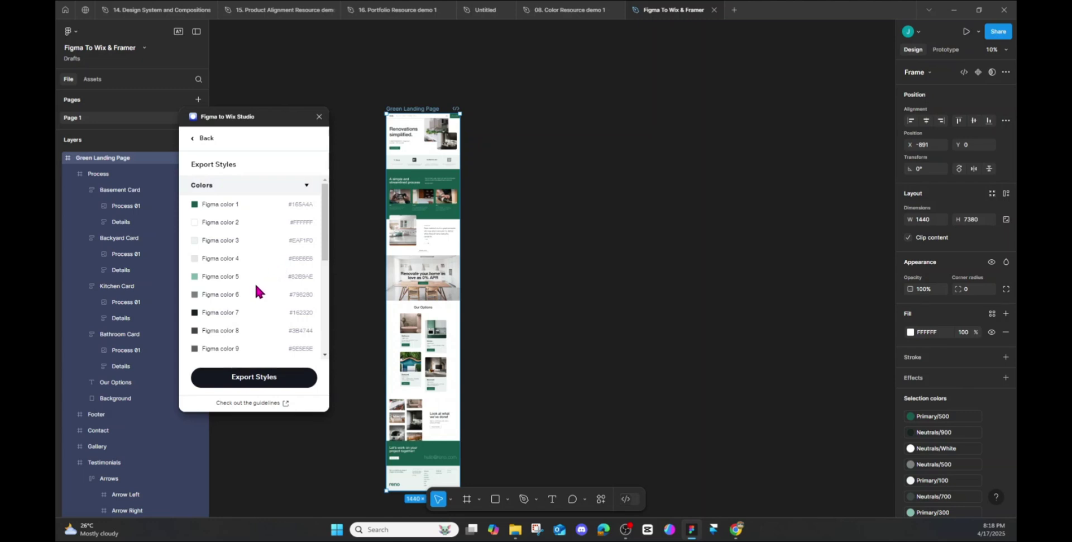
click(256, 377)
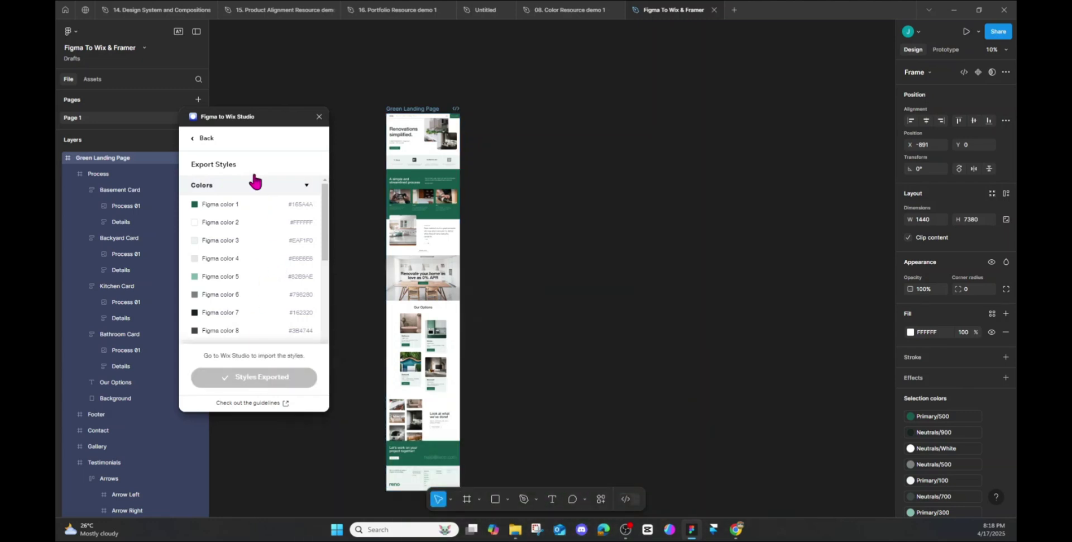
scroll(235, 279, down, 3)
click(246, 313)
scroll(240, 293, down, 3)
scroll(238, 293, up, 5)
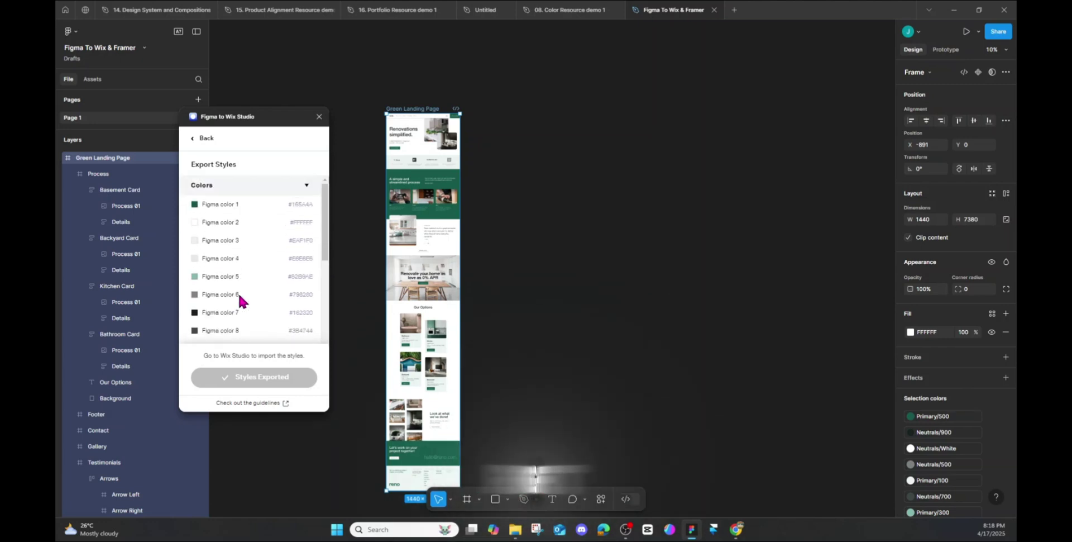
- Export the Green Landing Page frame itself to Wix Studio
click(196, 139)
click(272, 254)
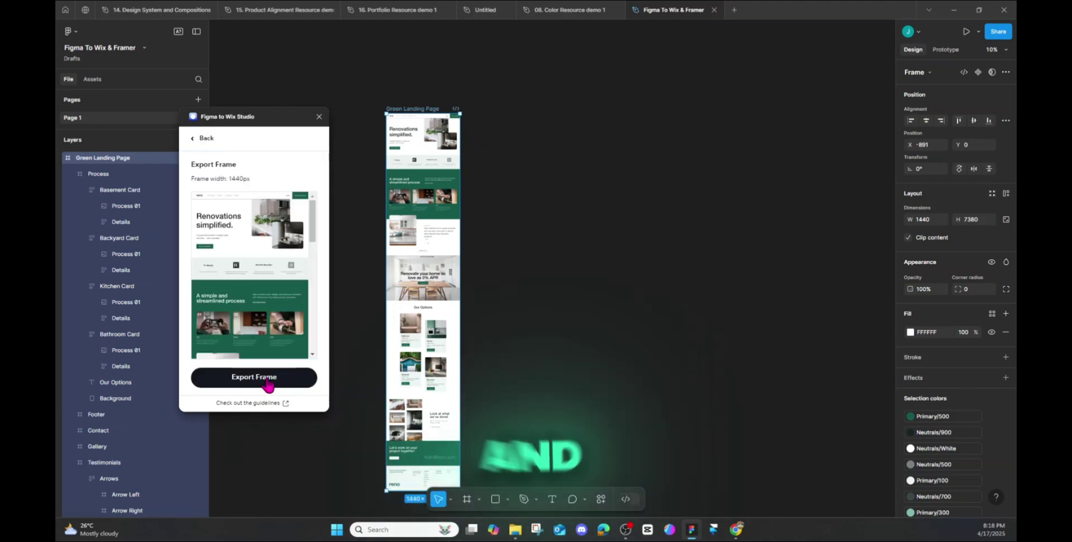
click(266, 377)
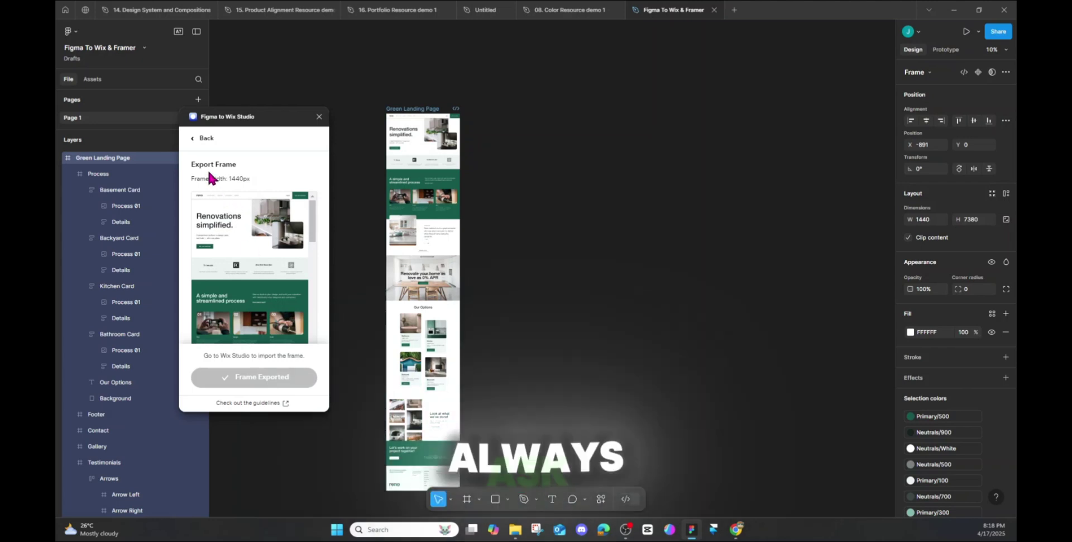
- Browse the plugin's wireframes, inspect the cover of the Landing Page Wireframe file and close that file
click(198, 139)
click(226, 296)
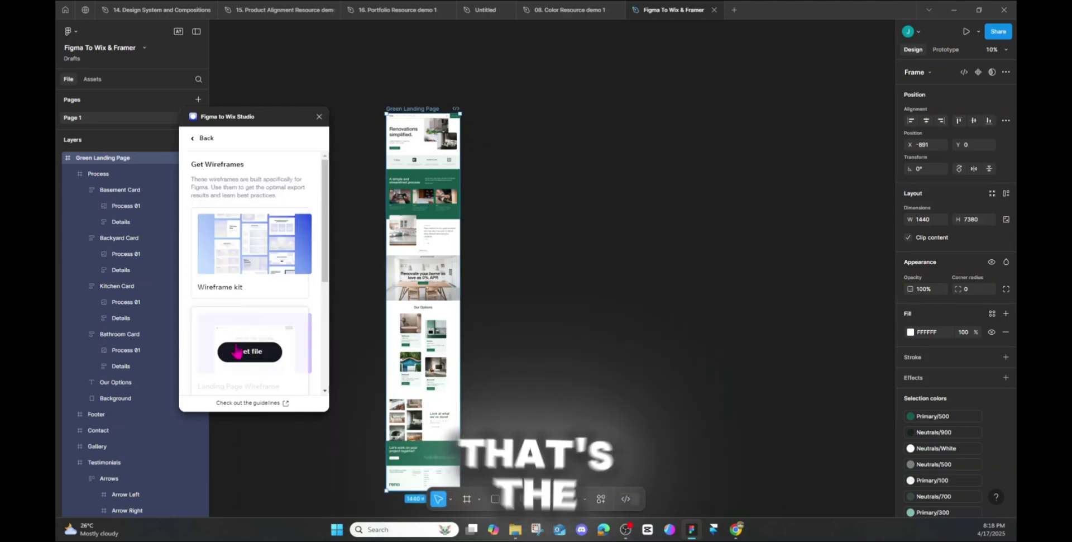
scroll(250, 300, down, 1)
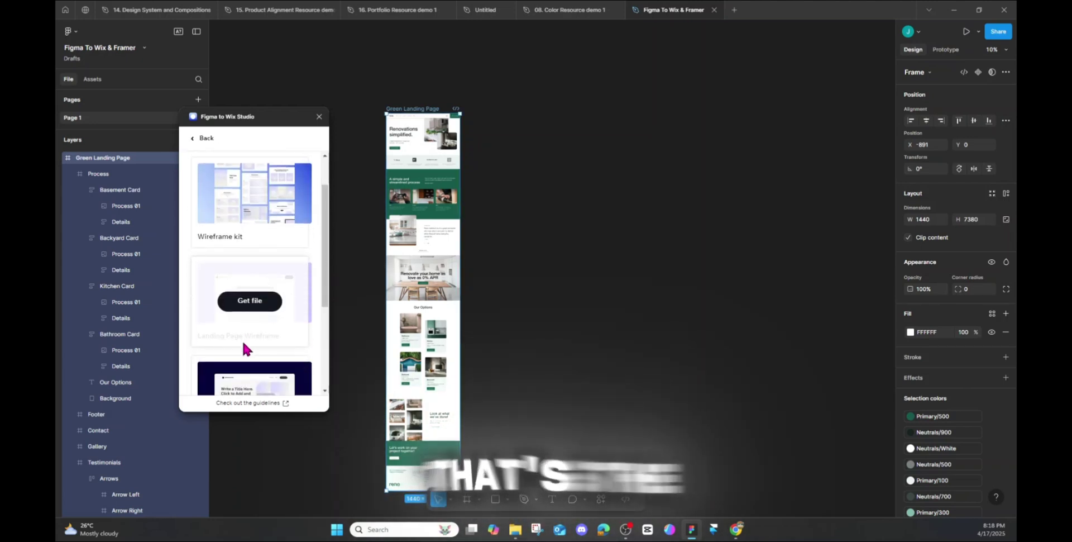
scroll(249, 302, up, 1)
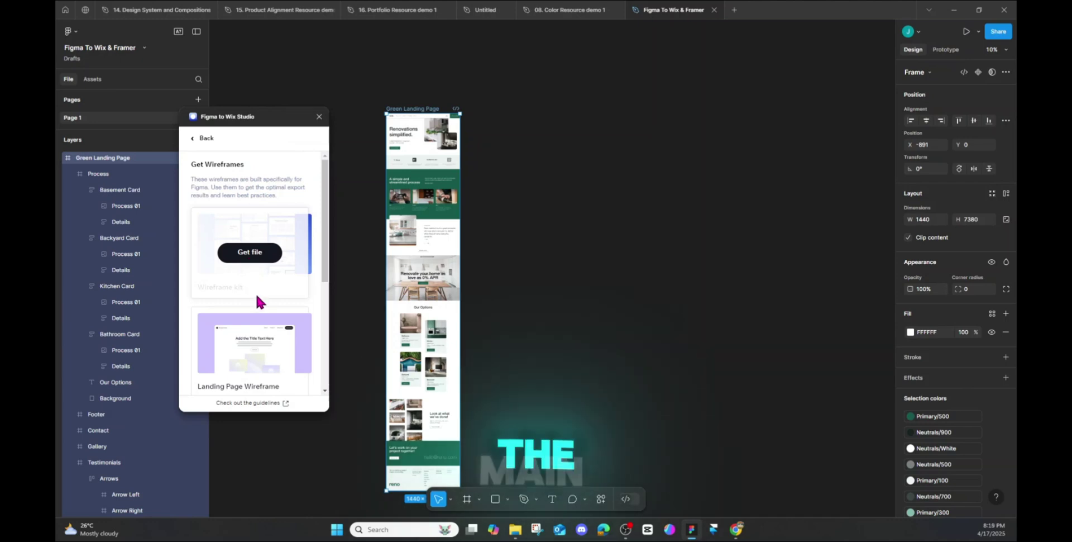
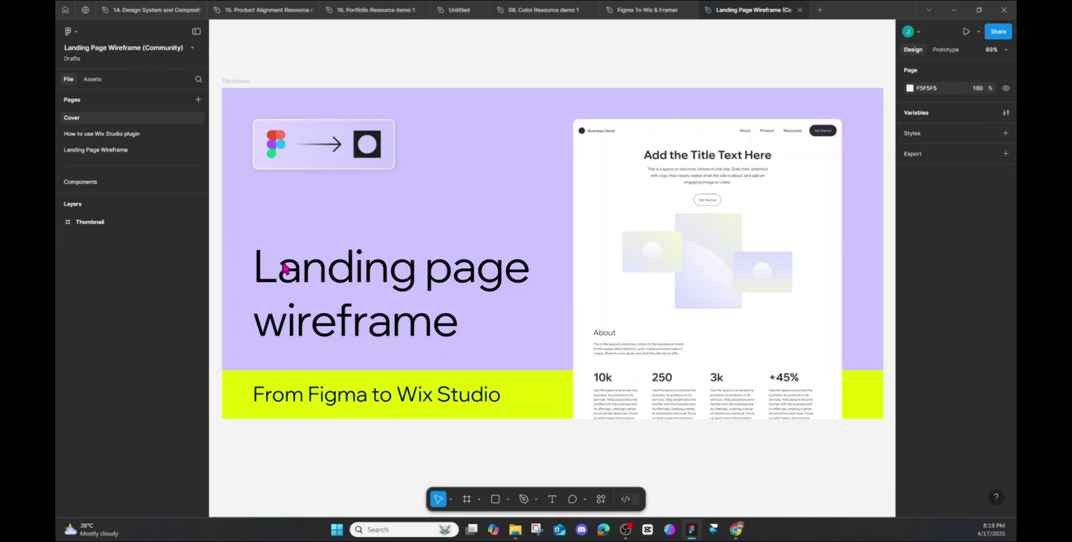
scroll(725, 140, down, 4)
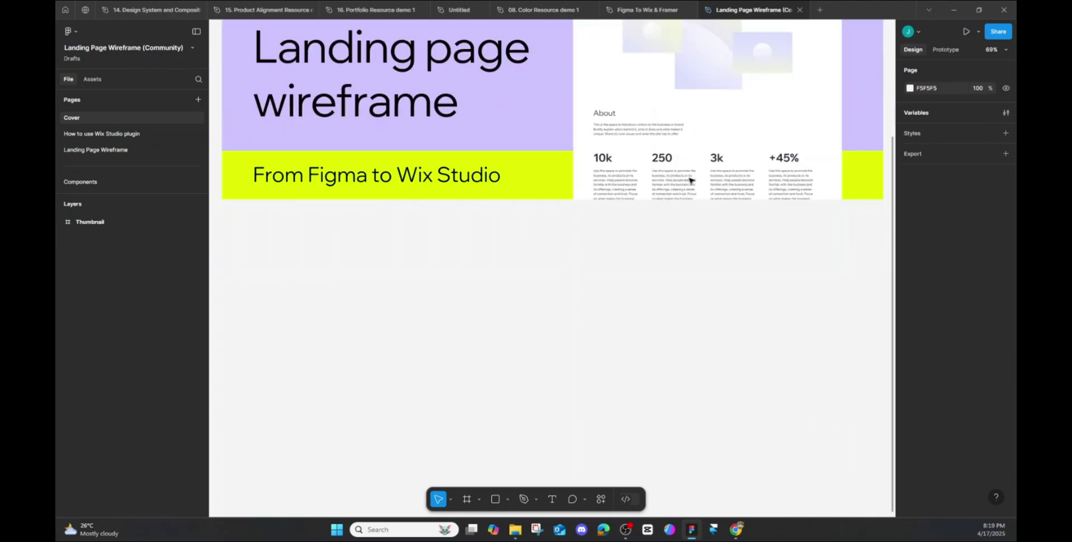
scroll(688, 181, up, 3)
scroll(689, 181, up, 1)
click(799, 10)
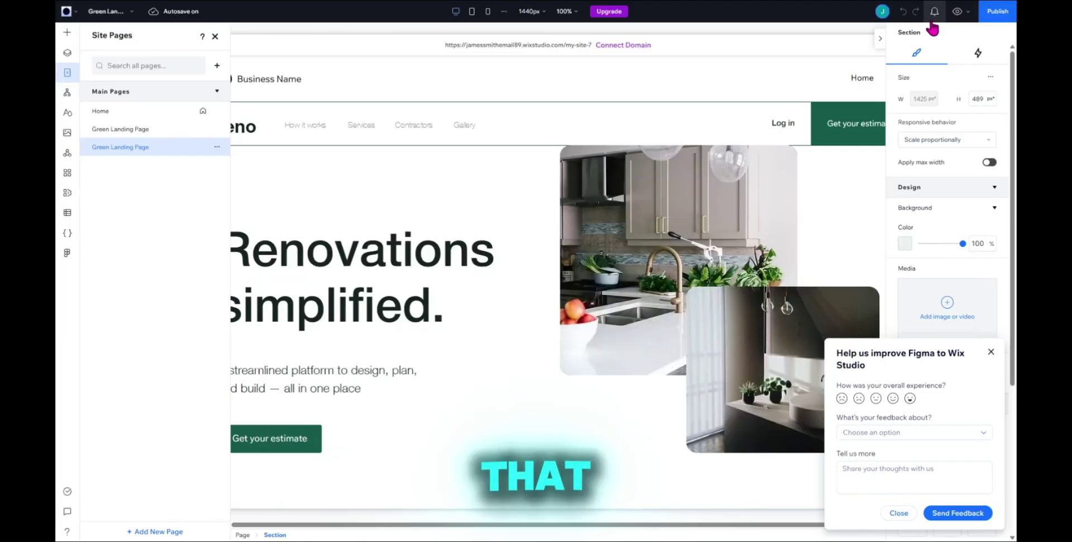
- Dismiss the feedback form, then hide the site page list and the section settings to clear space around the imported page
click(991, 354)
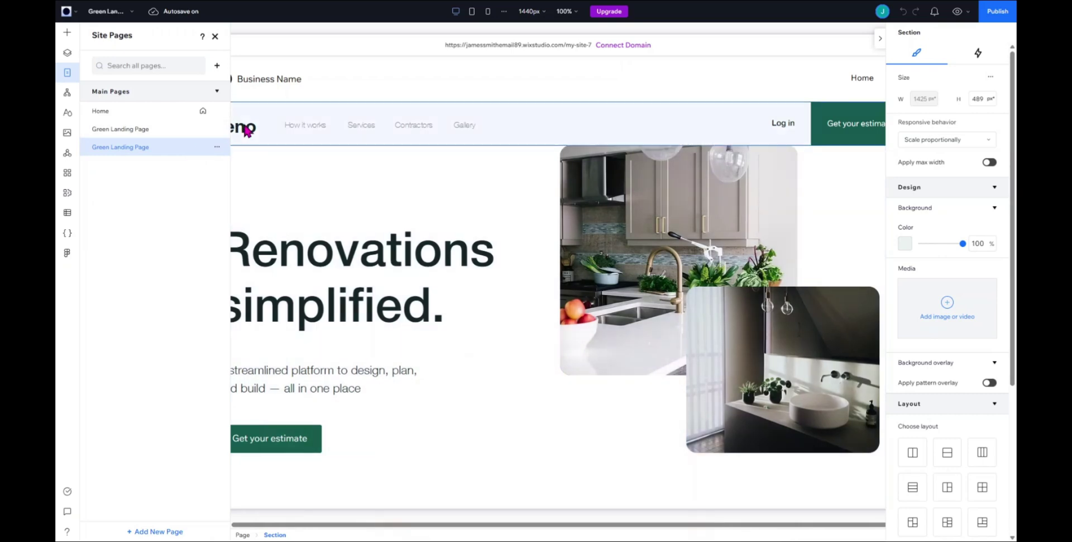
click(215, 37)
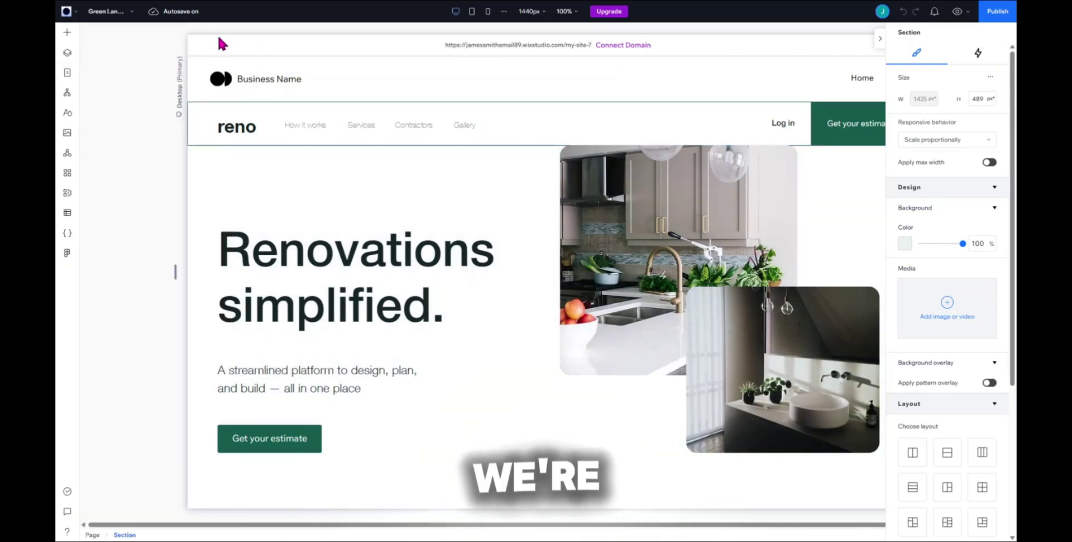
scroll(625, 209, down, 3)
scroll(630, 218, up, 3)
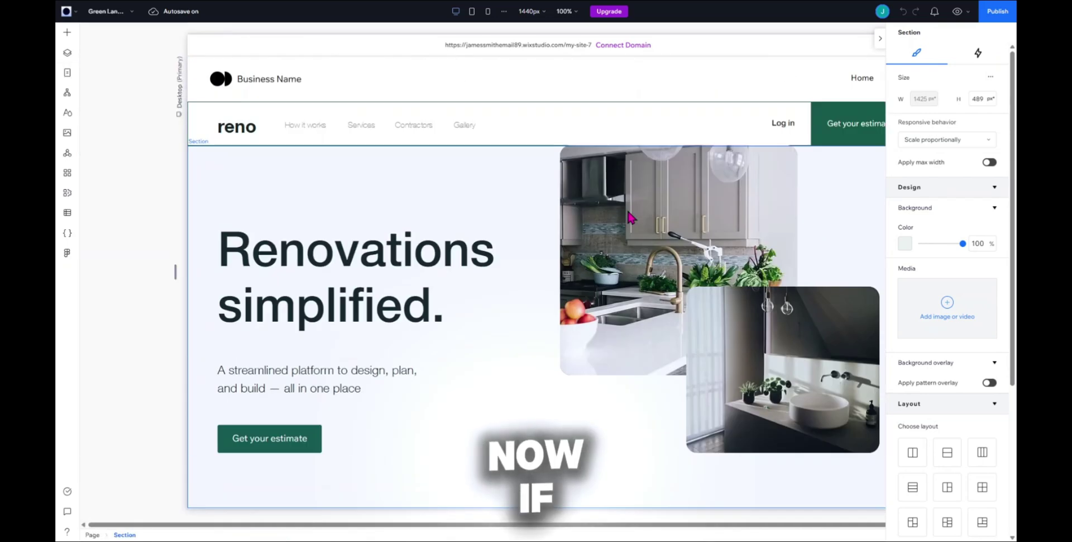
scroll(630, 217, down, 3)
scroll(630, 217, up, 3)
scroll(630, 215, down, 3)
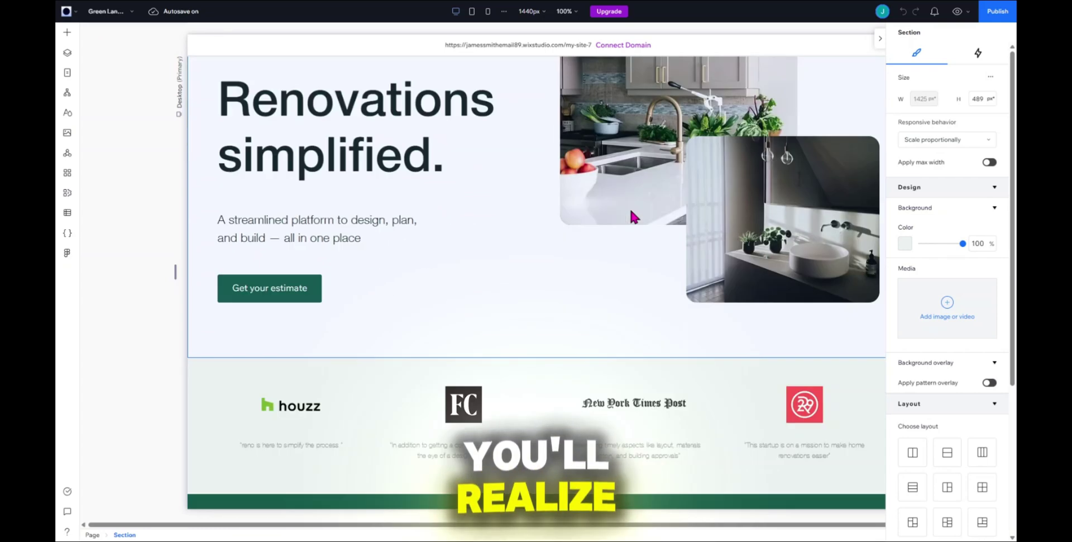
scroll(628, 206, up, 3)
click(880, 40)
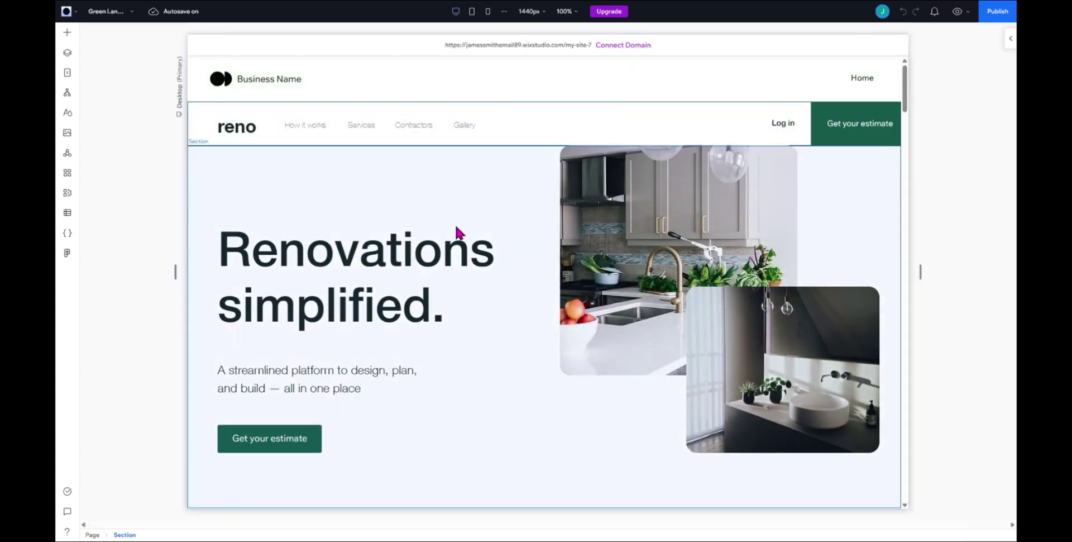
- Delete the default header with the Business Name logo and Home link above the reno navigation section
click(443, 80)
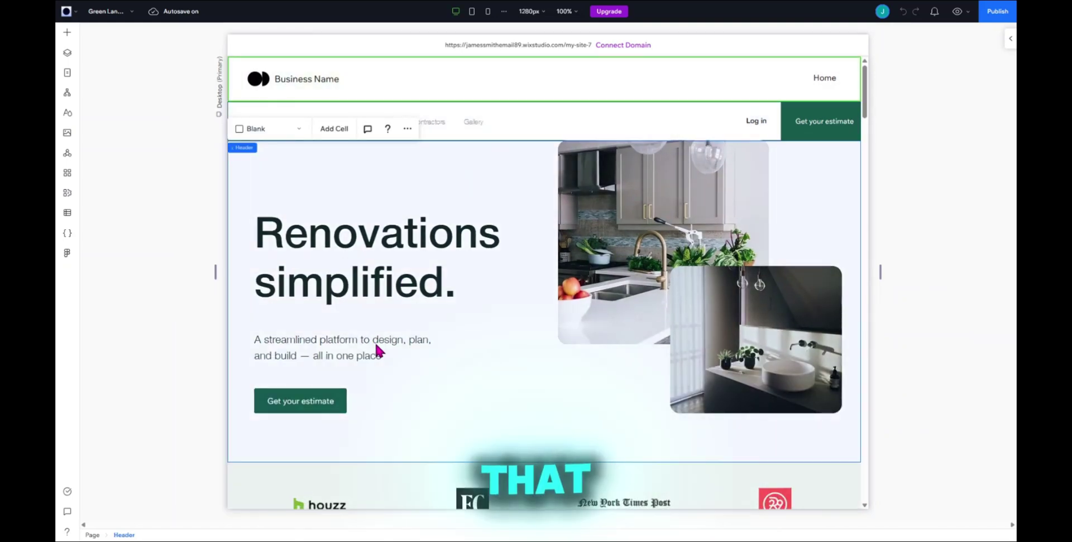
key(Delete)
scroll(335, 268, down, 3)
scroll(330, 277, up, 3)
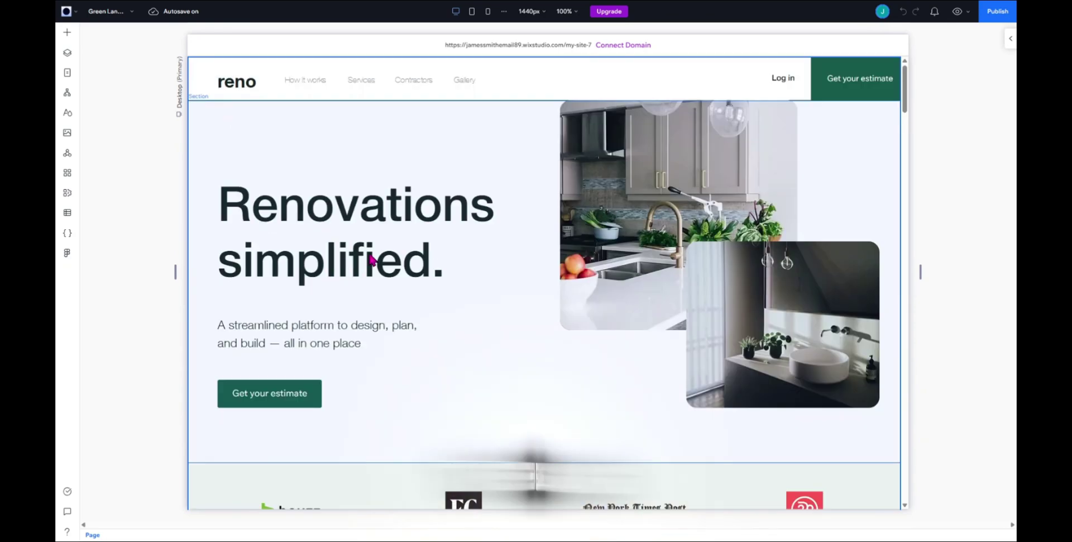
- Look through the imported landing page's sections from the hero to the project gallery and return to the hero
scroll(561, 198, down, 5)
scroll(560, 198, down, 15)
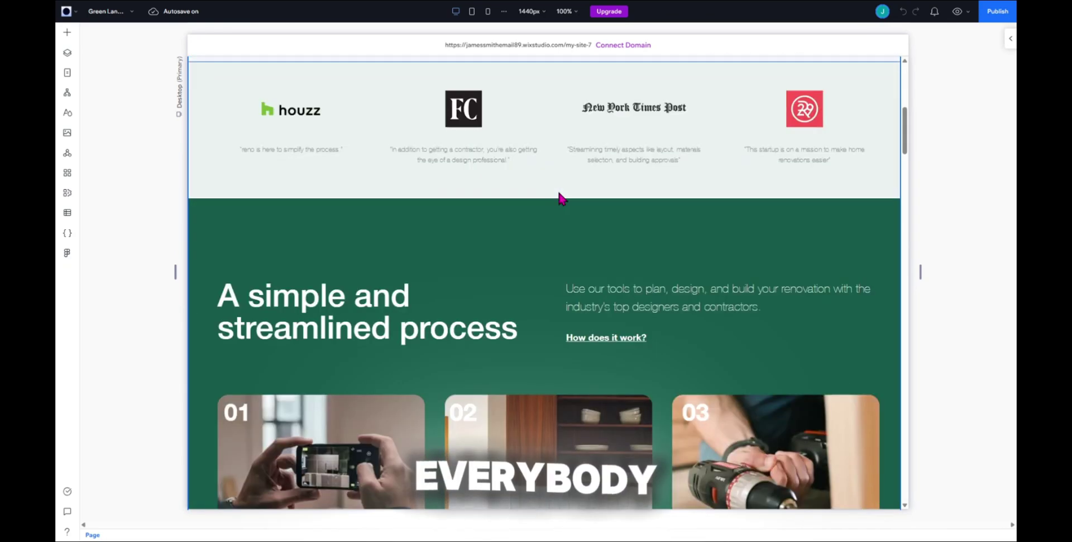
scroll(560, 198, down, 15)
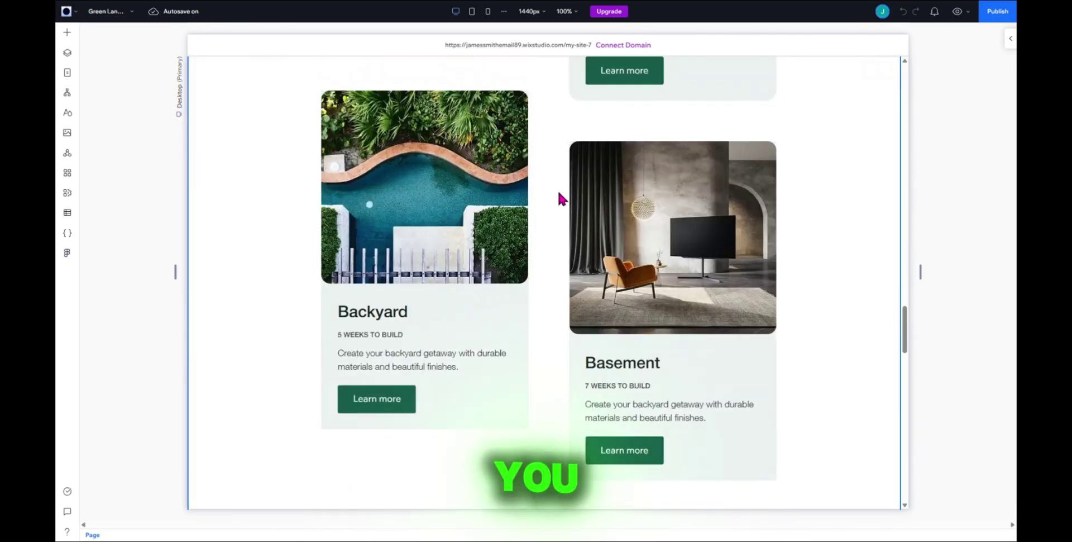
scroll(559, 194, up, 6)
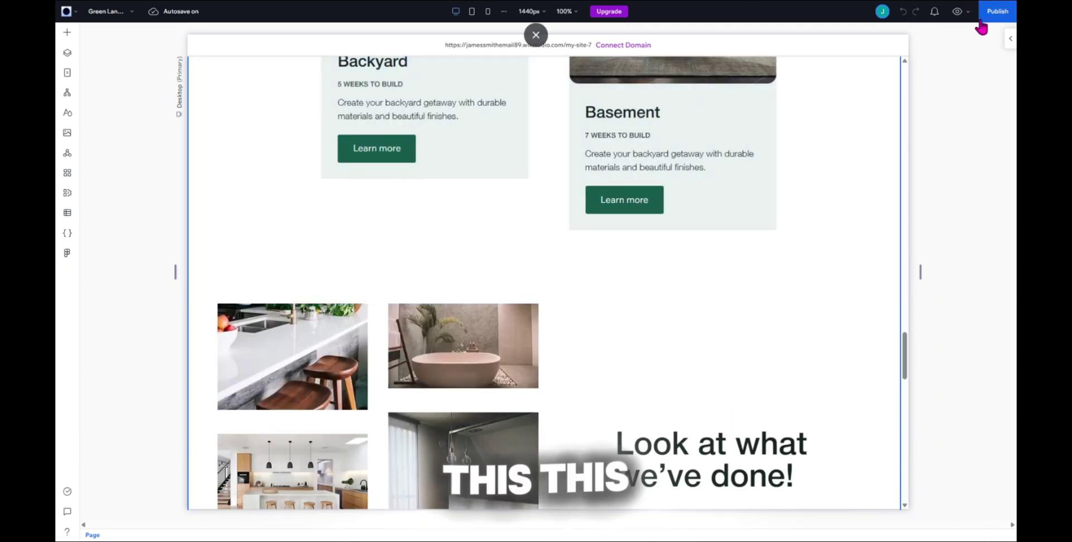
scroll(653, 224, down, 5)
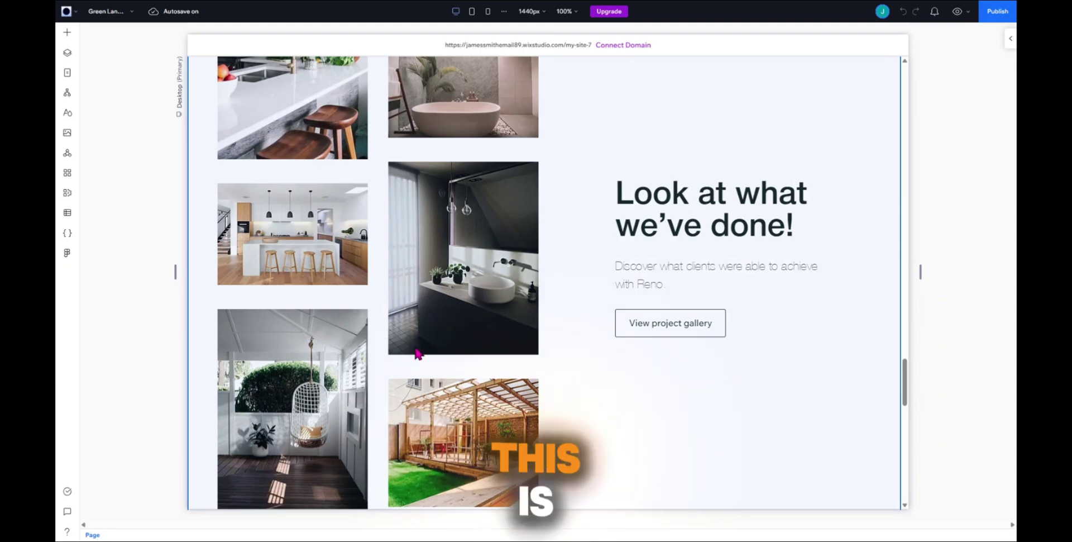
scroll(413, 346, up, 8)
scroll(416, 351, up, 10)
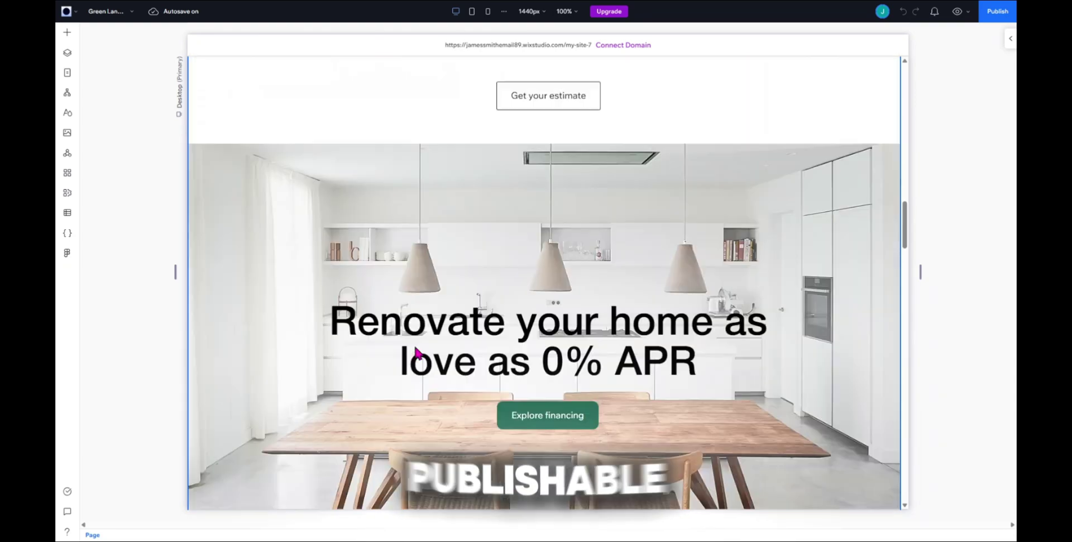
scroll(413, 343, up, 4)
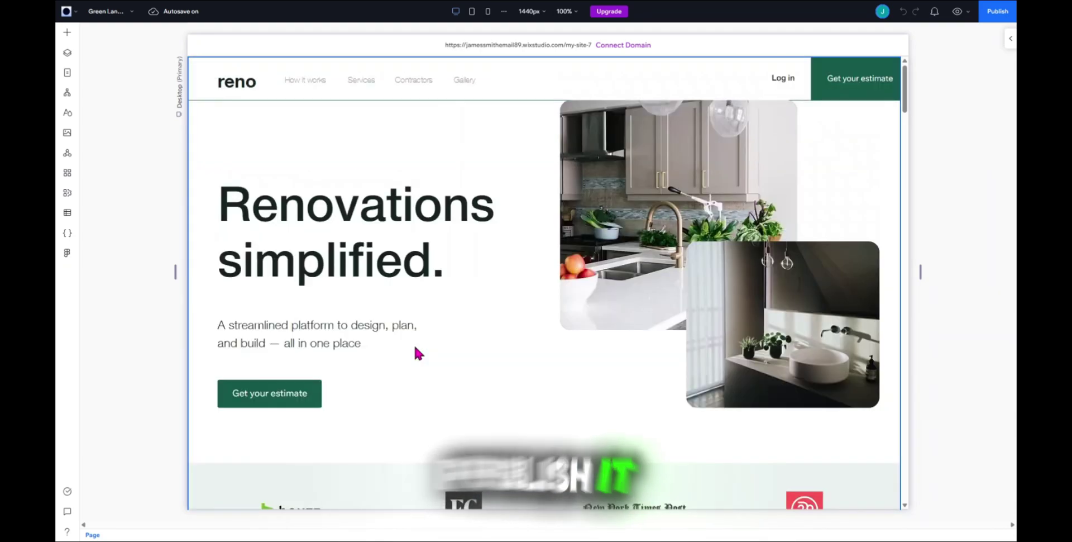
scroll(414, 343, down, 1)
scroll(413, 343, up, 1)
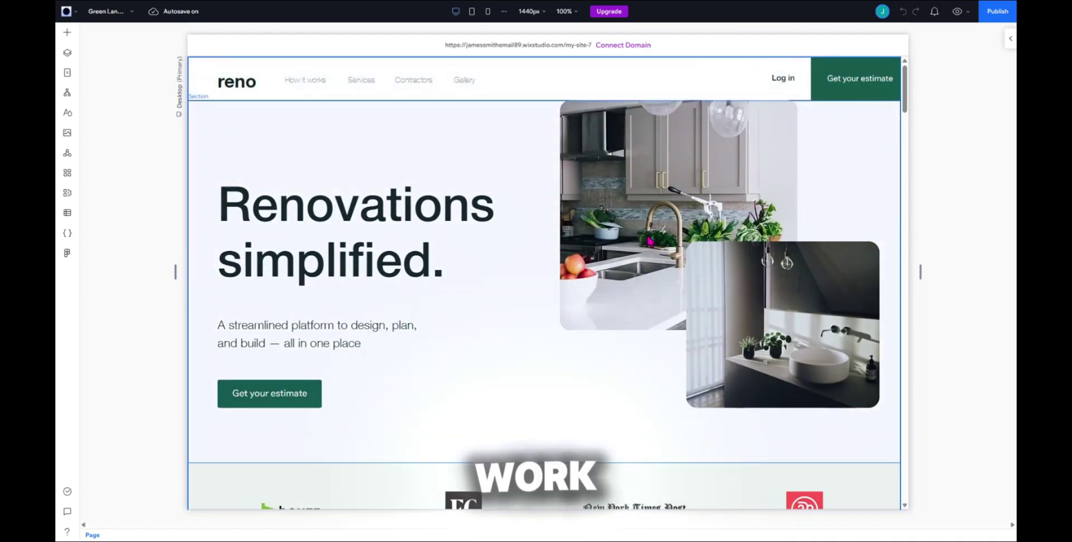
scroll(426, 361, down, 1)
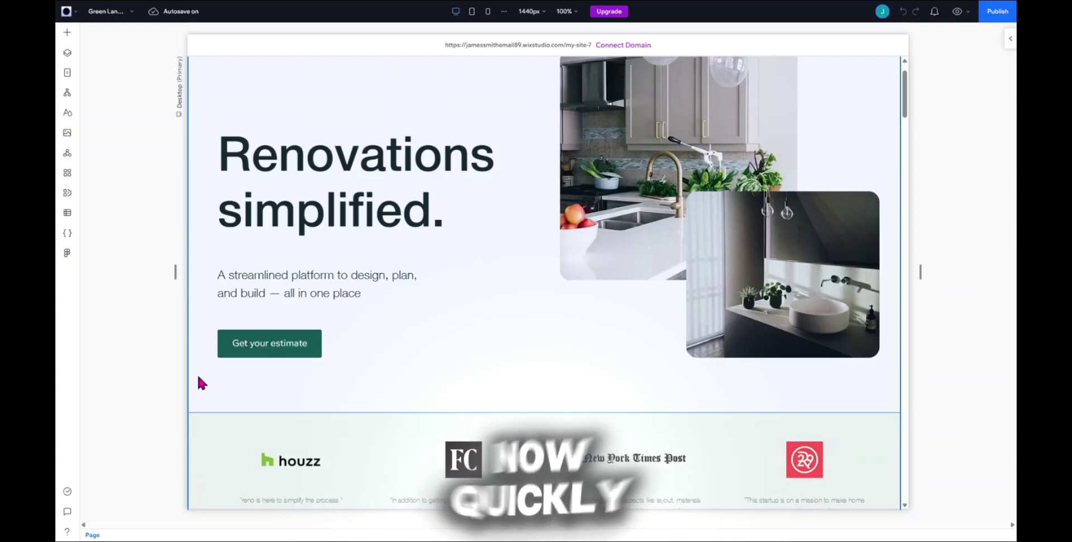
- Preview the site on desktop, check the hero's Get your estimate button and review the sections down to Our Options
click(223, 472)
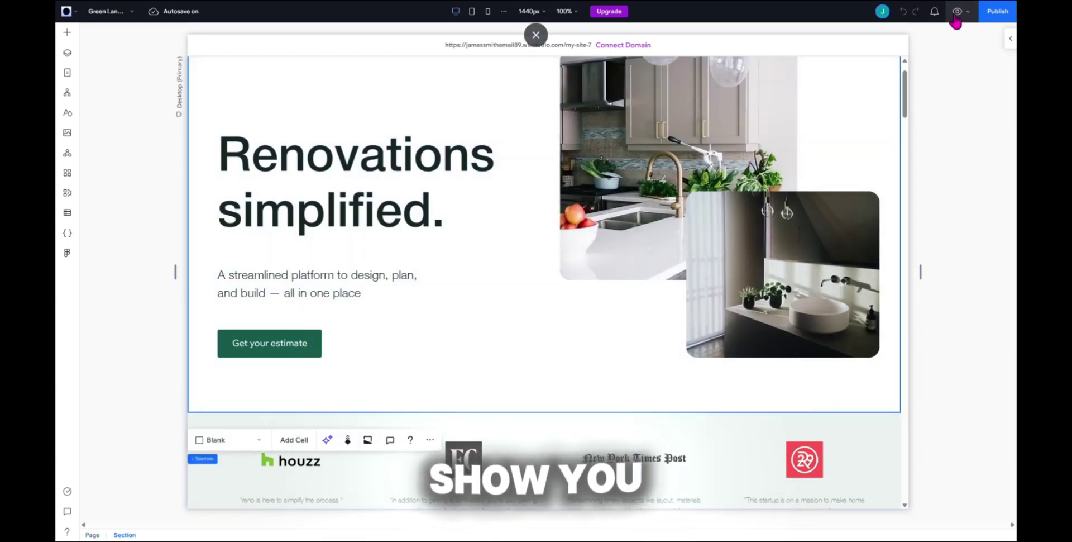
key(ctrl+p)
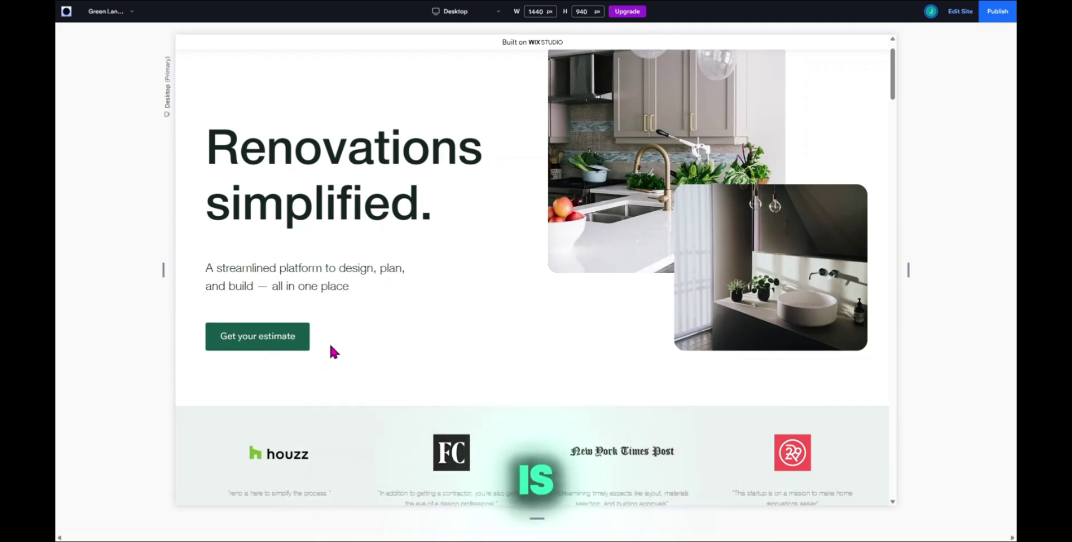
scroll(330, 347, up, 1)
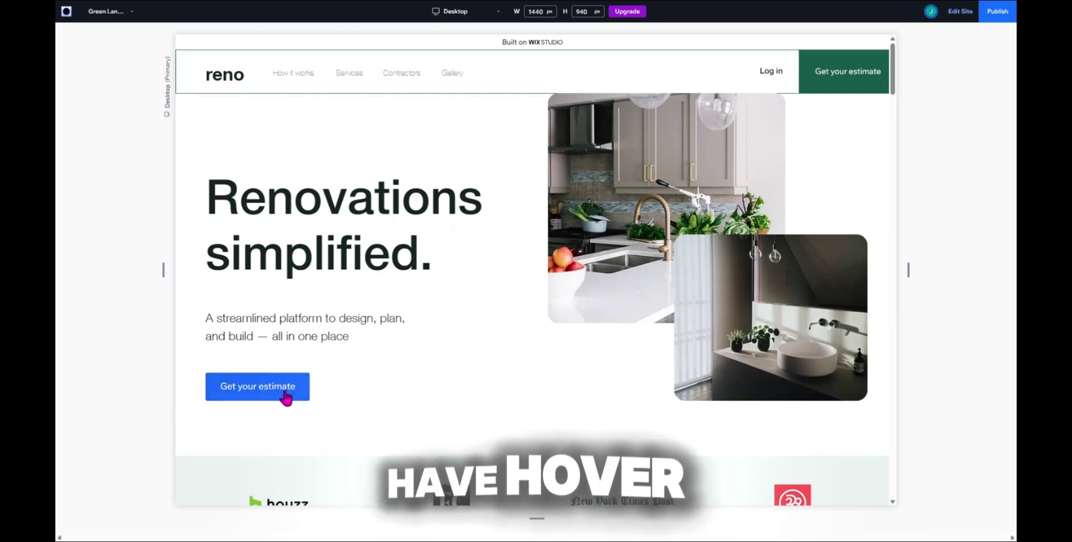
scroll(306, 288, down, 1)
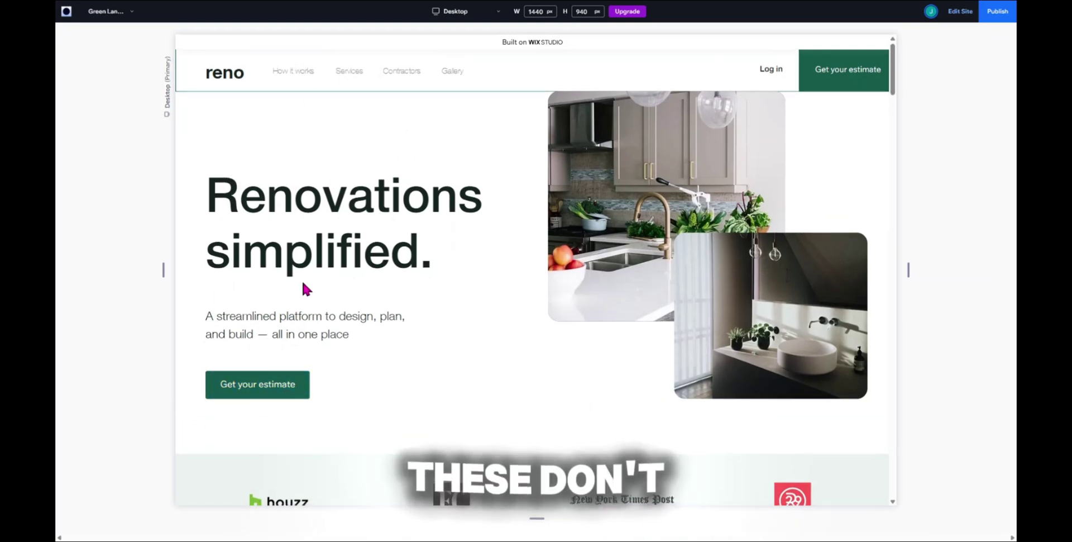
scroll(306, 288, down, 15)
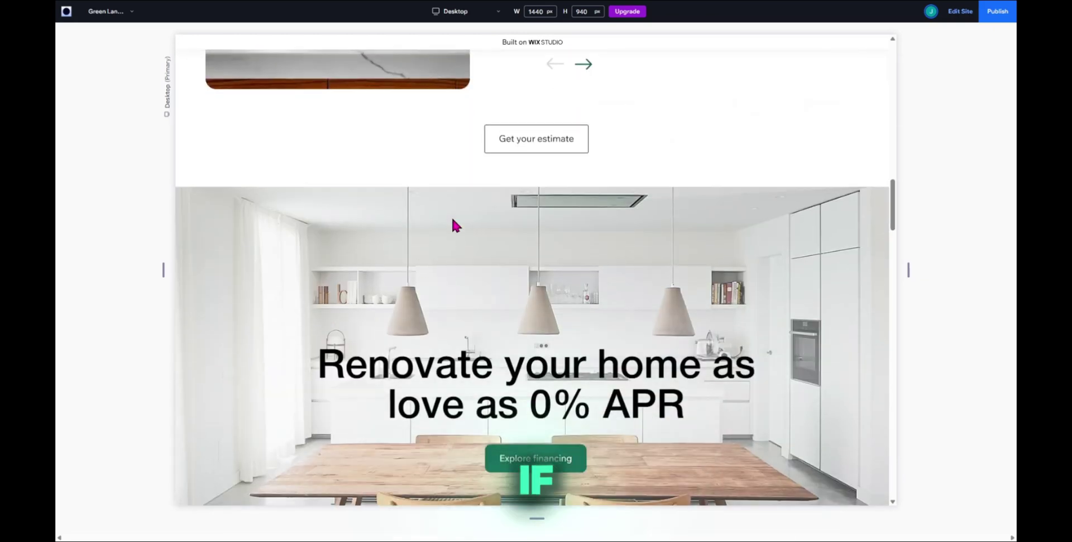
scroll(533, 234, down, 5)
scroll(539, 268, down, 5)
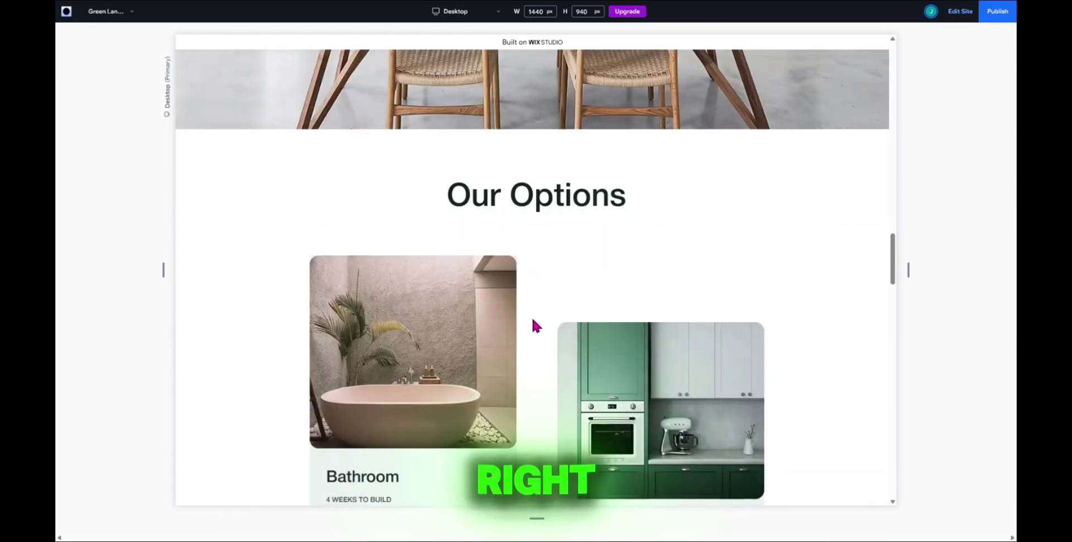
scroll(531, 319, down, 4)
scroll(525, 309, up, 5)
scroll(534, 222, up, 3)
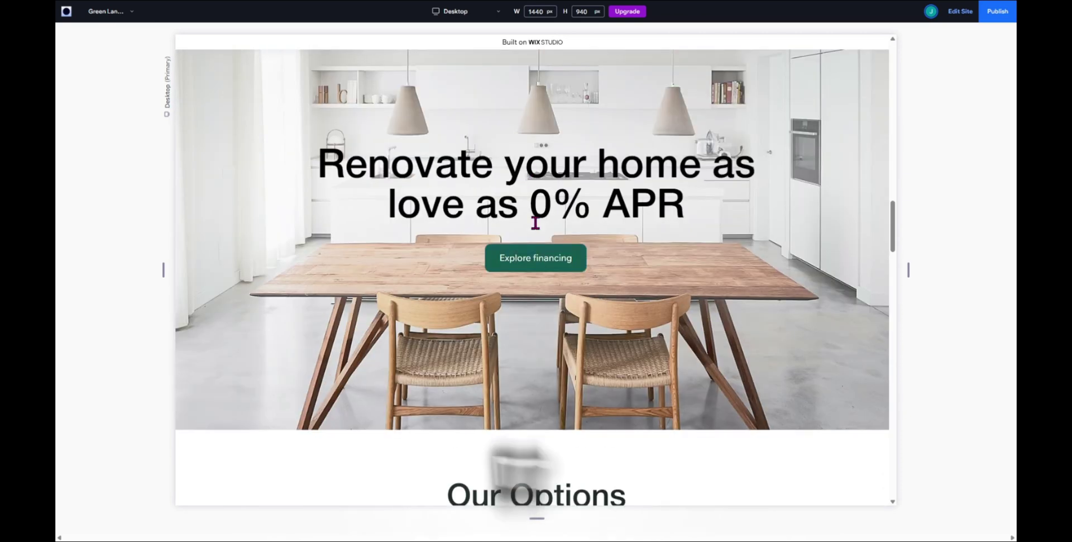
- Return from the preview to editing, dismiss the publish prompt and show the settings of the Explore financing button
click(966, 17)
click(579, 270)
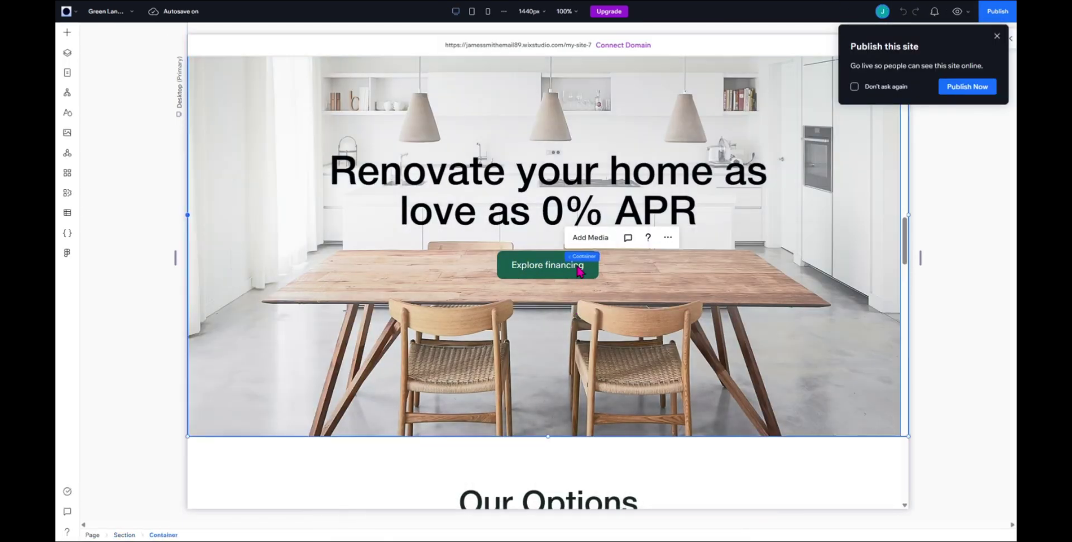
click(550, 266)
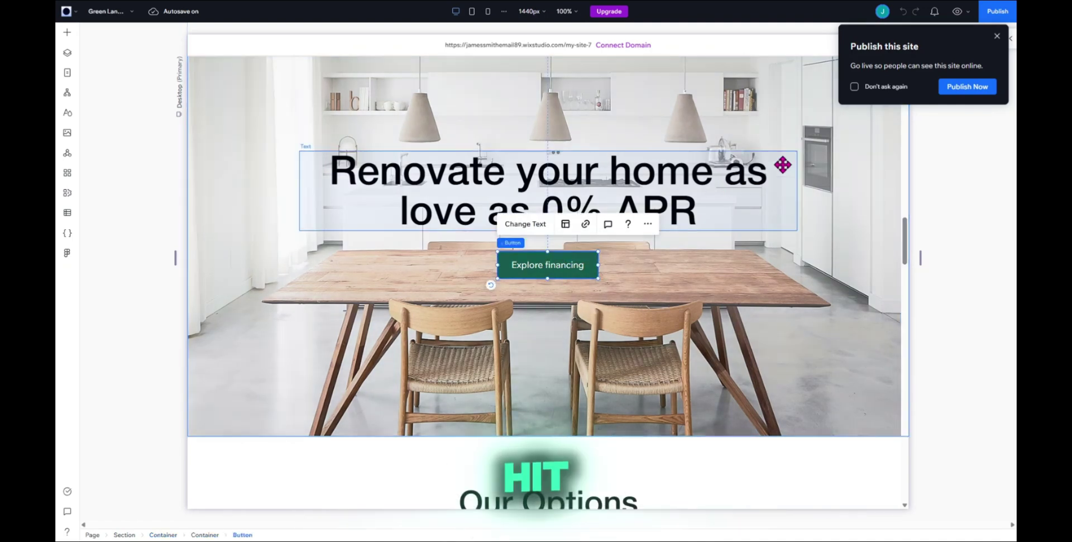
click(996, 37)
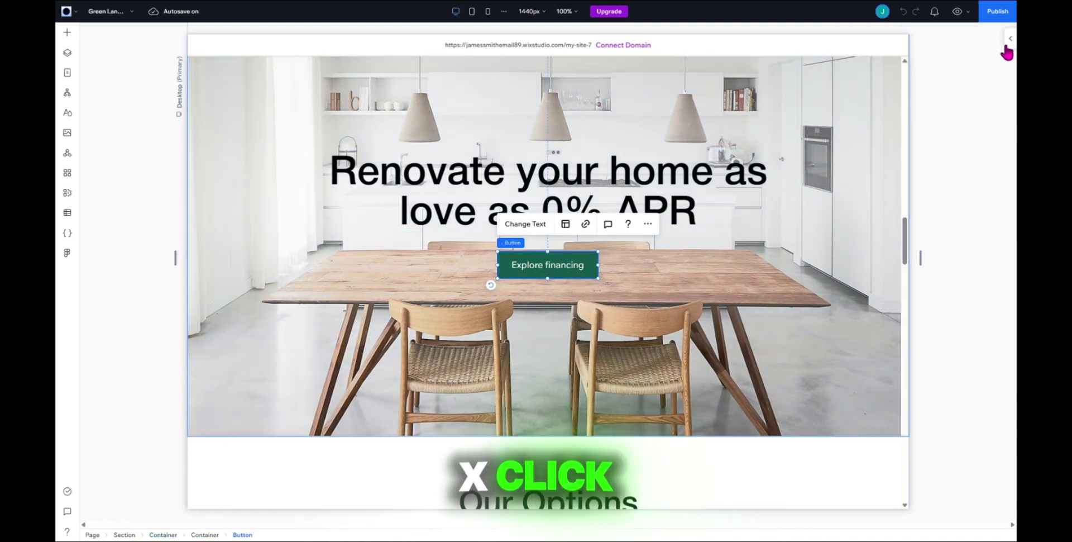
click(1006, 38)
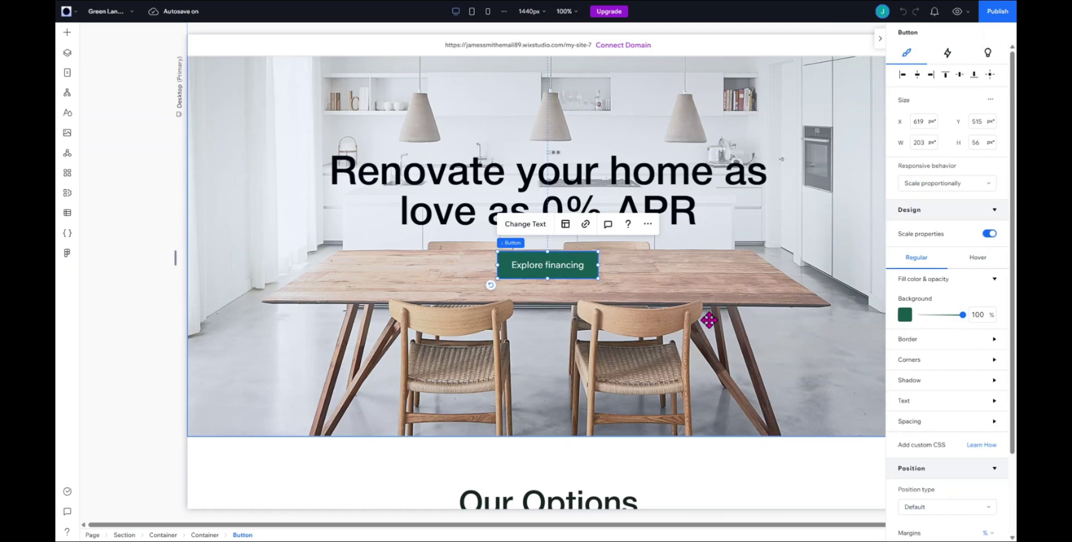
- Examine the Explore financing button's hover animation options and its regular design properties
click(949, 53)
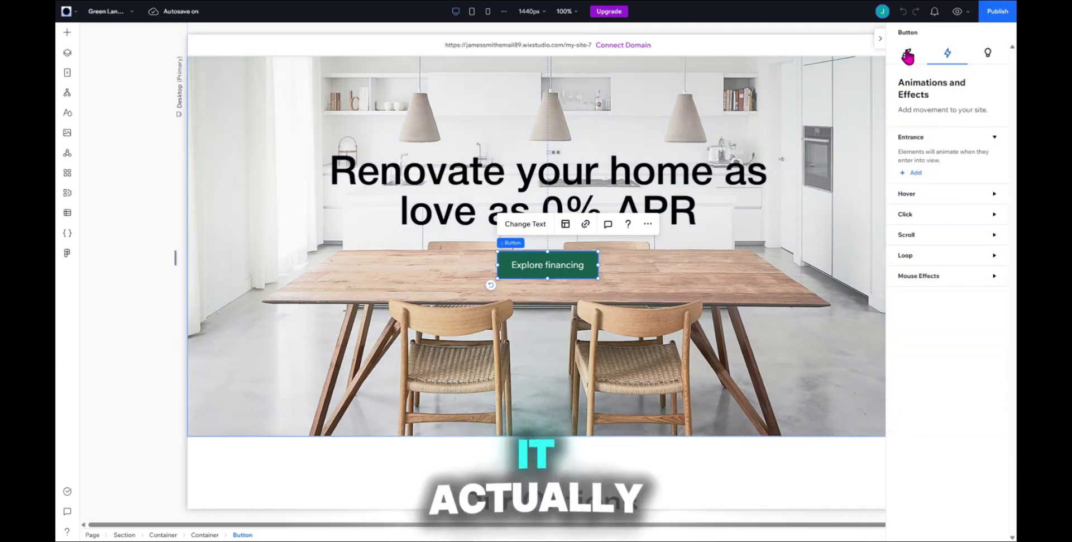
click(941, 195)
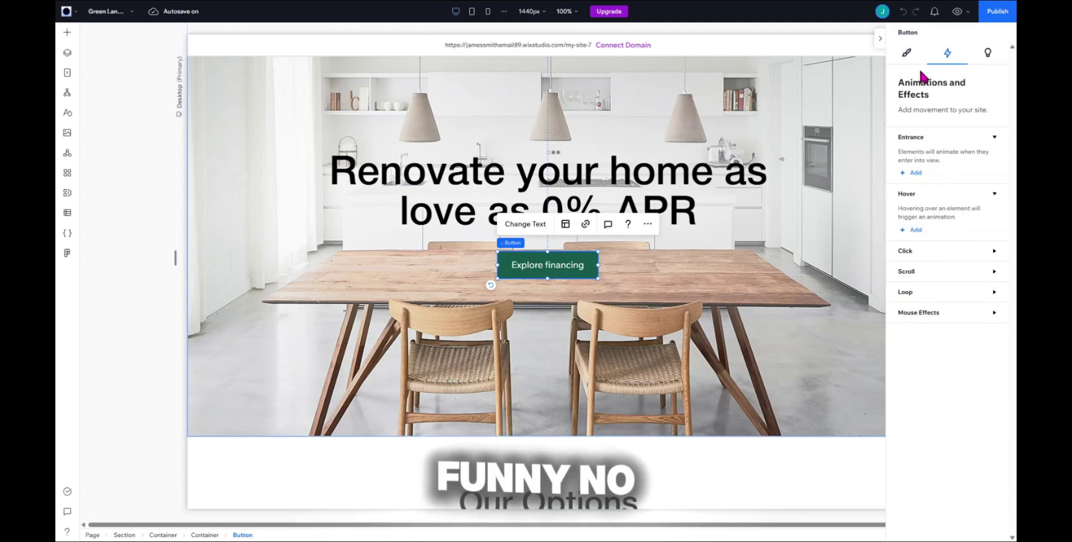
click(906, 53)
scroll(922, 298, down, 2)
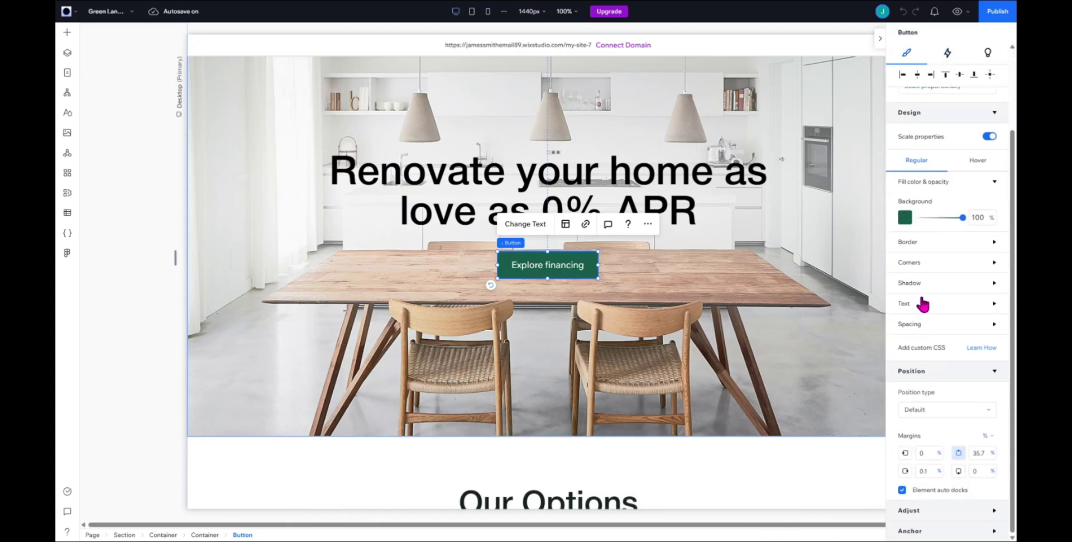
scroll(920, 305, up, 2)
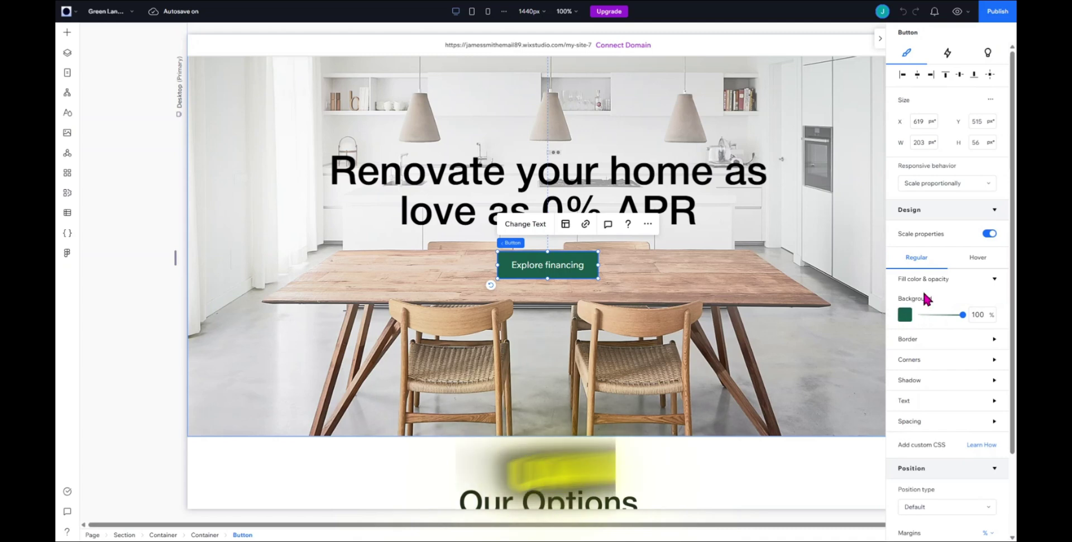
- Examine the Explore financing button's hover background and the available theme colors, return to its regular state and hide the settings
click(963, 281)
click(977, 257)
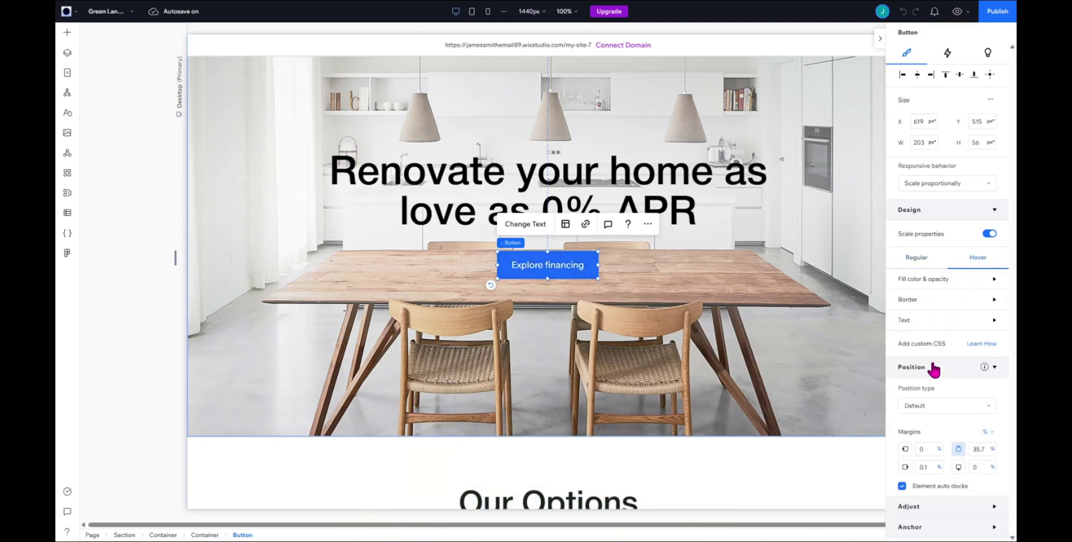
click(931, 279)
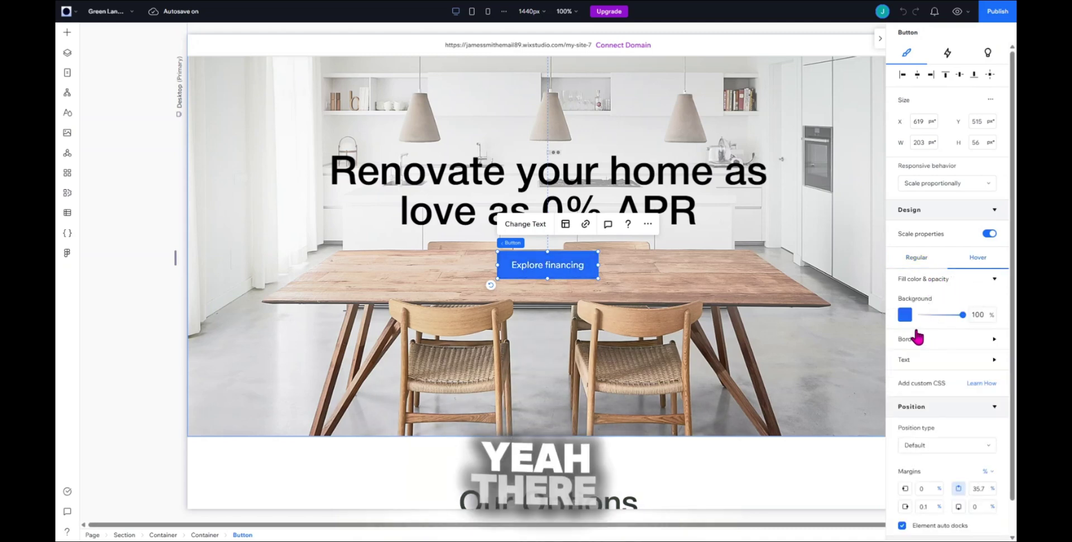
click(904, 314)
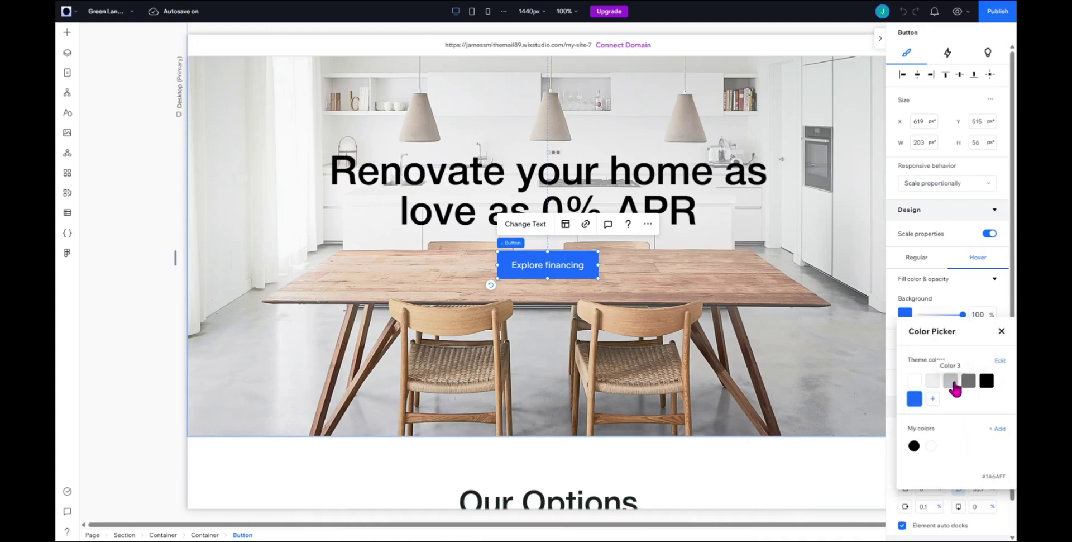
click(1001, 331)
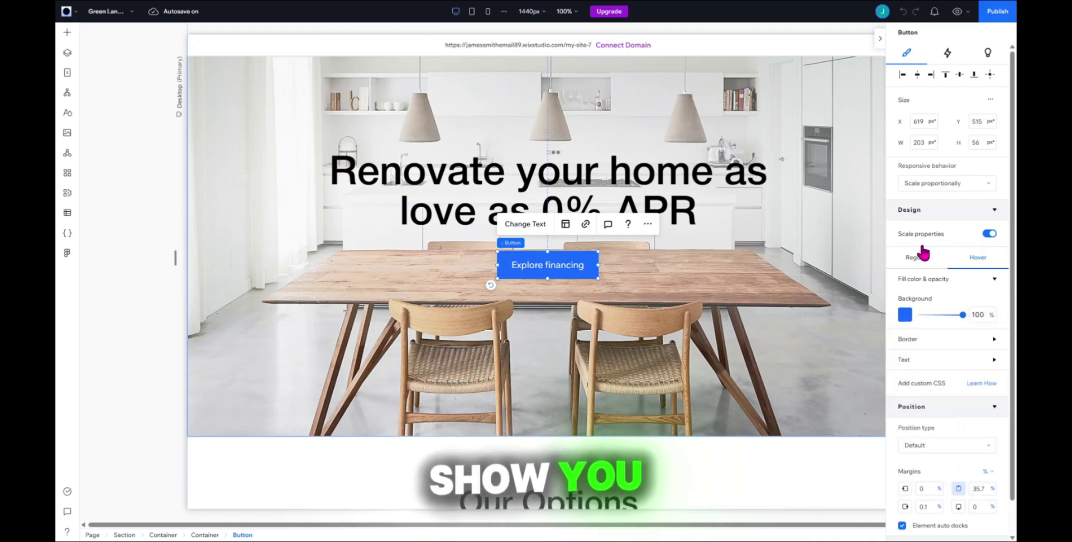
click(925, 260)
click(881, 39)
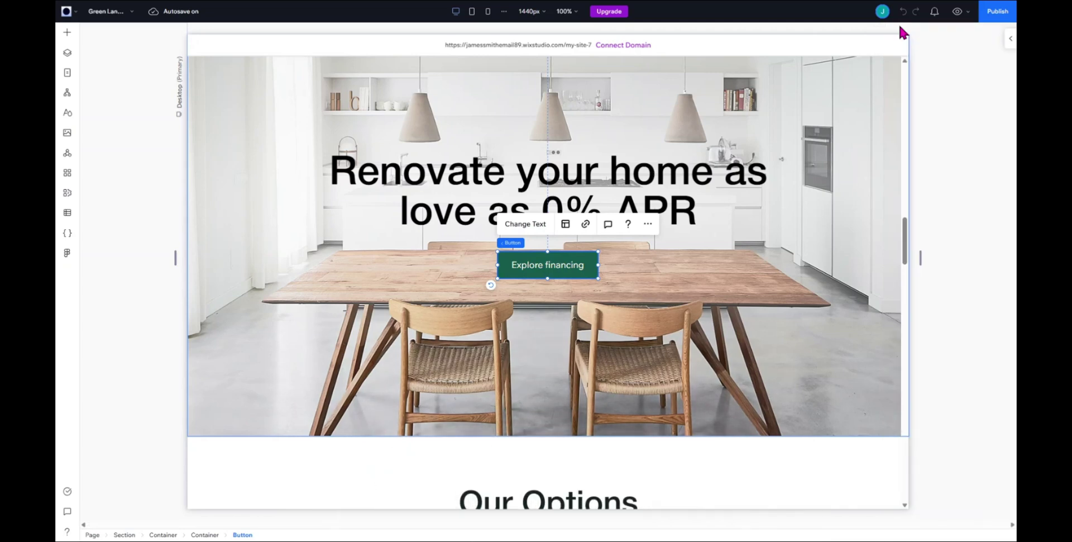
- Select the Explore financing button in the kitchen banner and show its design settings
click(769, 234)
click(957, 228)
click(559, 268)
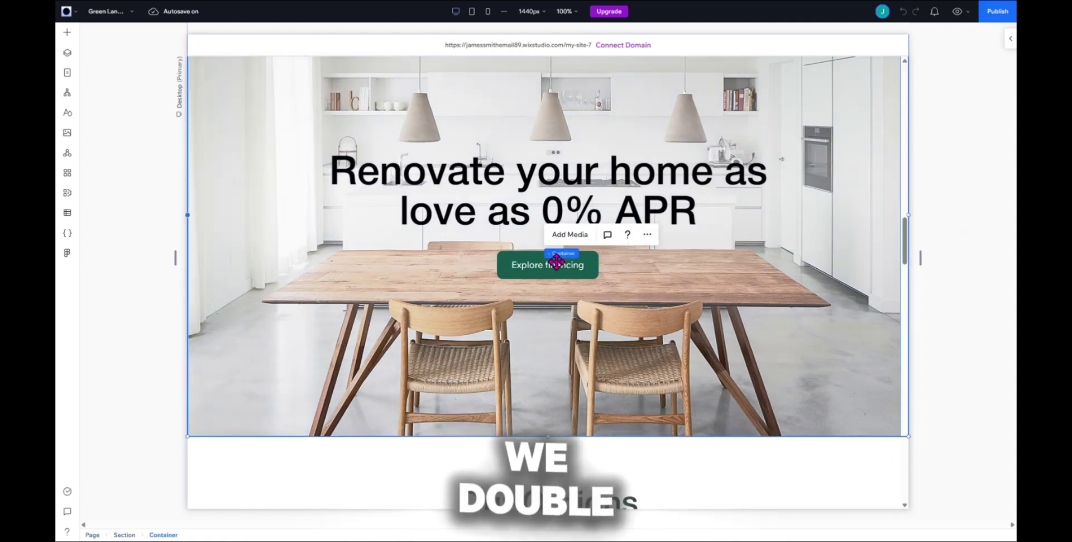
click(560, 266)
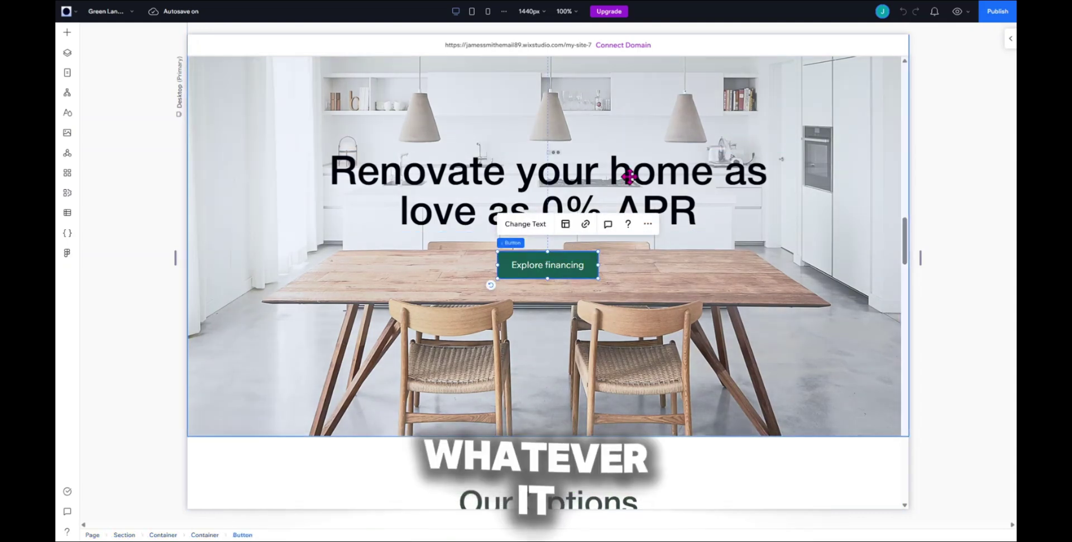
click(1010, 38)
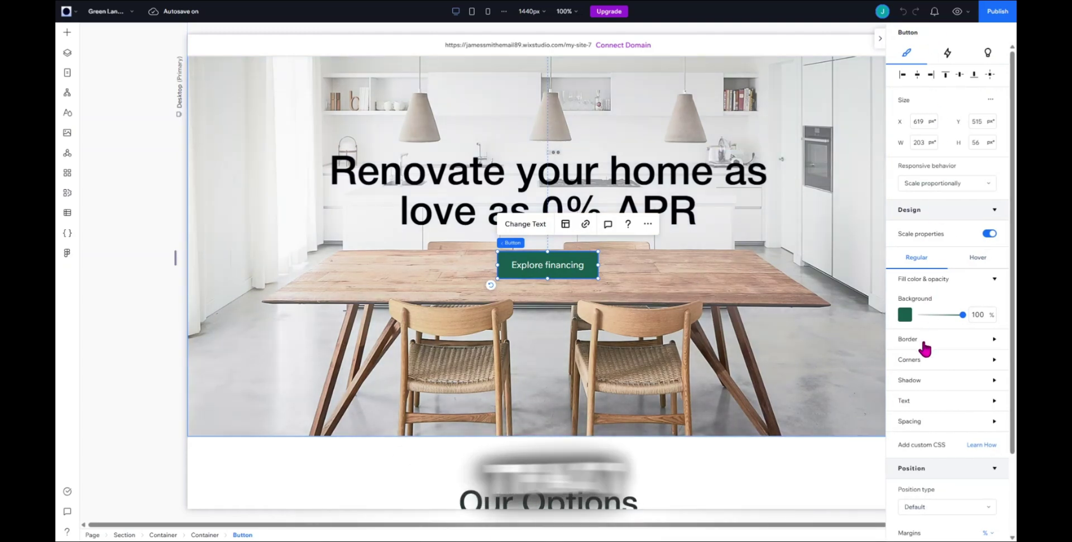
- Set the Explore financing button's hover background opacity to 0% and check it in a preview
click(979, 258)
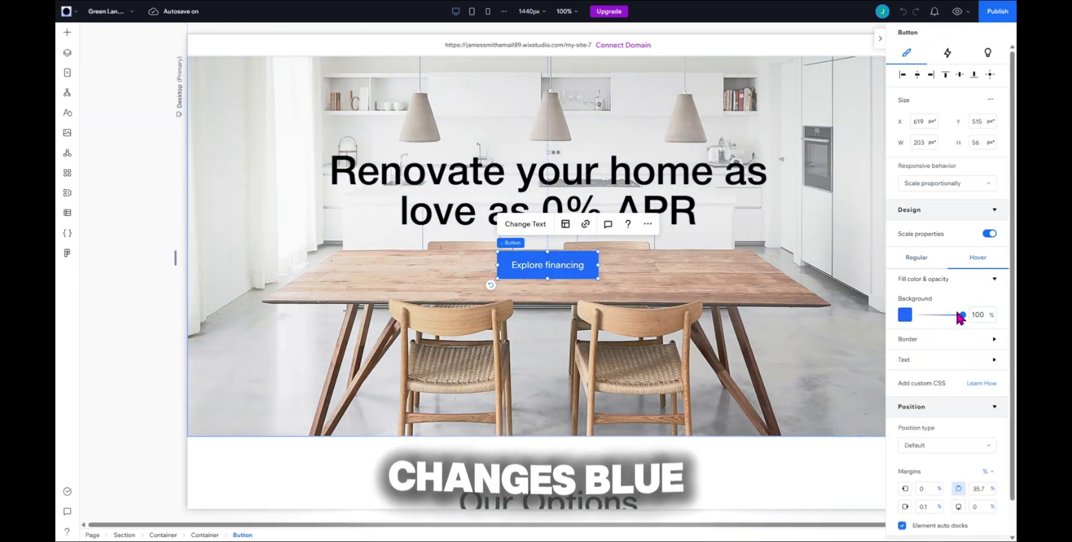
drag(957, 313, 902, 314)
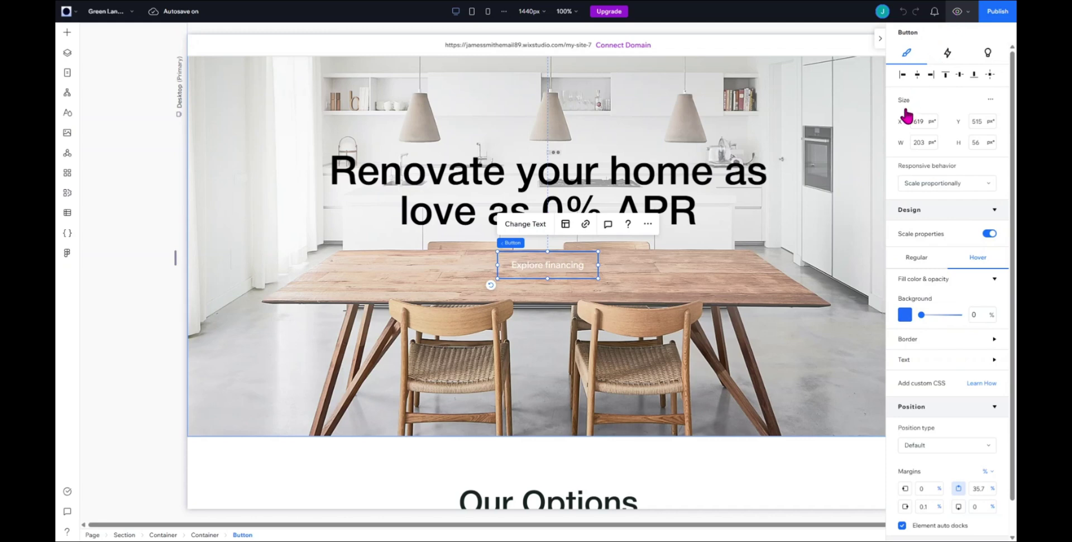
key(ctrl+shift+p)
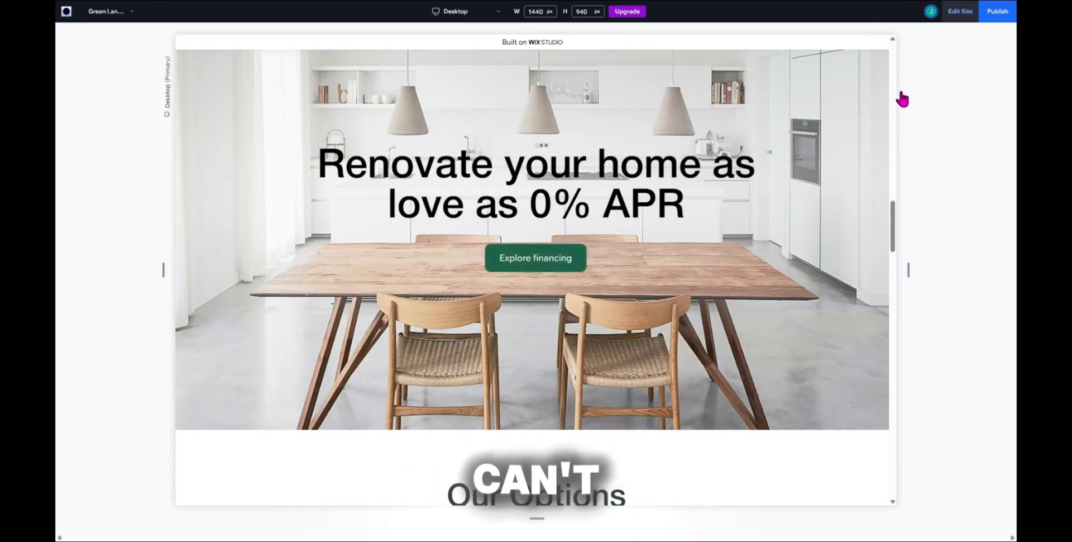
key(ctrl+shift+p)
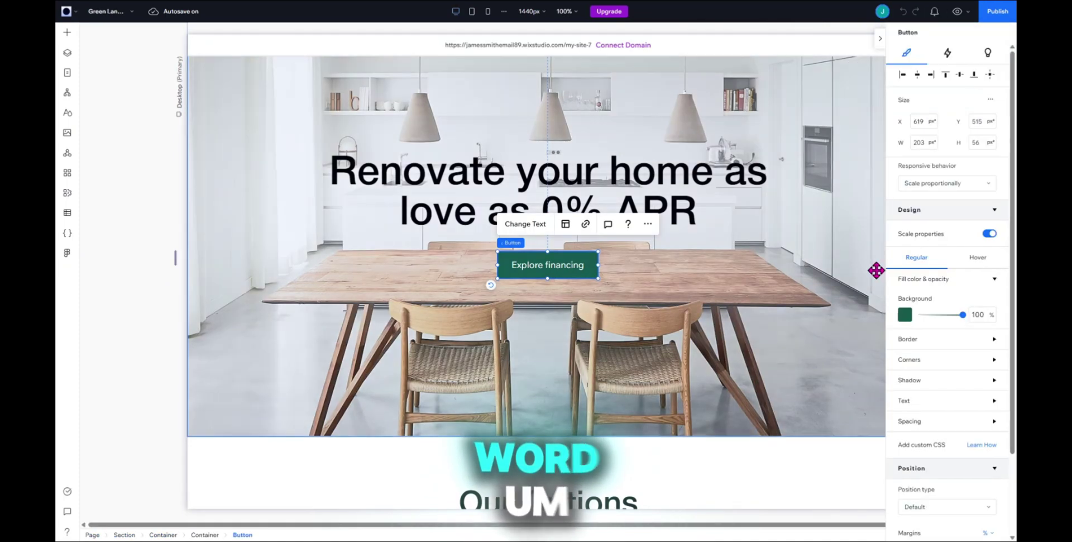
- Set the Explore financing button's hover background to a custom purple, #871AFF
click(977, 258)
click(905, 313)
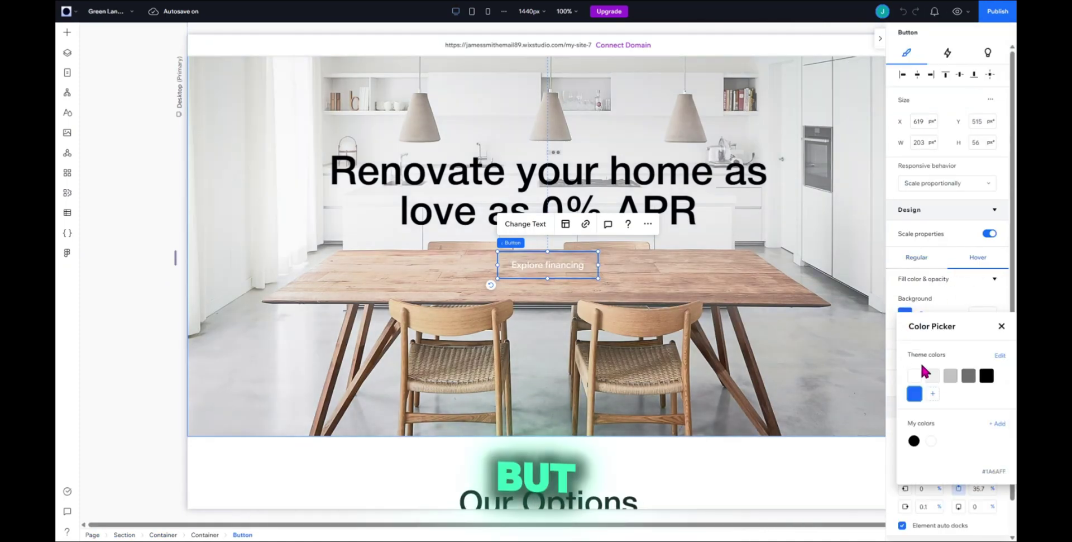
click(933, 394)
drag(957, 404, 983, 406)
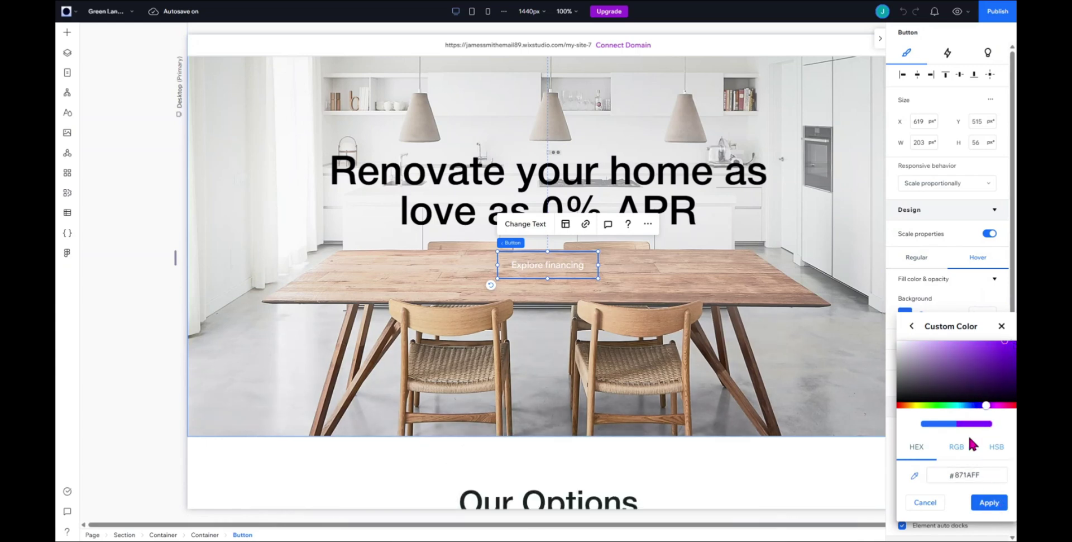
key(Return)
click(1000, 328)
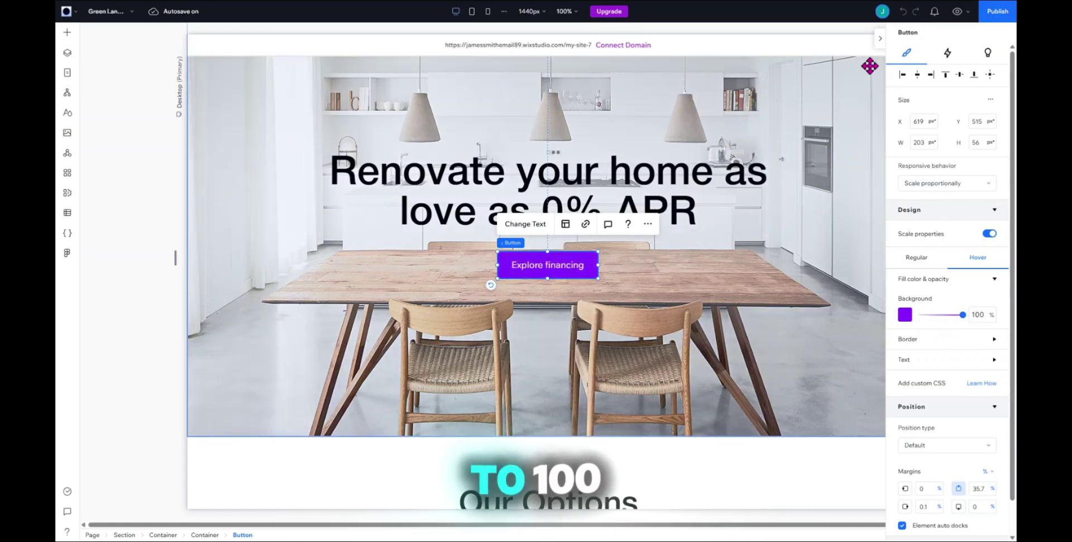
- Preview the Explore financing button's hover color, review the page up to the header, and return to editing without publishing
click(957, 11)
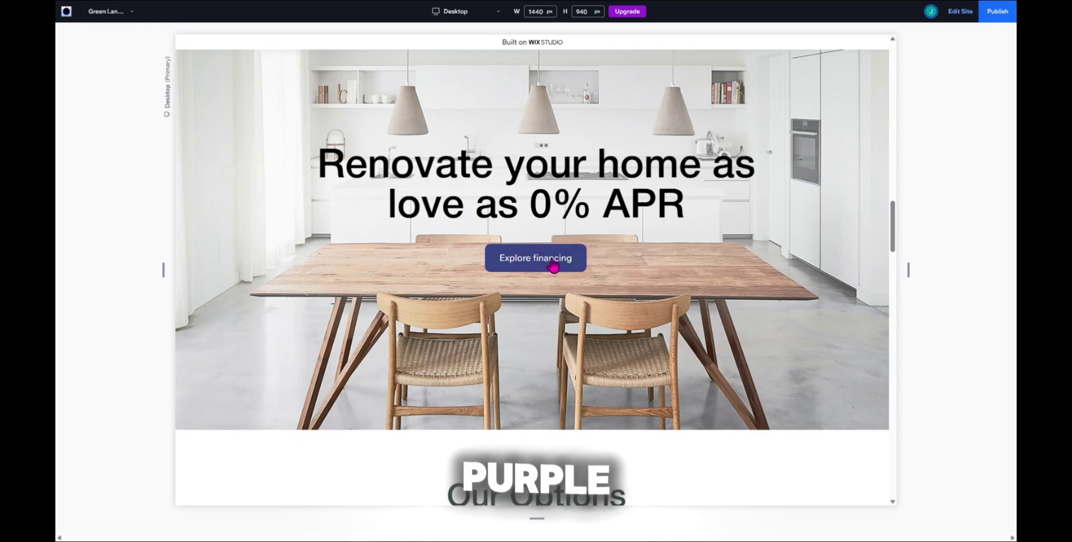
scroll(556, 266, up, 3)
scroll(559, 240, up, 15)
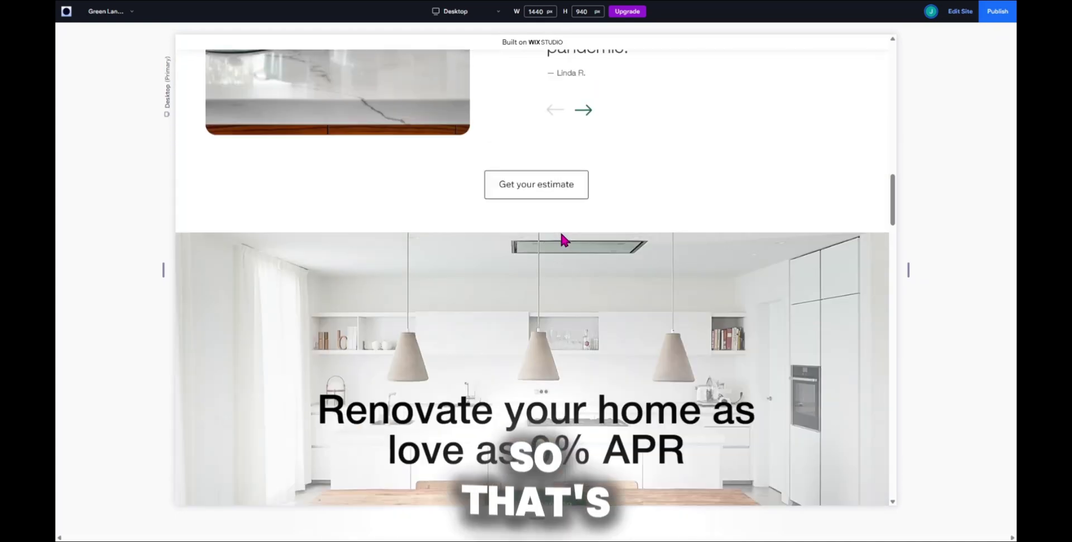
scroll(568, 214, up, 5)
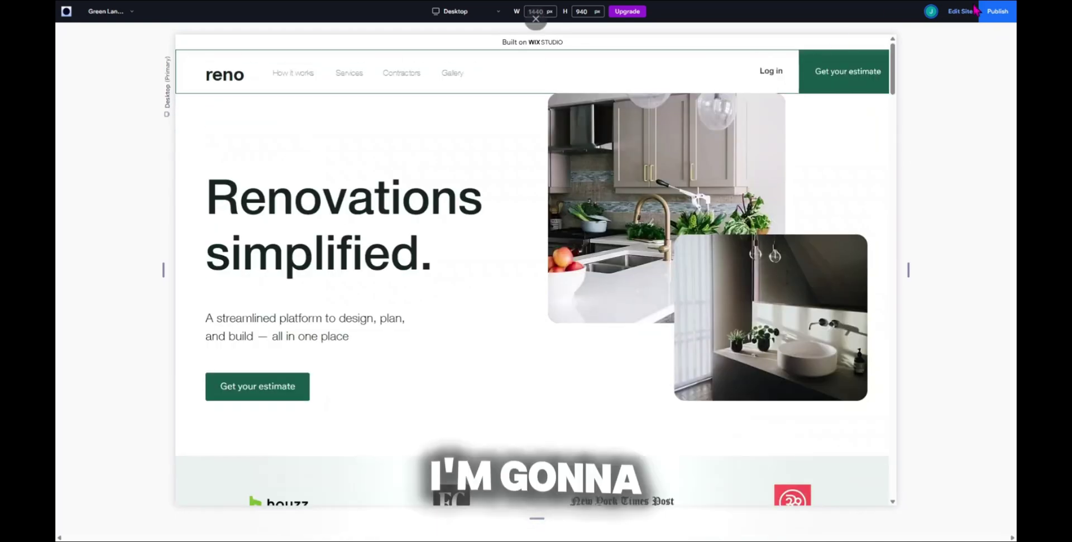
key(Escape)
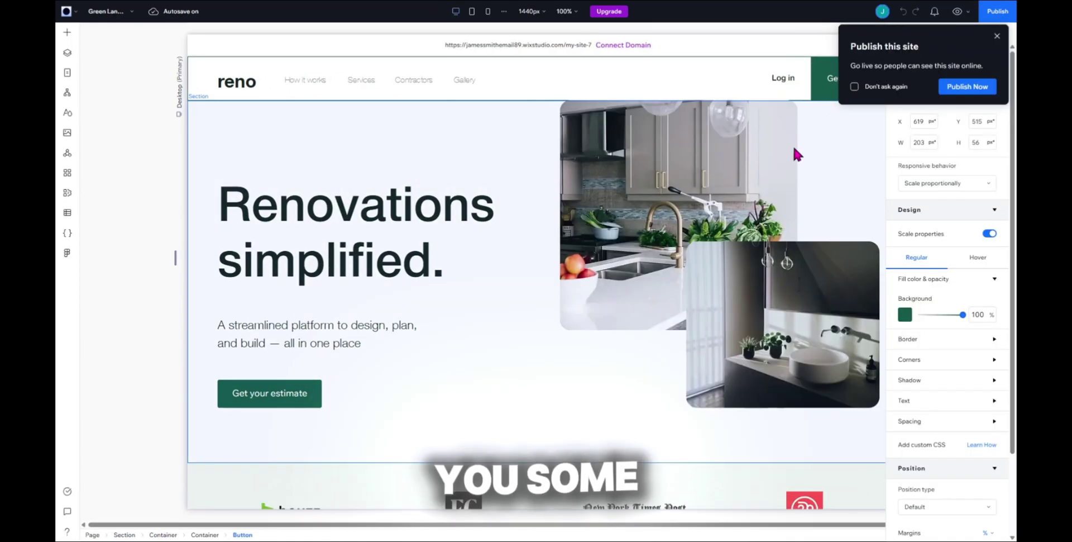
click(996, 35)
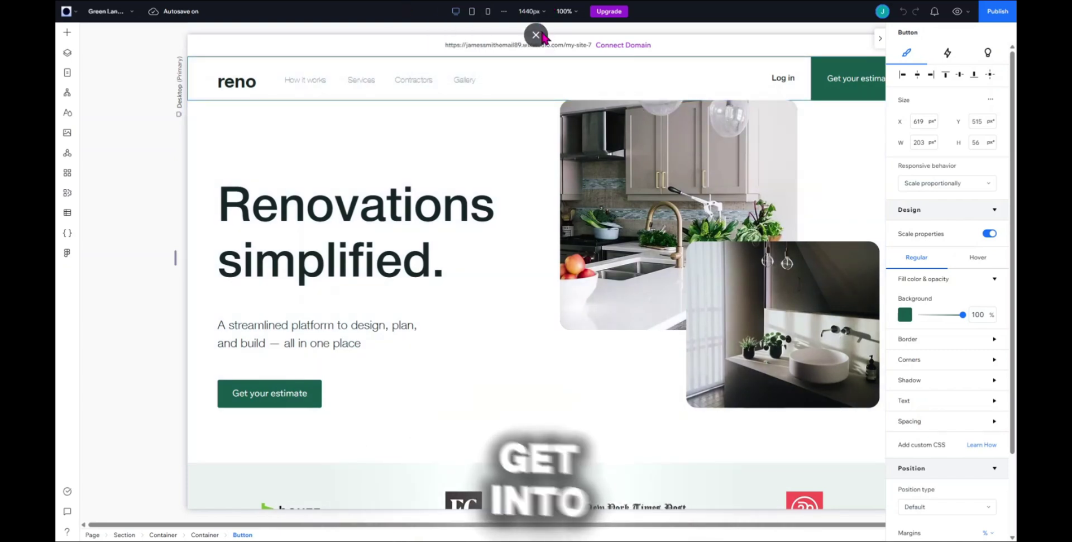
- Leave the full-screen site editor and switch to the Green Landing Page design in Figma
click(536, 36)
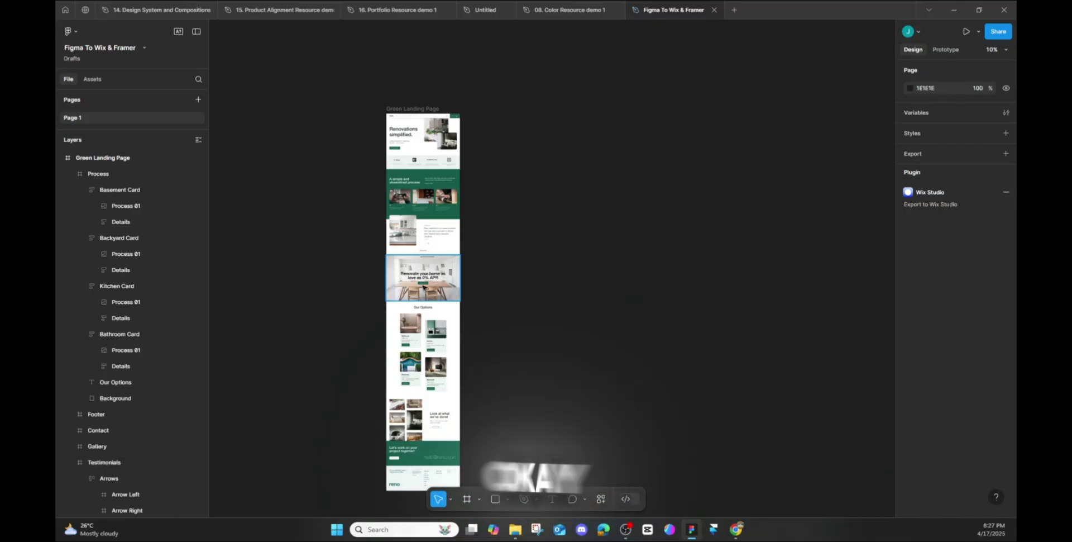
scroll(452, 206, up, 3)
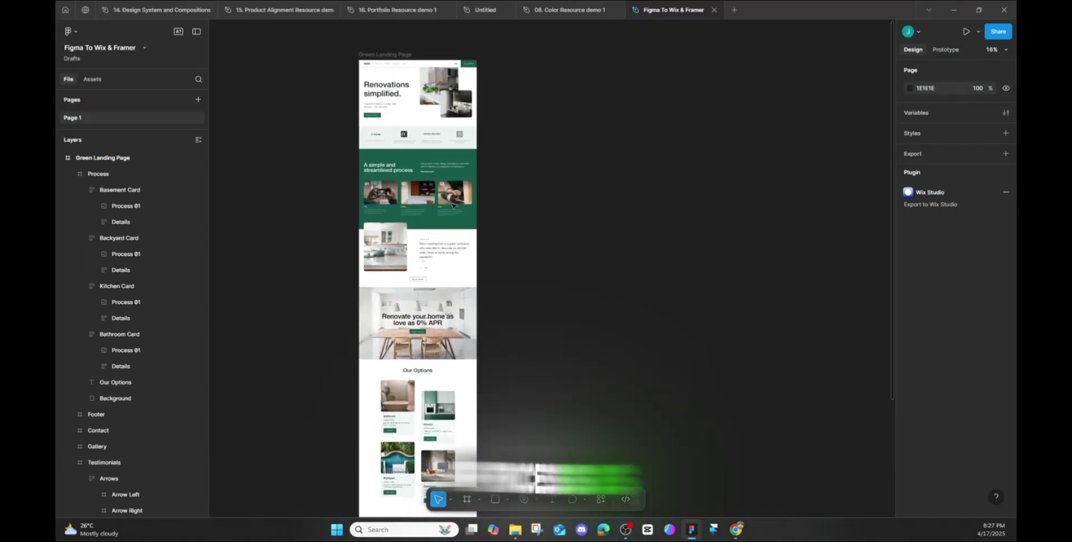
scroll(453, 206, left, 2)
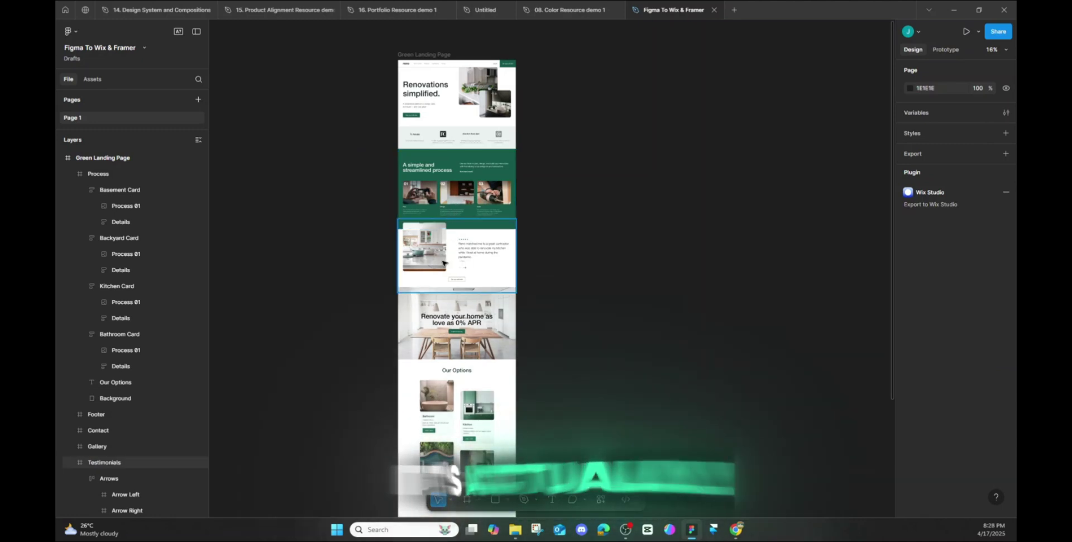
- Look through the plugins and widgets and try to run Figma to HTML with Framer
click(602, 500)
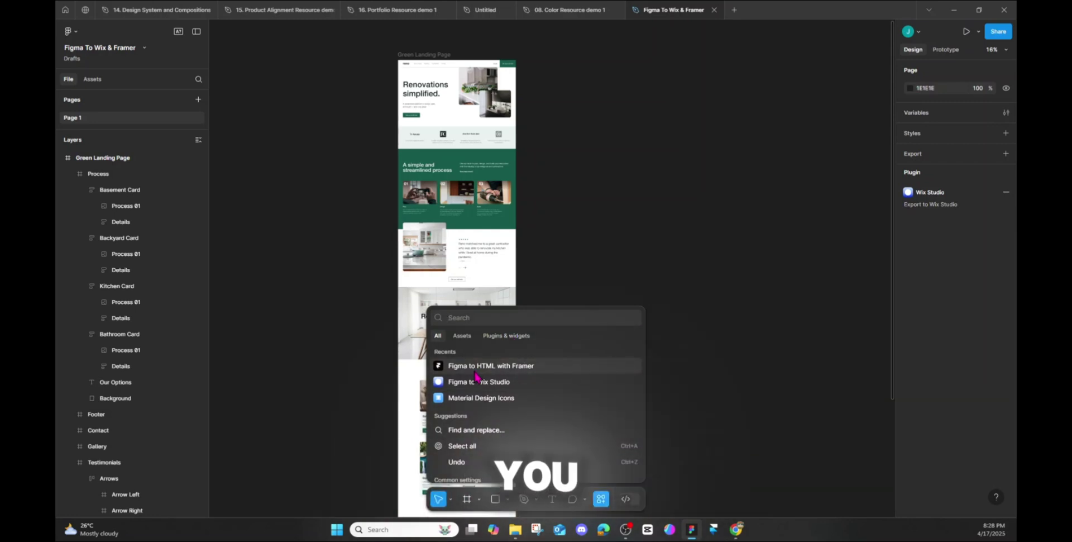
click(484, 335)
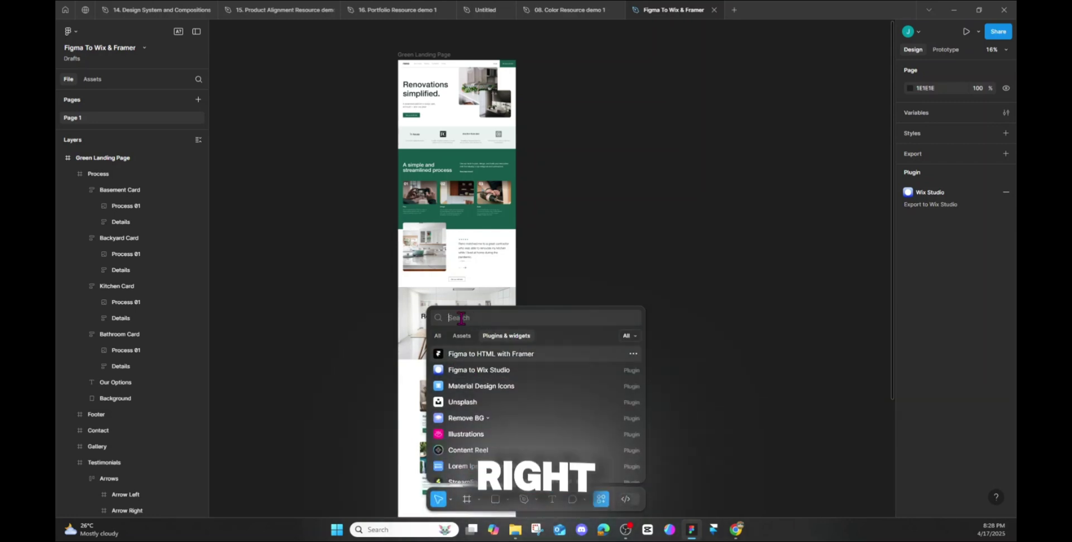
click(438, 335)
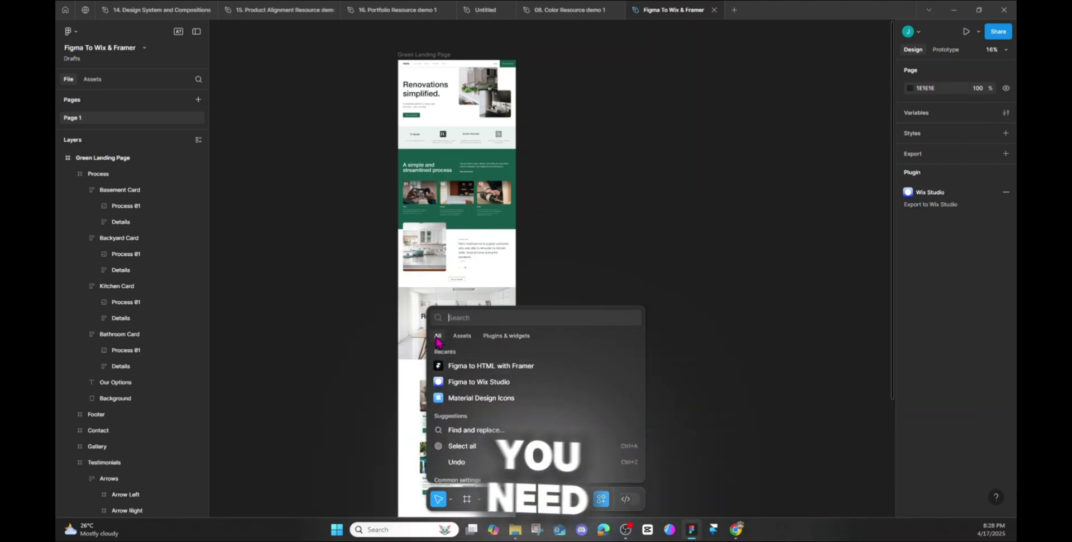
click(495, 336)
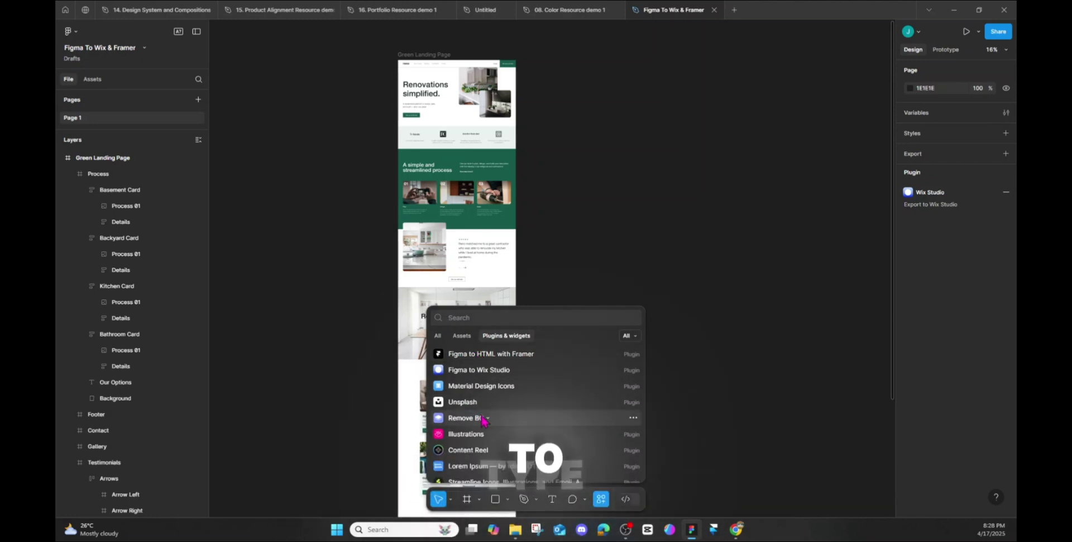
click(530, 360)
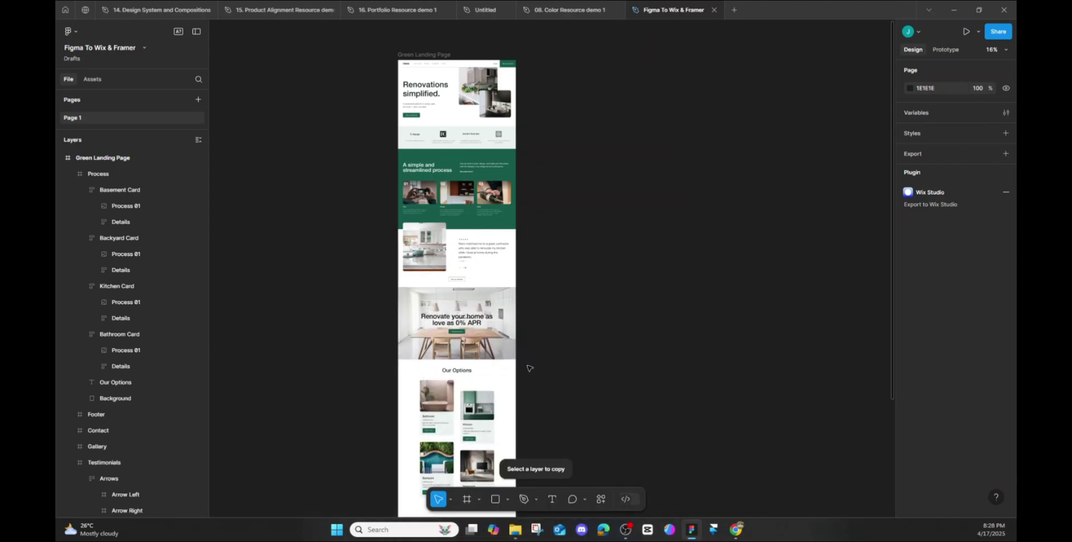
- Copy the whole Green Landing Page frame to the clipboard with the Figma to HTML with Framer plugin
click(420, 56)
click(420, 56)
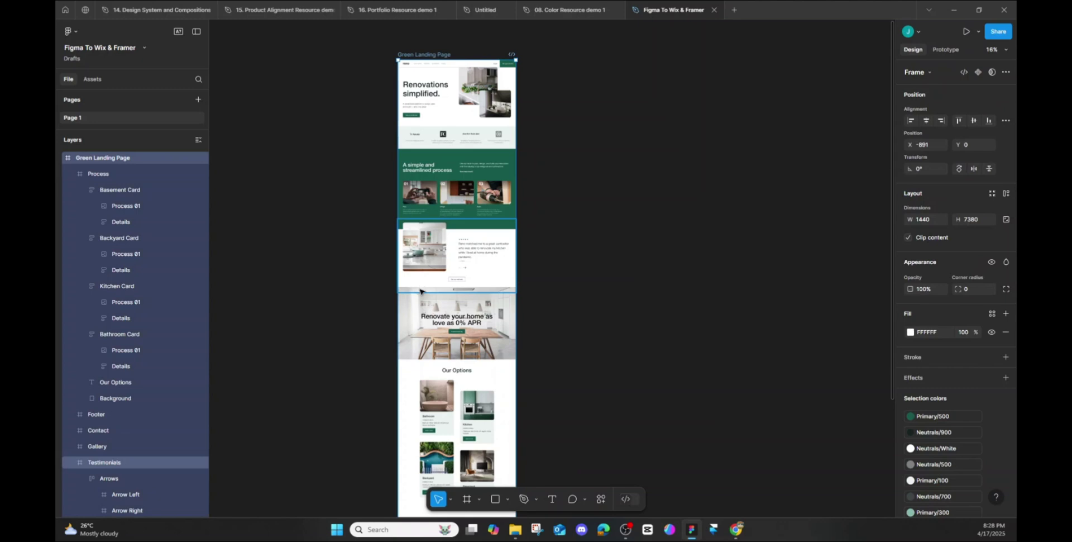
click(602, 499)
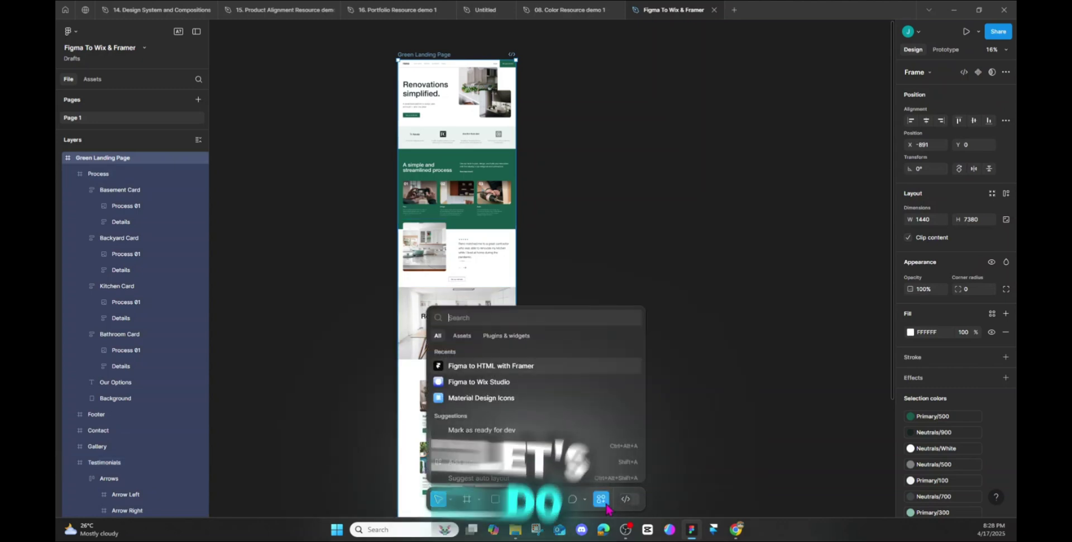
click(514, 364)
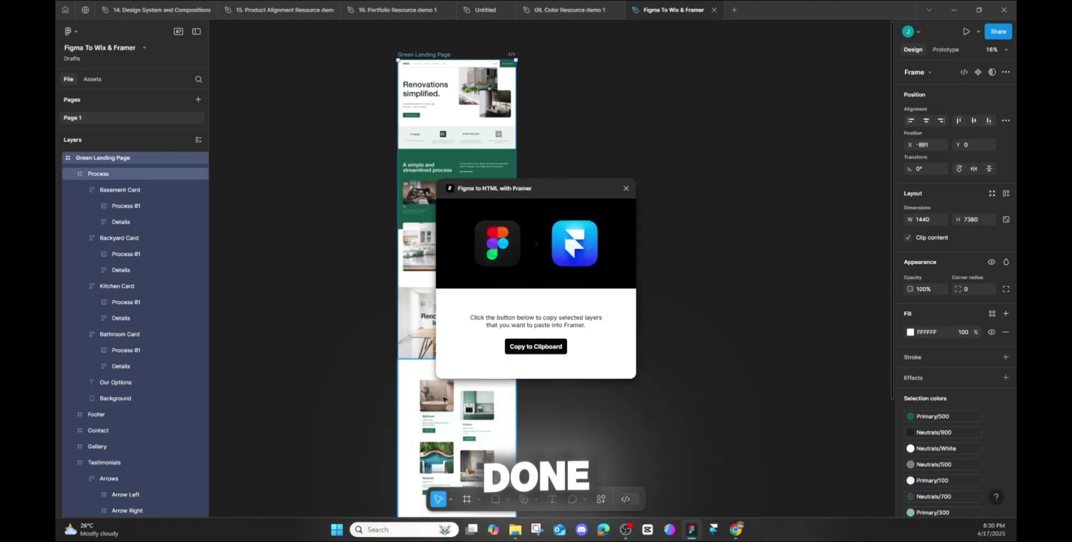
click(524, 349)
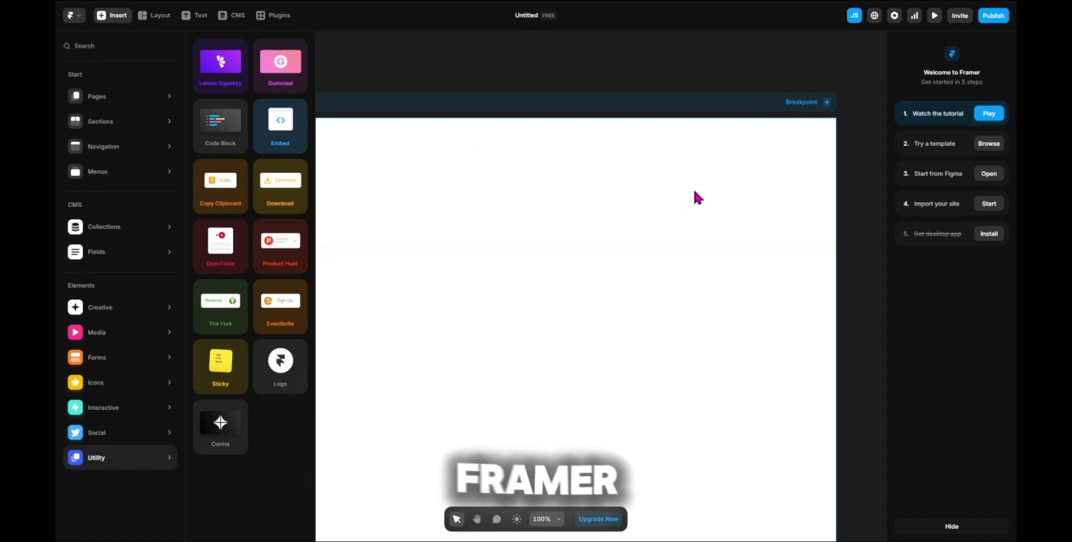
- Switch to Framer and create a new project from the workspace dashboard
click(72, 24)
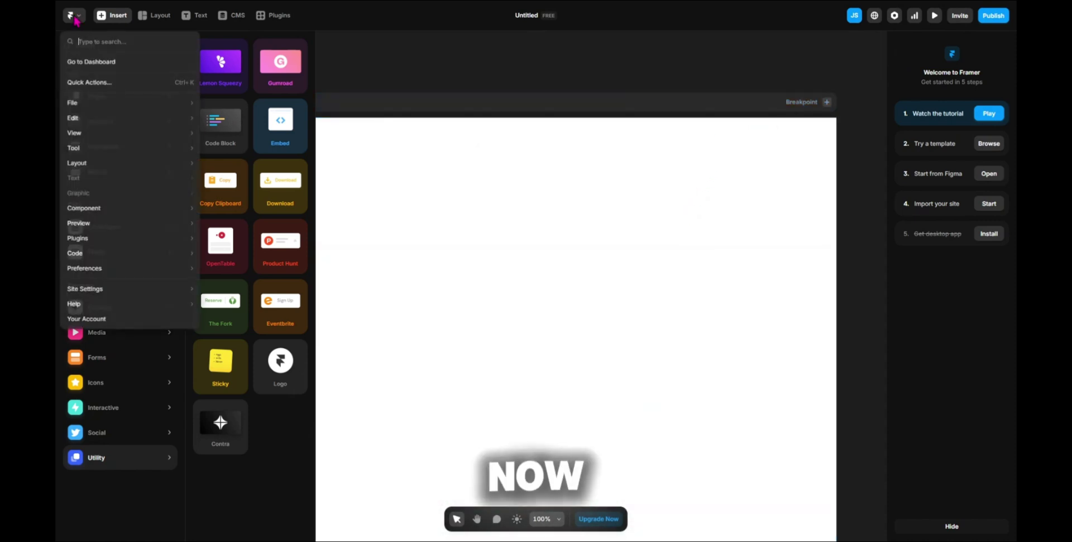
click(92, 63)
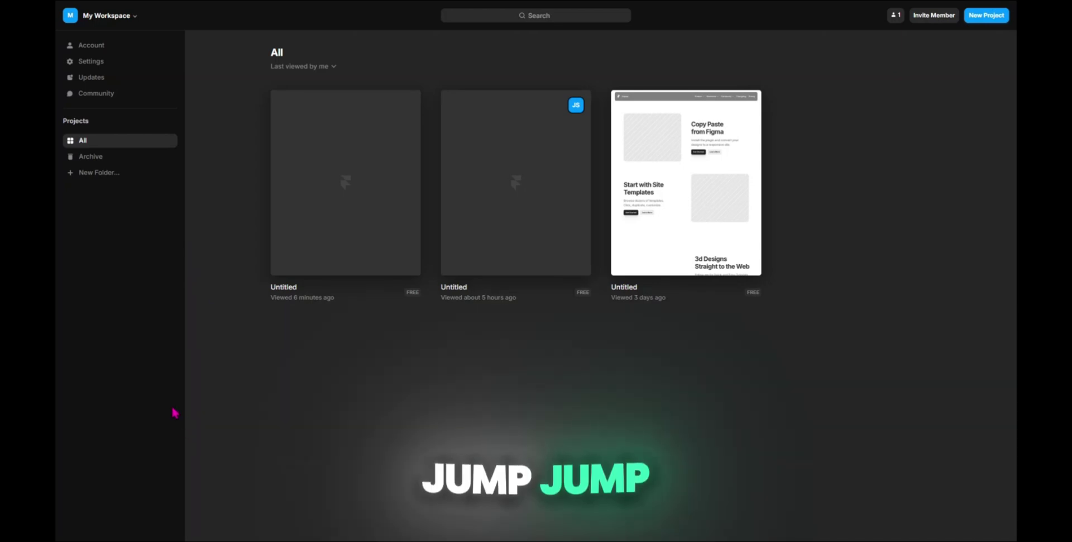
click(971, 17)
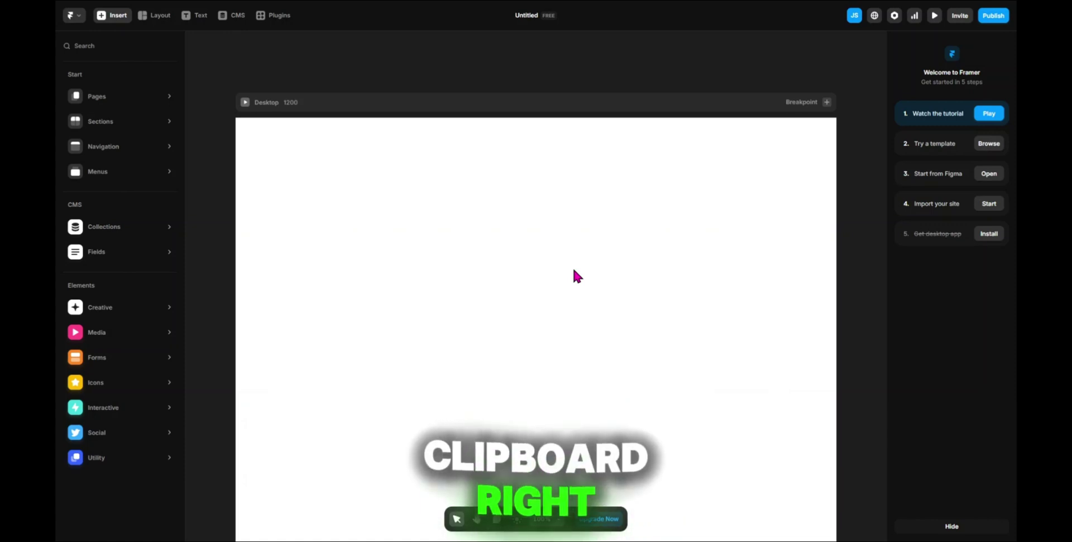
- Set the Desktop breakpoint's width to 1440
click(574, 271)
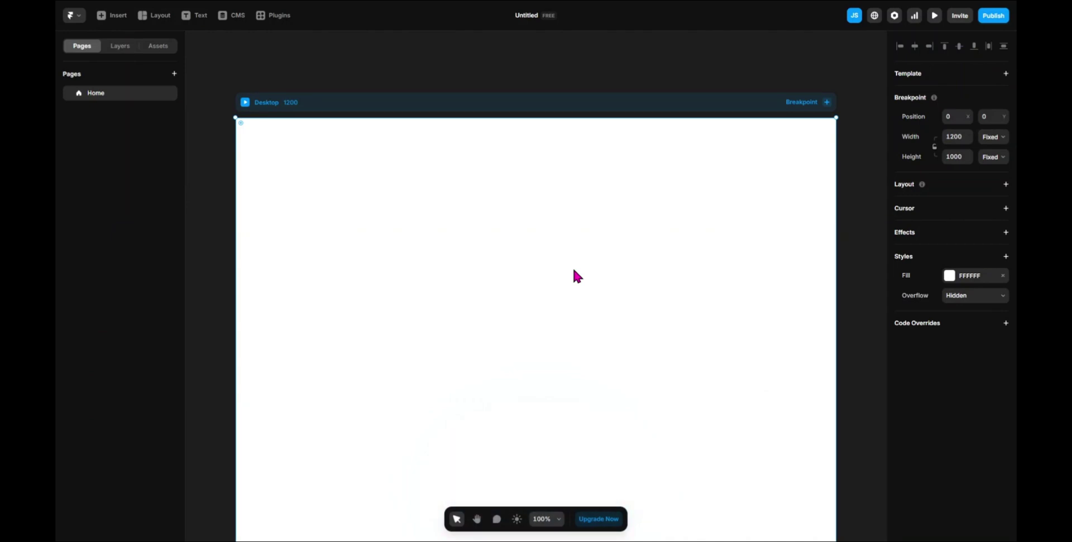
click(289, 104)
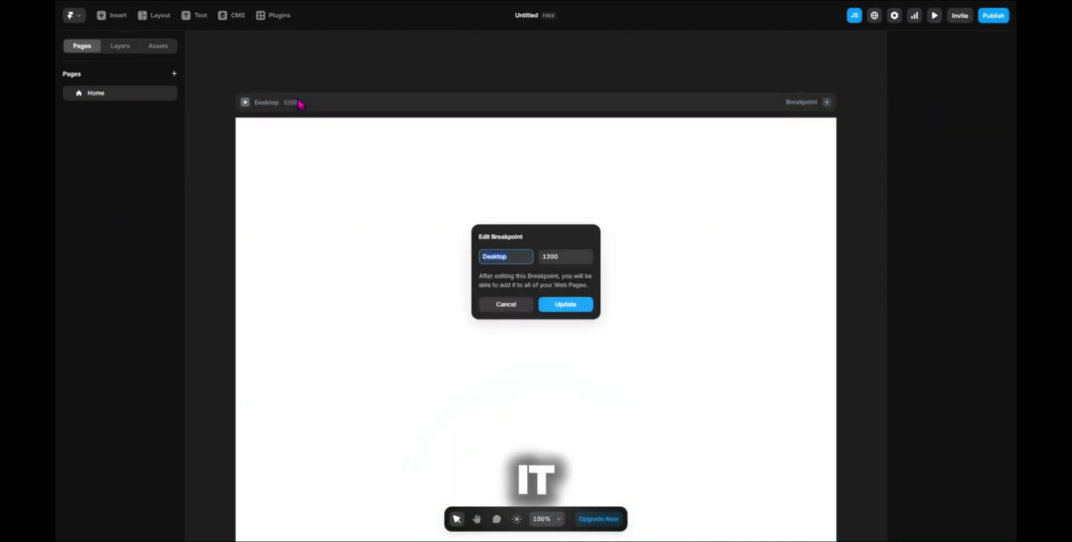
key(Tab)
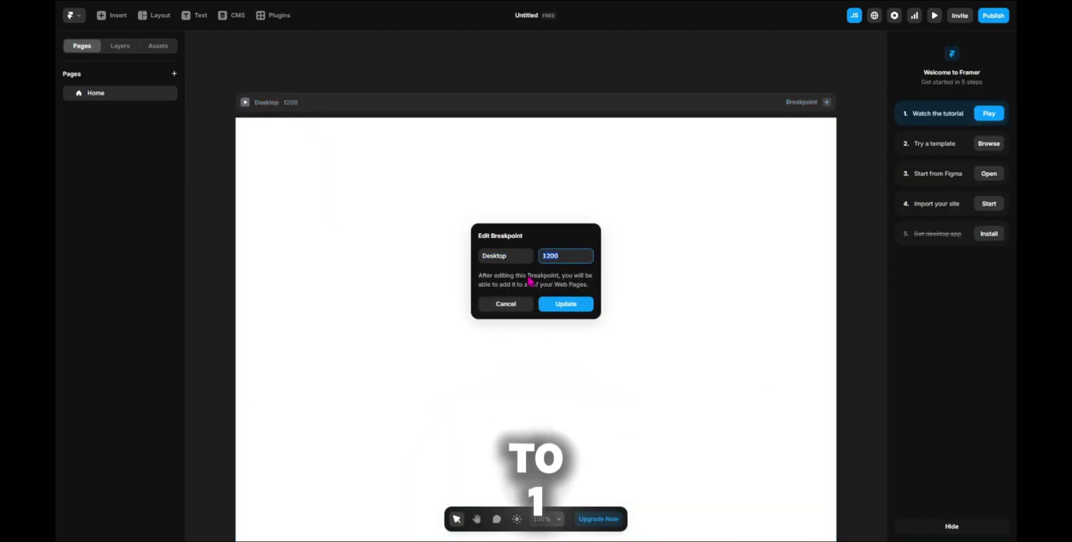
click(569, 305)
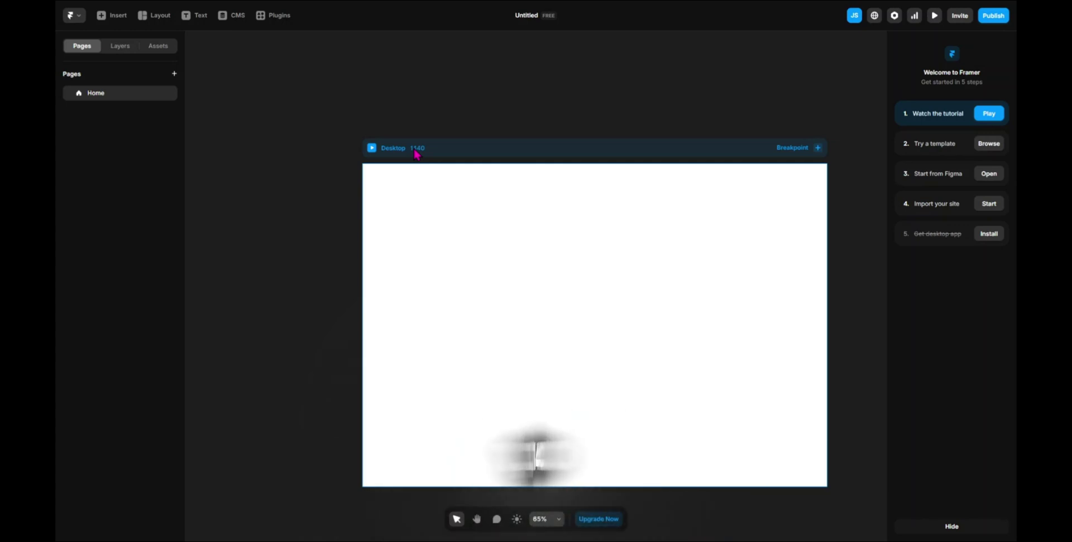
- Paste the copied Green Landing Page frame into the empty Desktop breakpoint
click(462, 191)
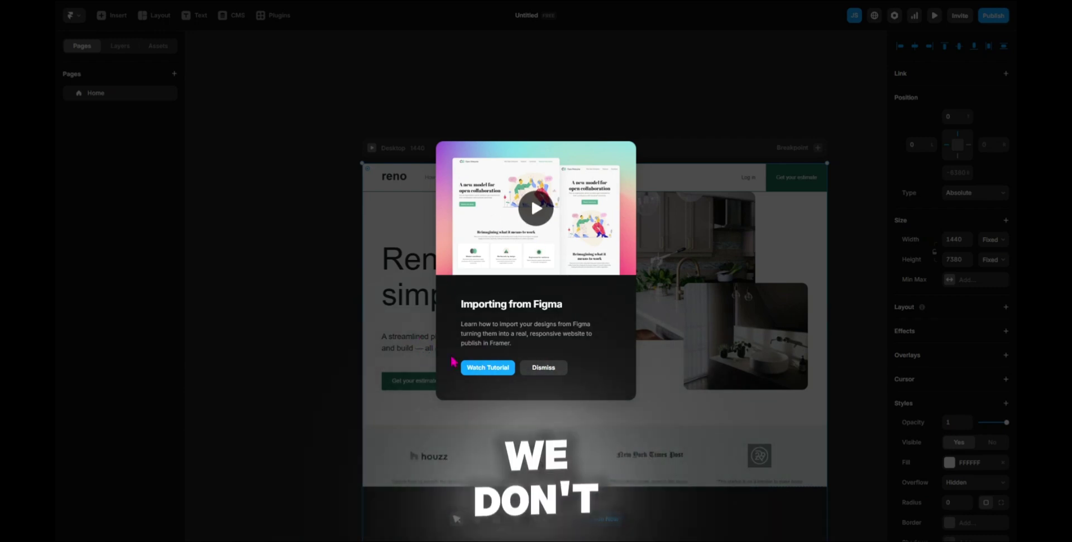
- Dismiss the Importing from Figma tip and view the pasted landing page on the canvas
click(536, 370)
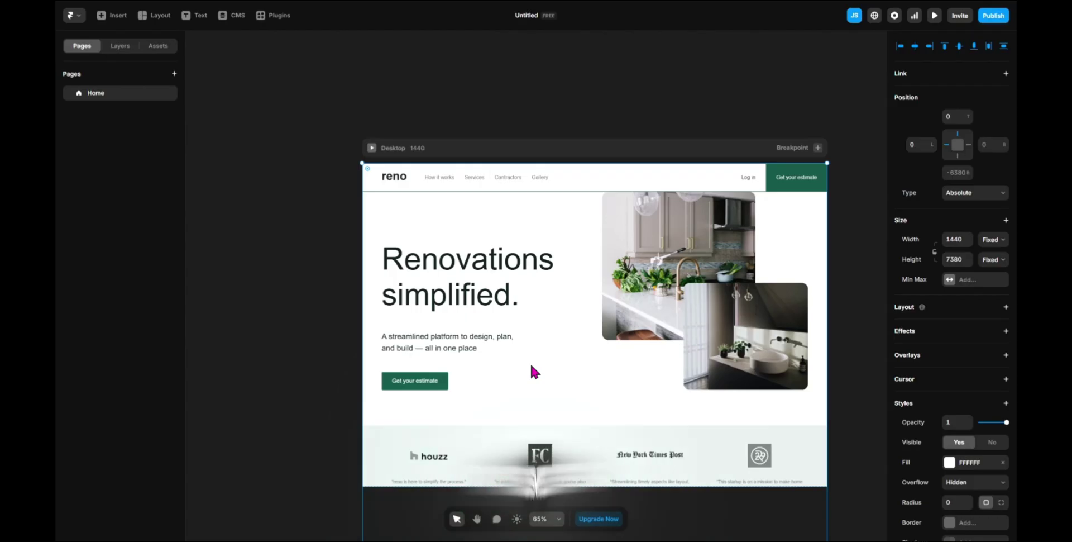
scroll(575, 313, down, 5)
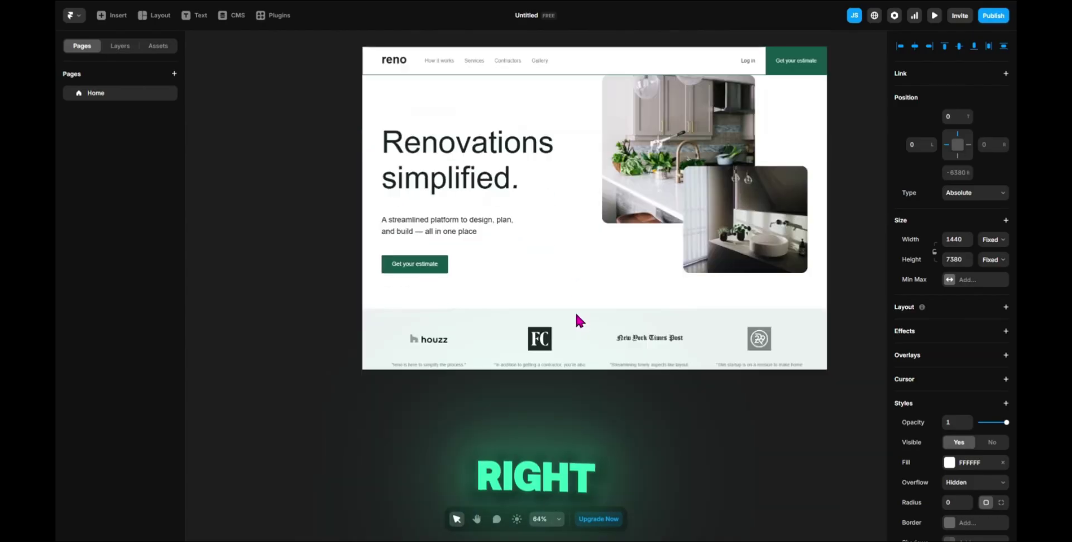
scroll(575, 310, up, 3)
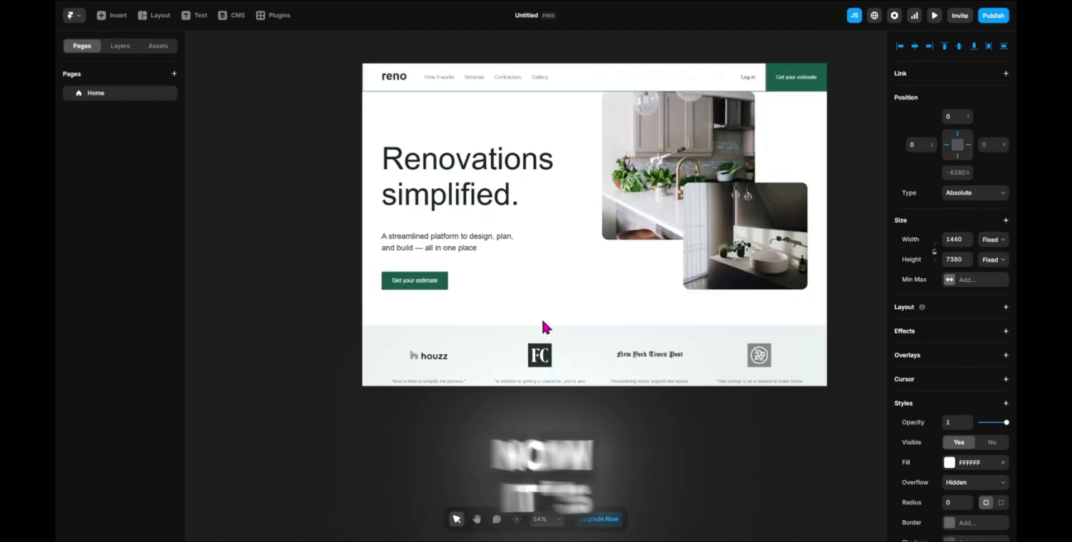
- Extend the Desktop breakpoint's height downward until the whole landing page fits, including the footer
click(484, 119)
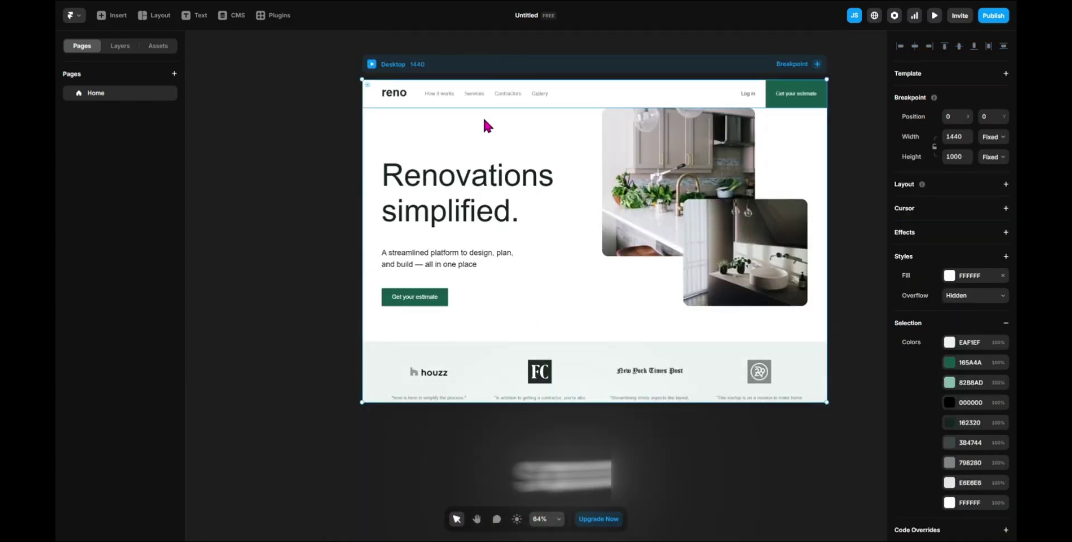
drag(554, 401, 508, 316)
click(718, 335)
scroll(720, 329, down, 5)
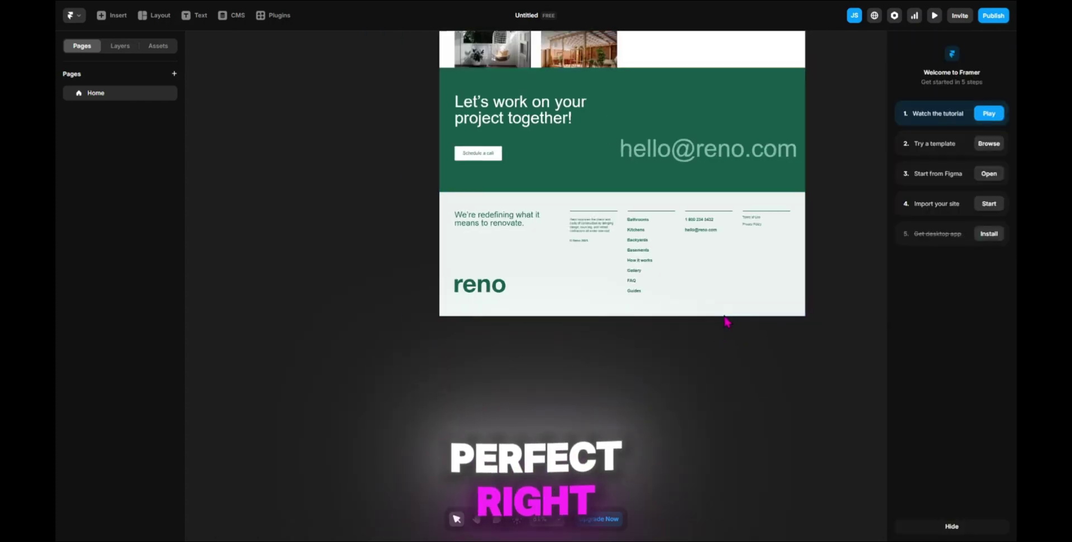
scroll(729, 307, up, 4)
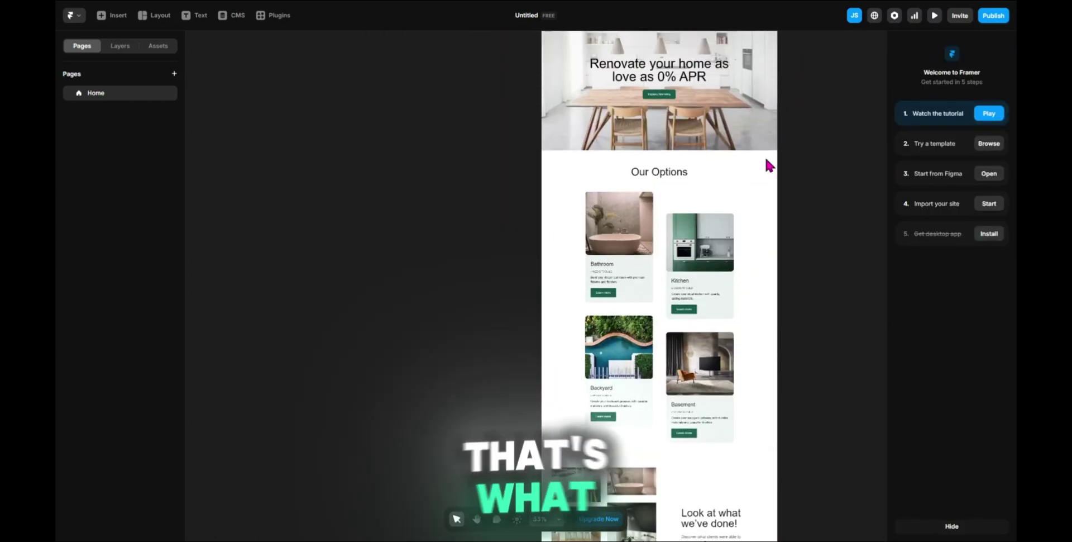
- Preview the page at the desktop size and scroll through it down to the Our Options section
click(934, 15)
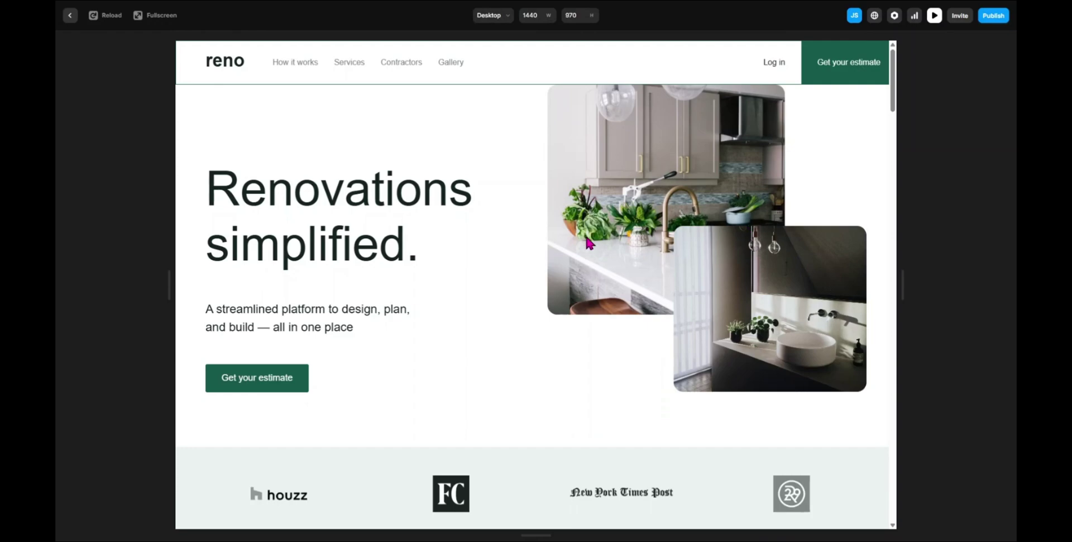
scroll(592, 242, down, 15)
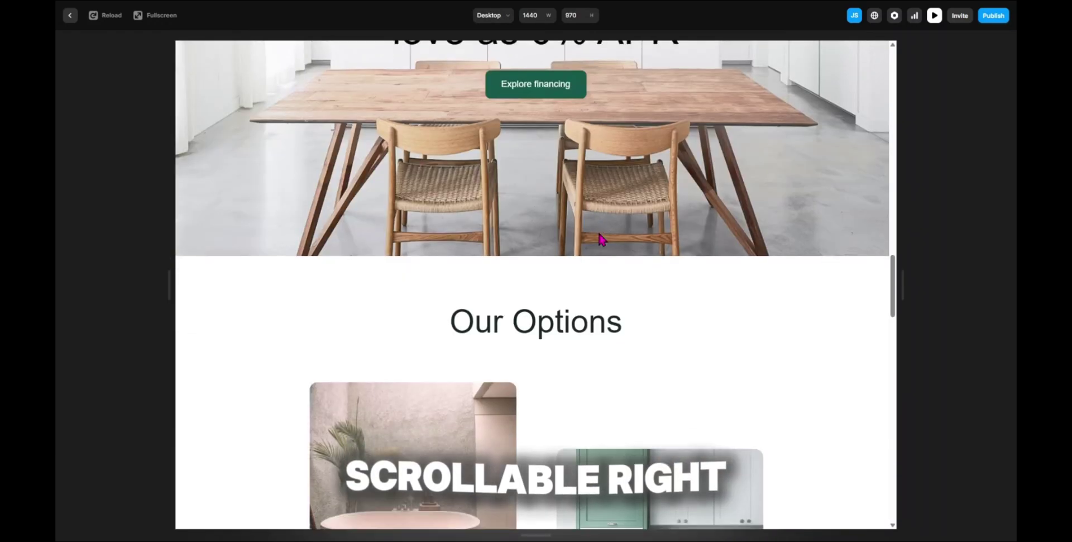
scroll(605, 240, down, 3)
- Narrow the preview slightly to test the layout, set its width back to 1440 and leave the preview
drag(903, 273, 890, 225)
scroll(824, 211, up, 10)
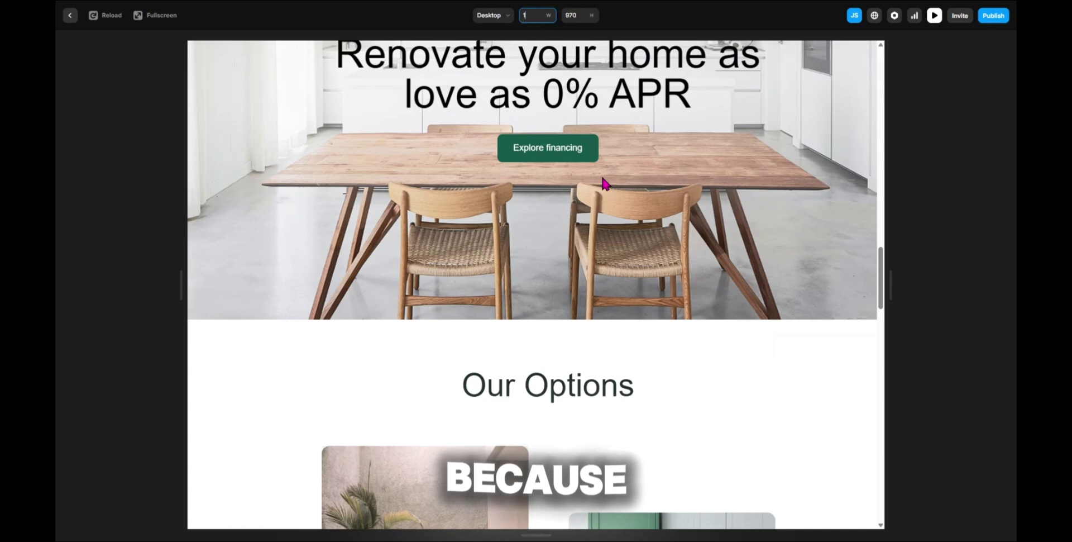
text(440)
key(Return)
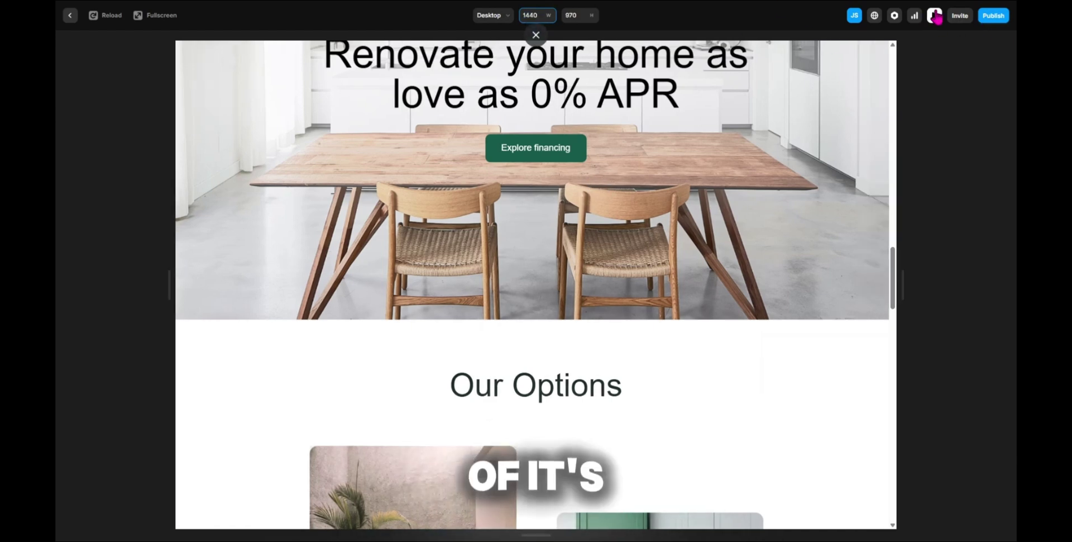
click(934, 15)
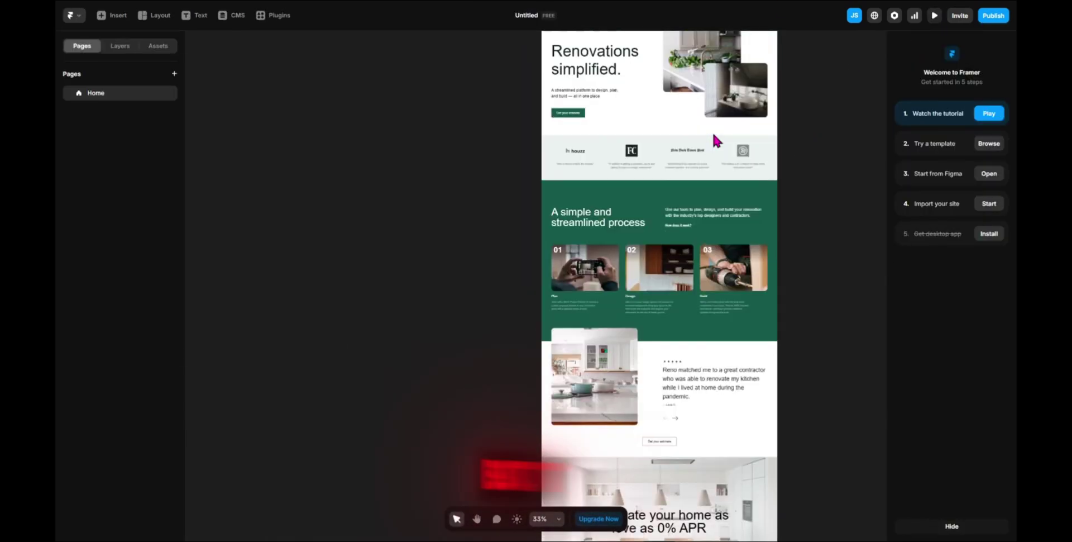
- Select the header bar and pin its right edge to the Desktop breakpoint at offset 0
click(735, 199)
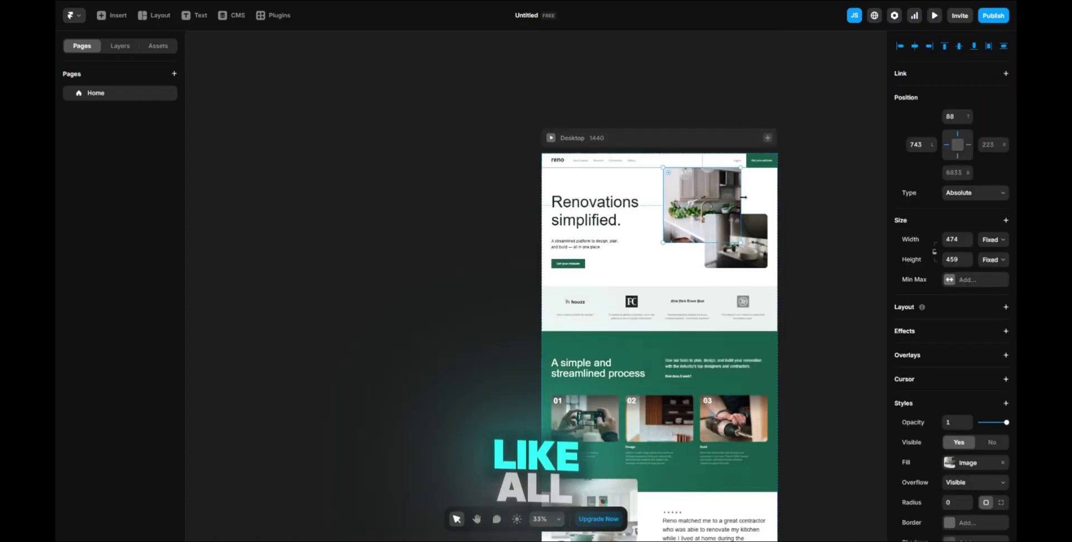
click(772, 161)
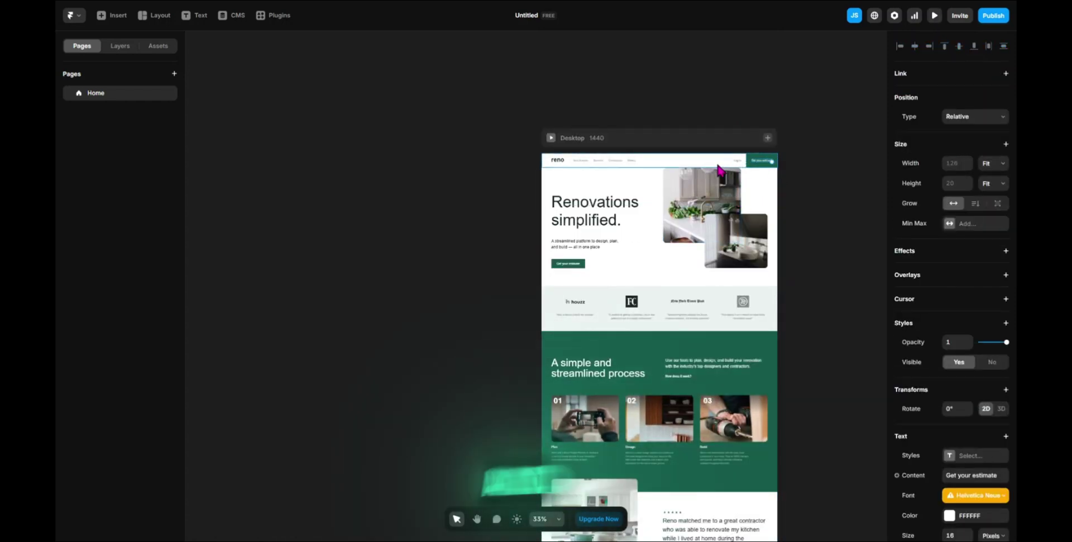
click(774, 162)
click(966, 193)
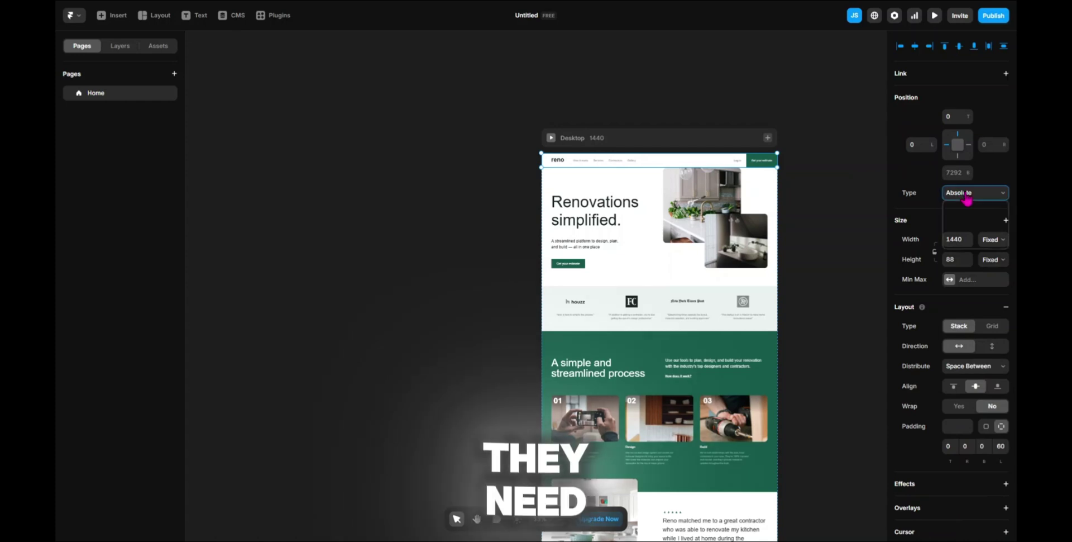
click(991, 168)
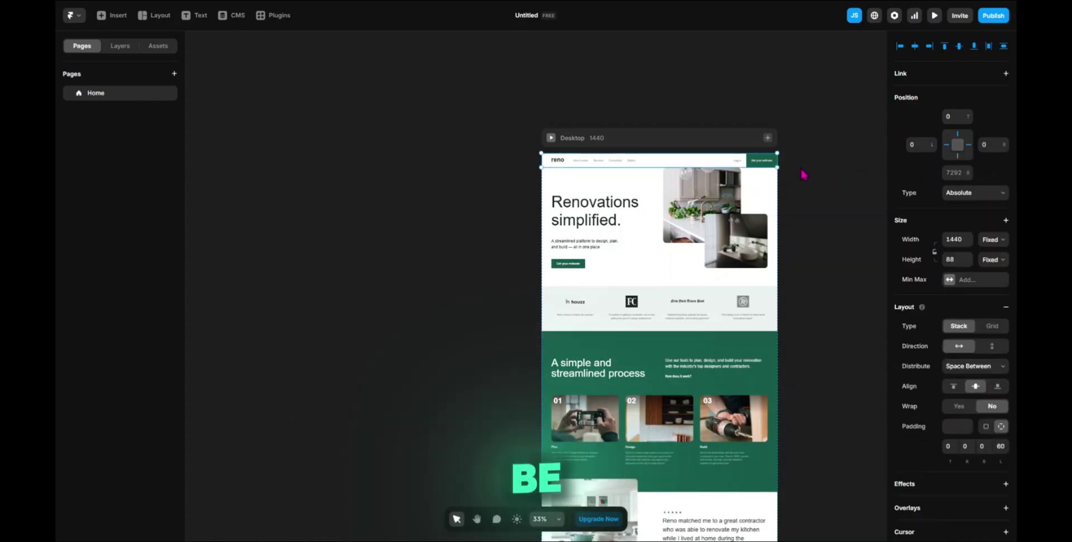
- Preview the page and widen it to about 1454 px to check how the header bar follows
click(935, 16)
drag(904, 282, 910, 248)
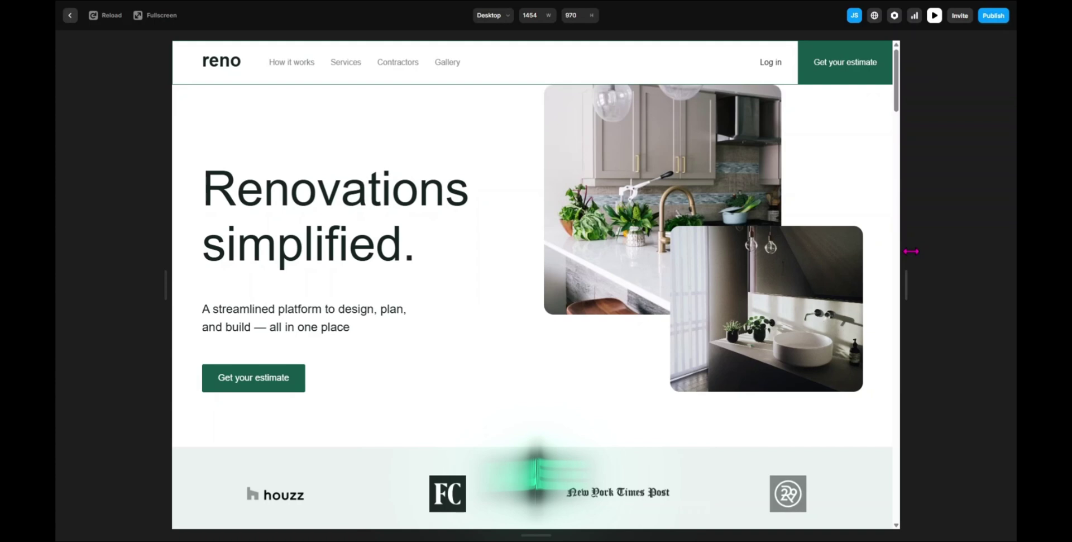
click(934, 16)
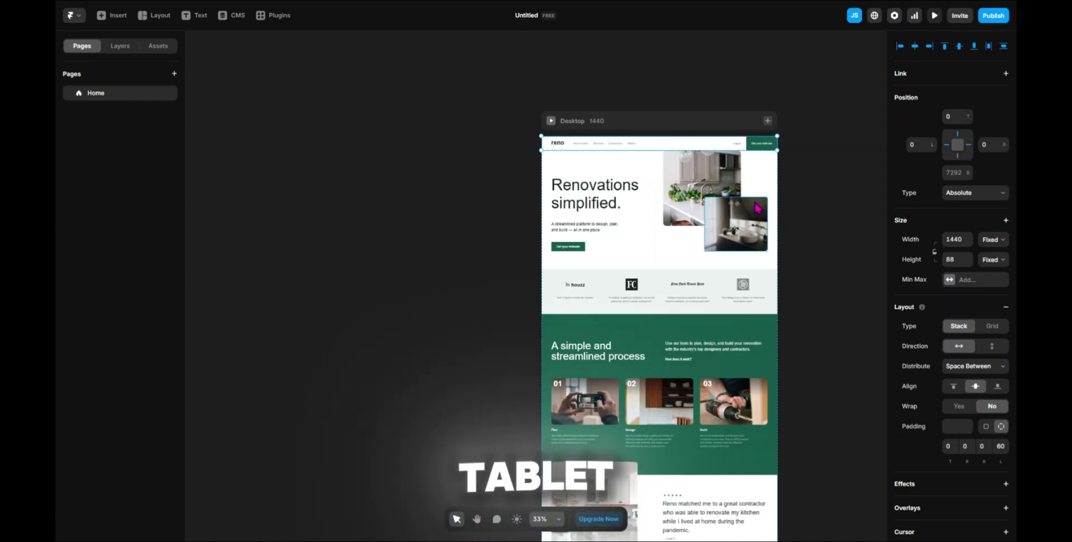
- Set the header bar's width and height sizing to Relative
click(998, 239)
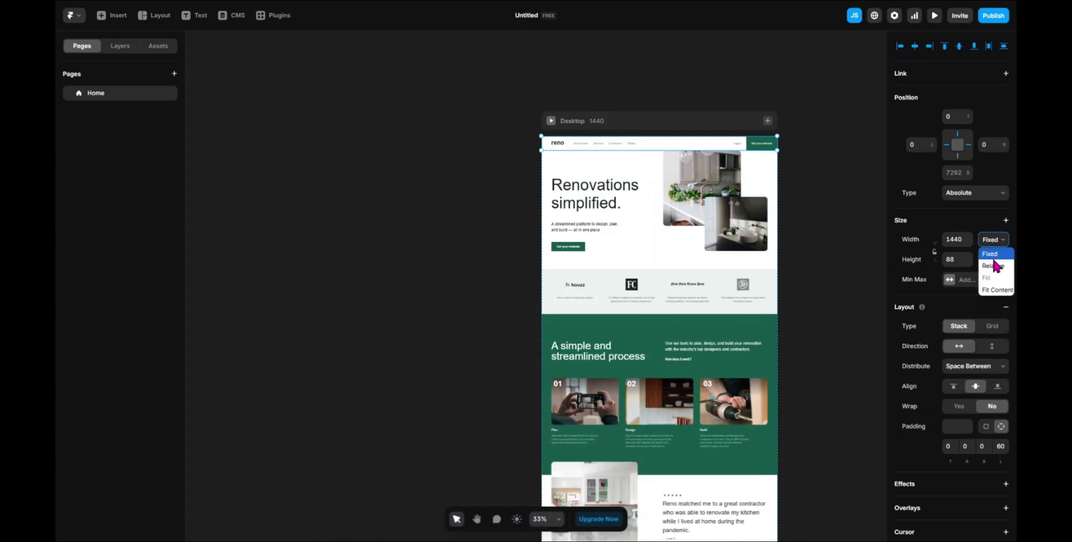
click(993, 269)
click(996, 260)
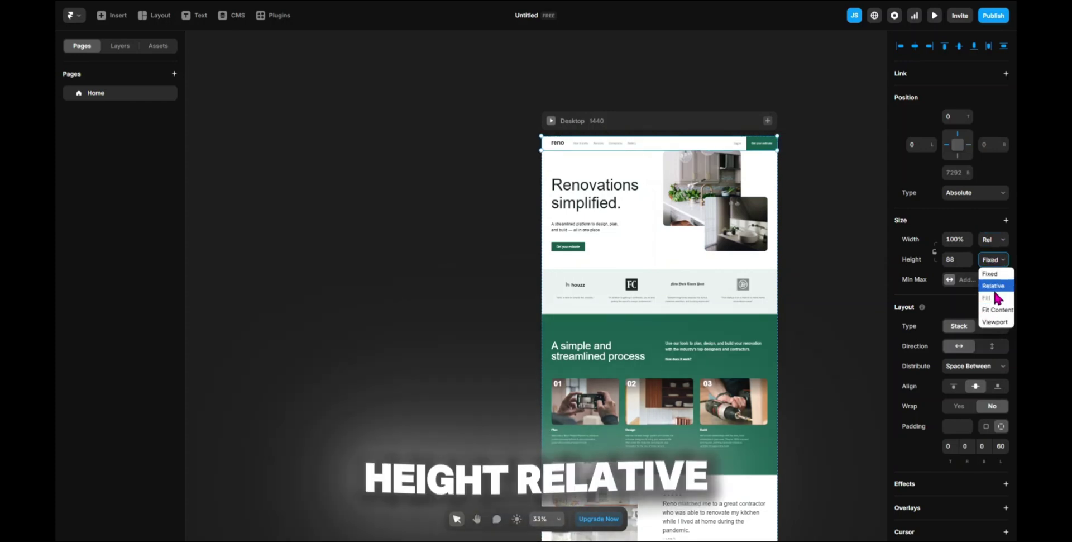
click(995, 285)
- Preview the page and narrow it to about 1398 px to check the relatively sized header bar
click(934, 15)
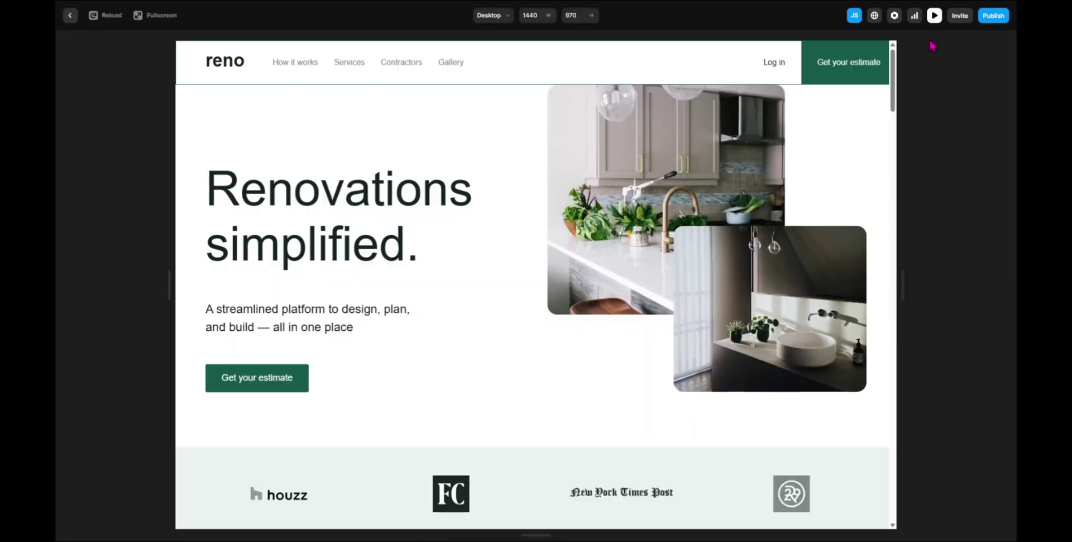
mouse_move(906, 285)
mouse_down()
mouse_move(849, 282)
mouse_move(895, 285)
mouse_up()
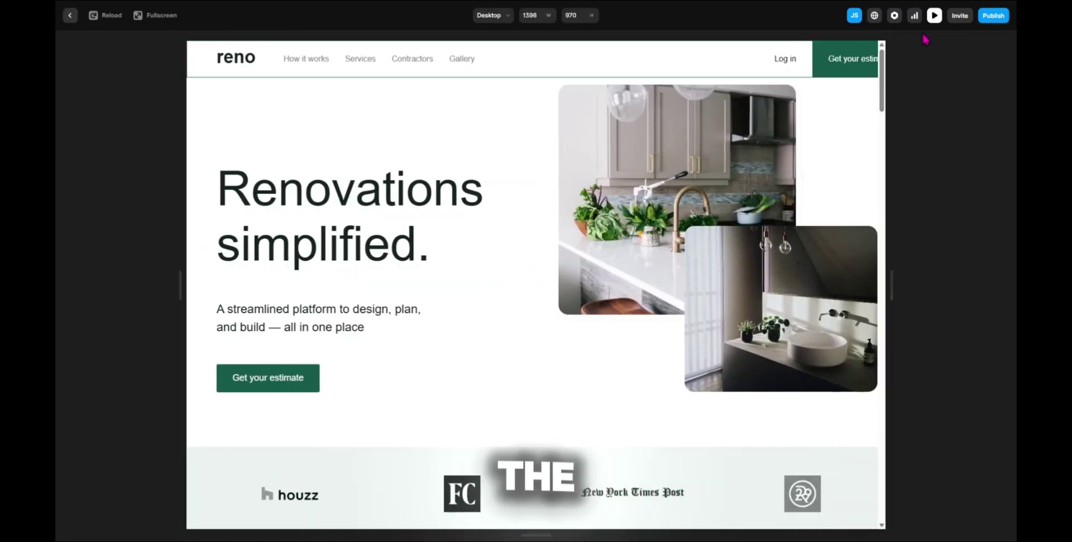
click(932, 18)
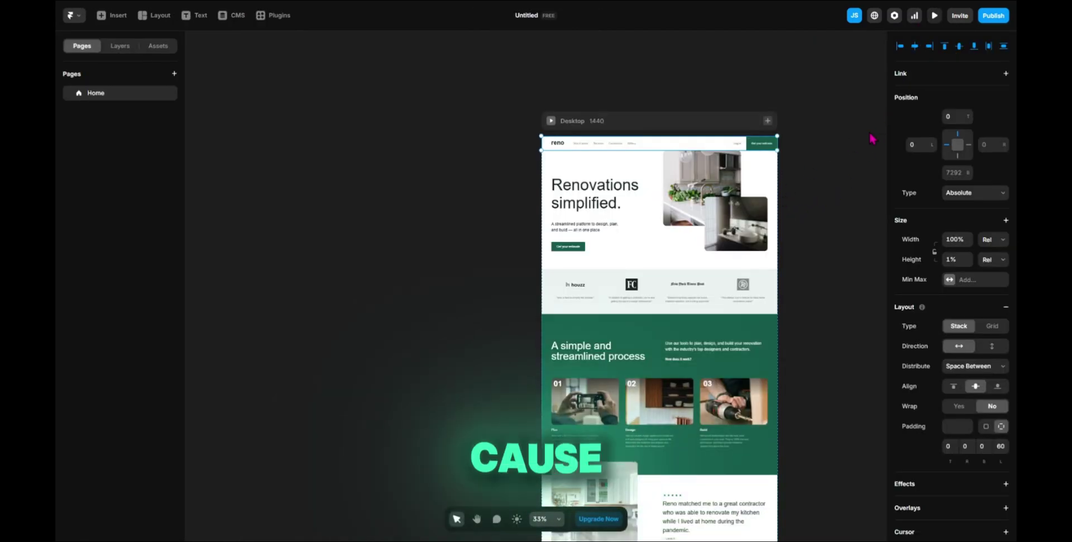
- Pin the header bar's right edge again and return the bar to a fixed size of 1440 by 88
click(970, 145)
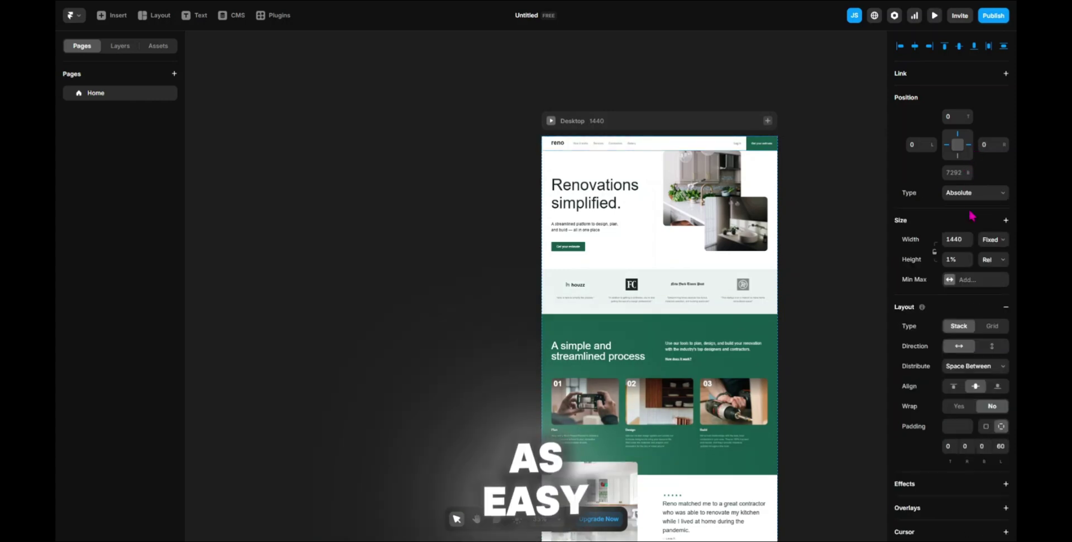
click(959, 156)
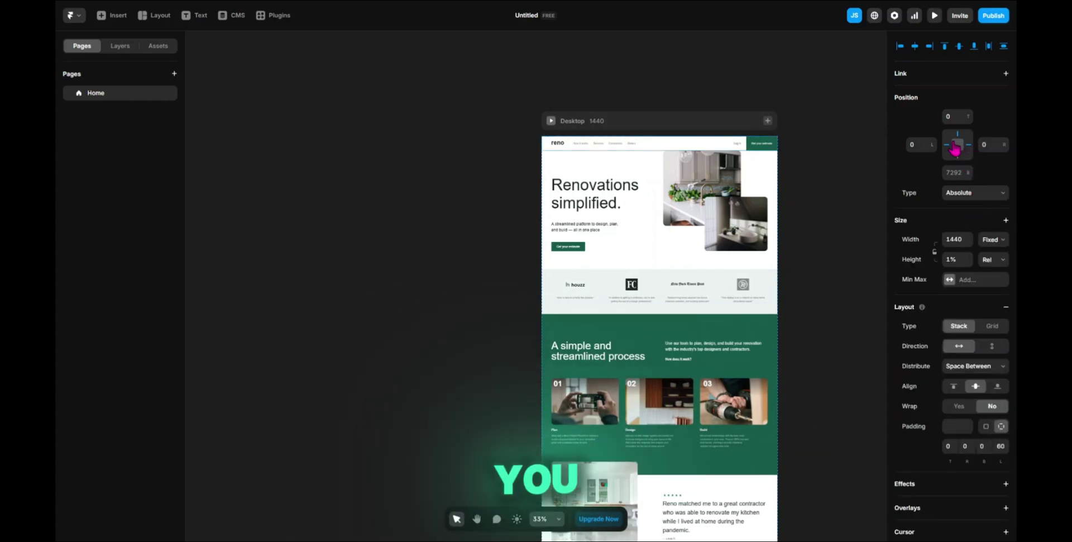
click(962, 193)
click(961, 206)
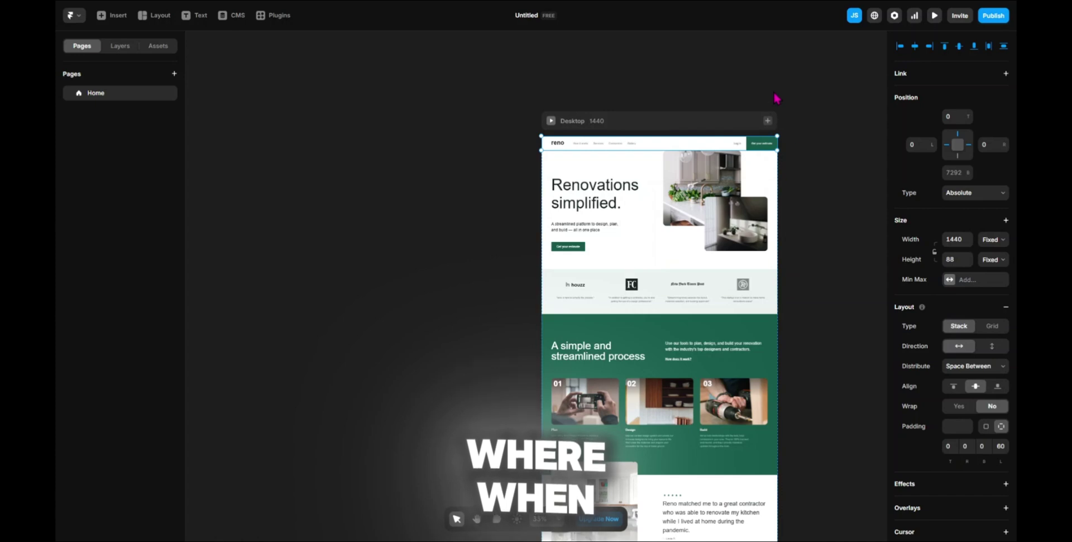
- Preview the page, narrow it to about 928 px to check the smaller layout, and return to the canvas
click(934, 17)
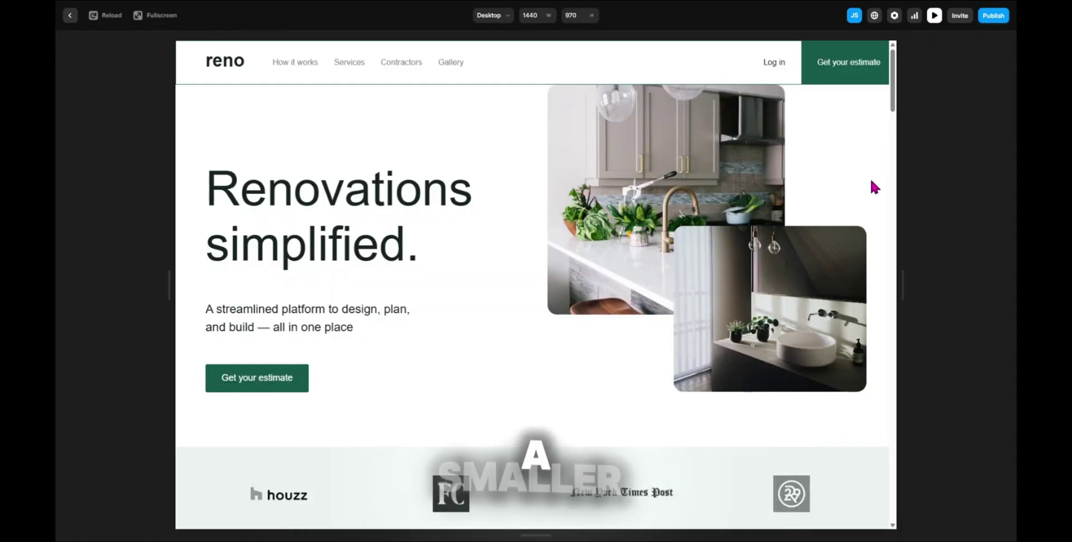
drag(905, 278, 773, 240)
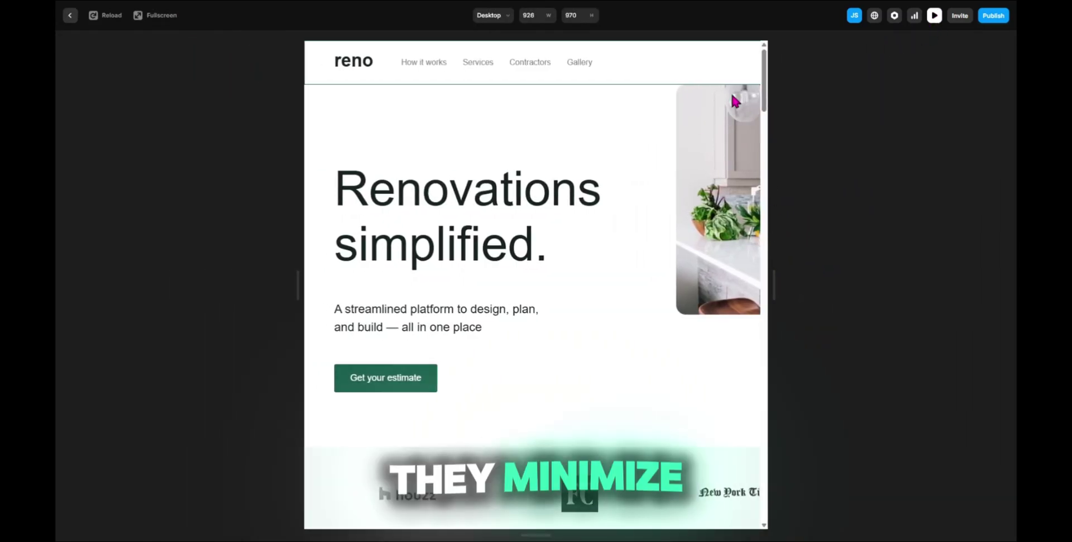
drag(780, 289, 910, 287)
click(934, 15)
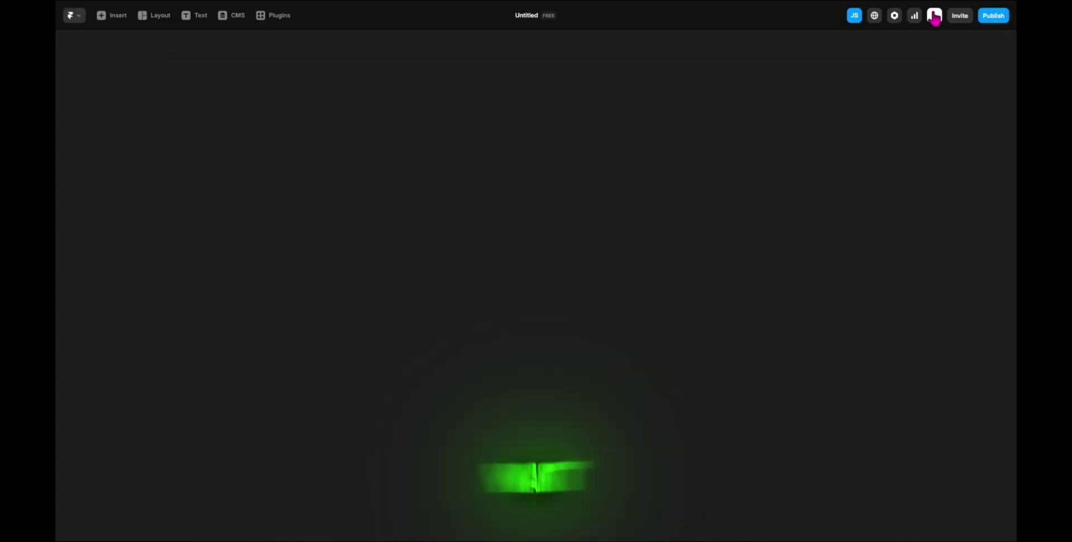
scroll(703, 223, down, 10)
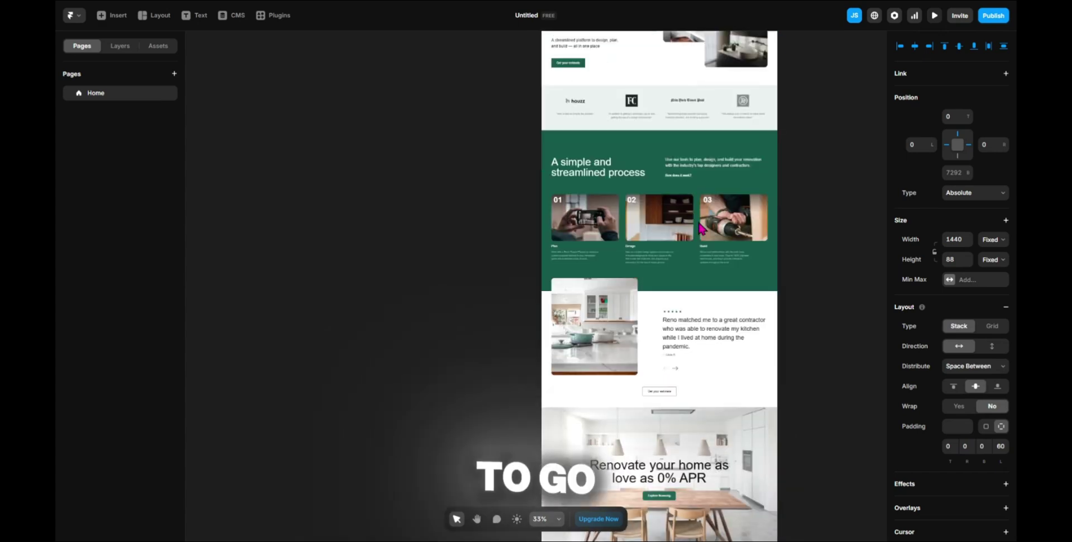
scroll(691, 222, down, 5)
scroll(689, 221, up, 12)
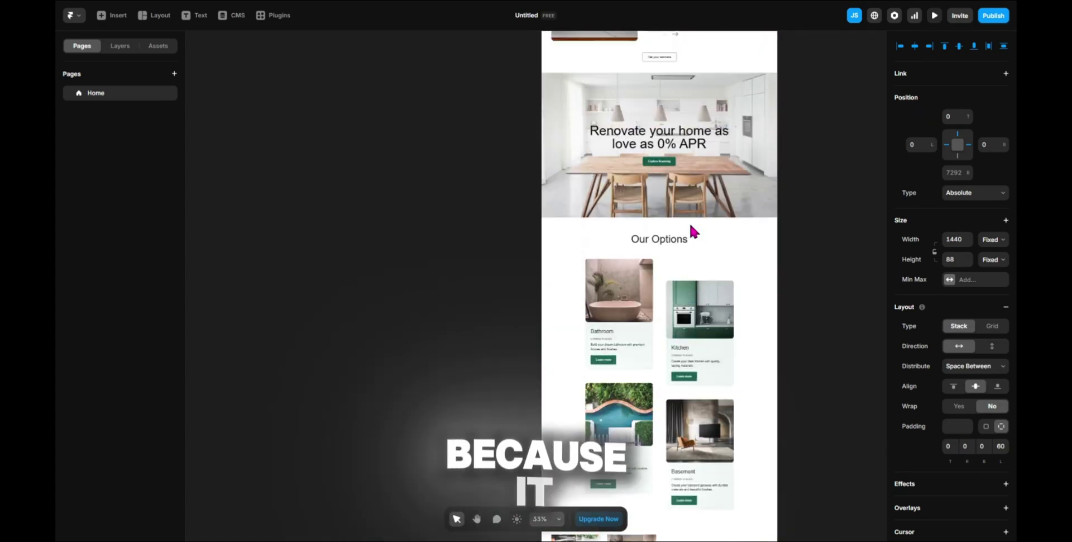
scroll(686, 223, up, 4)
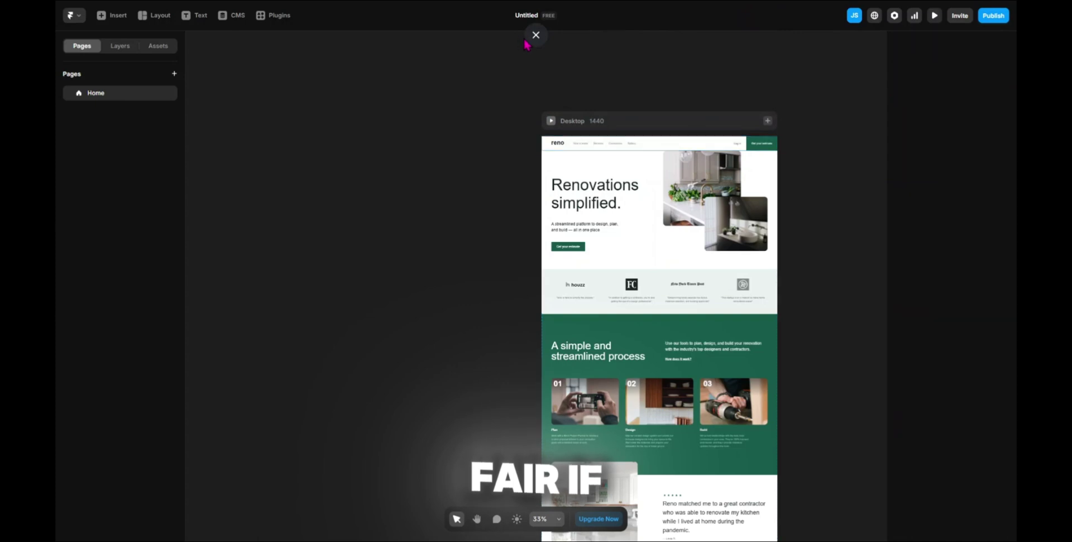
- Switch to the Wix Studio My Site 7 page, preview it and narrow the preview to about 1380 px to compare its scaling
click(535, 35)
click(477, 10)
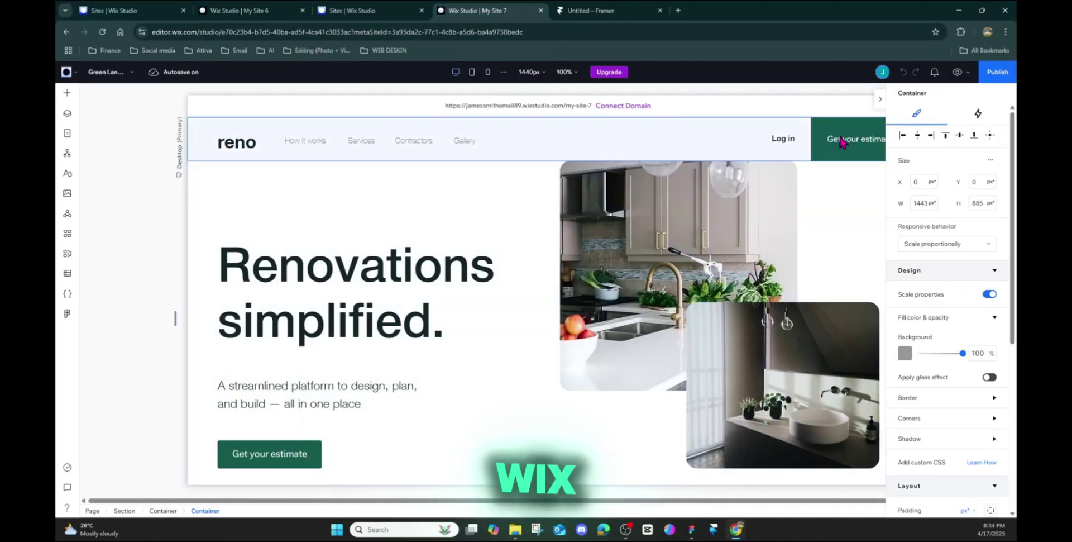
click(957, 71)
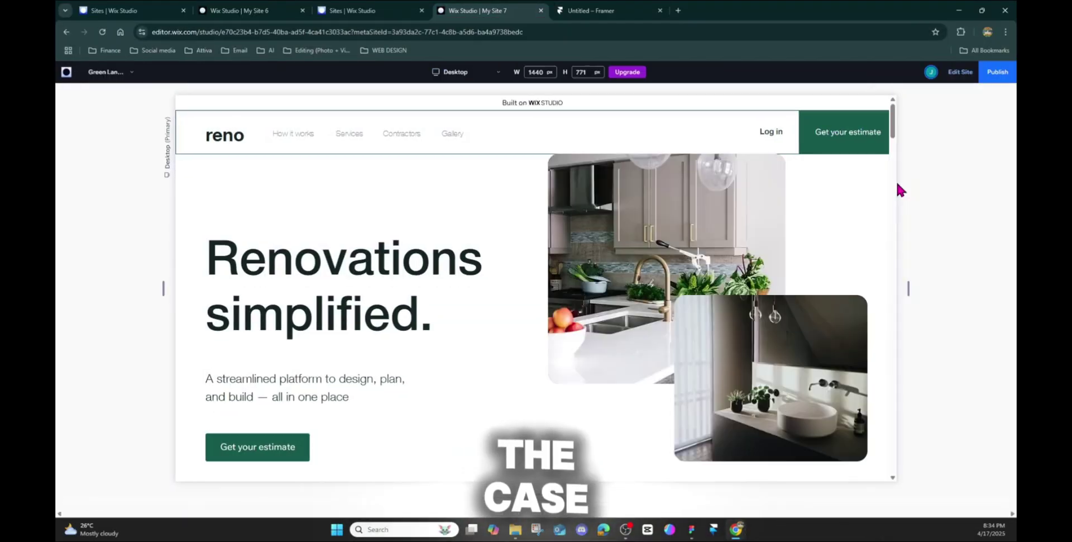
drag(908, 287, 909, 232)
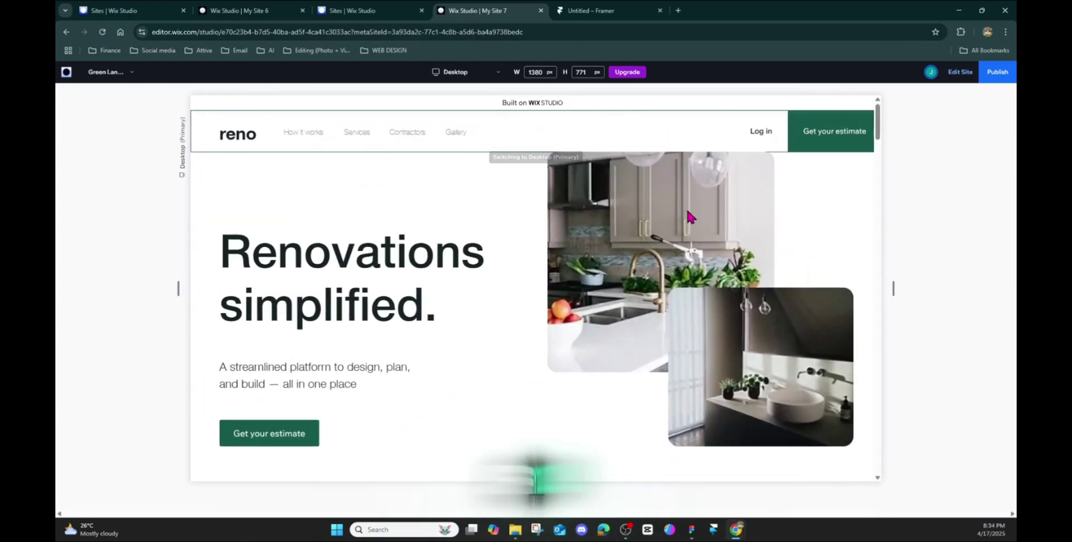
scroll(623, 89, down, 3)
scroll(529, 254, up, 3)
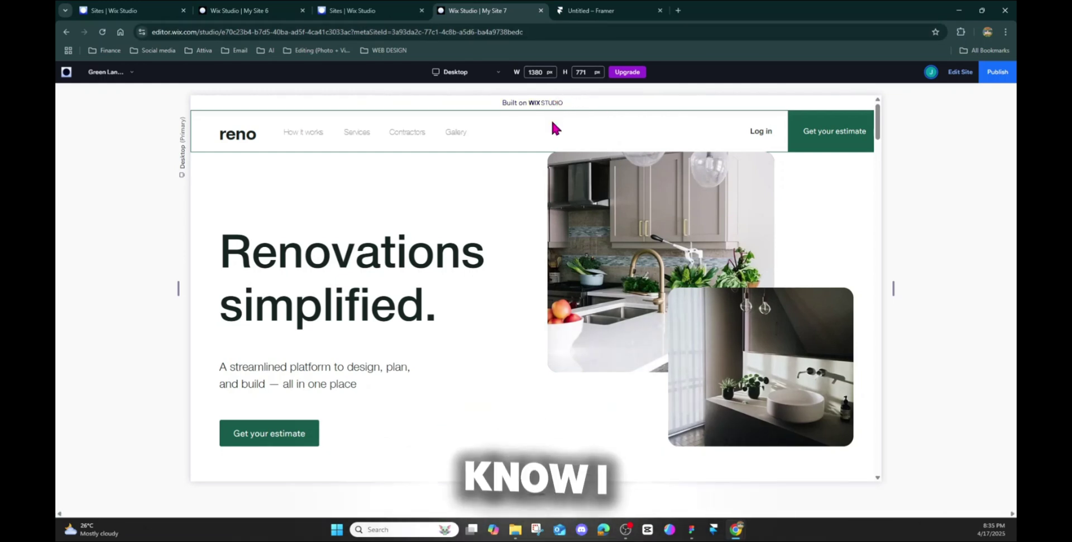
- Switch to the Framer project and add a Tablet breakpoint 810 wide beside the desktop page
click(582, 9)
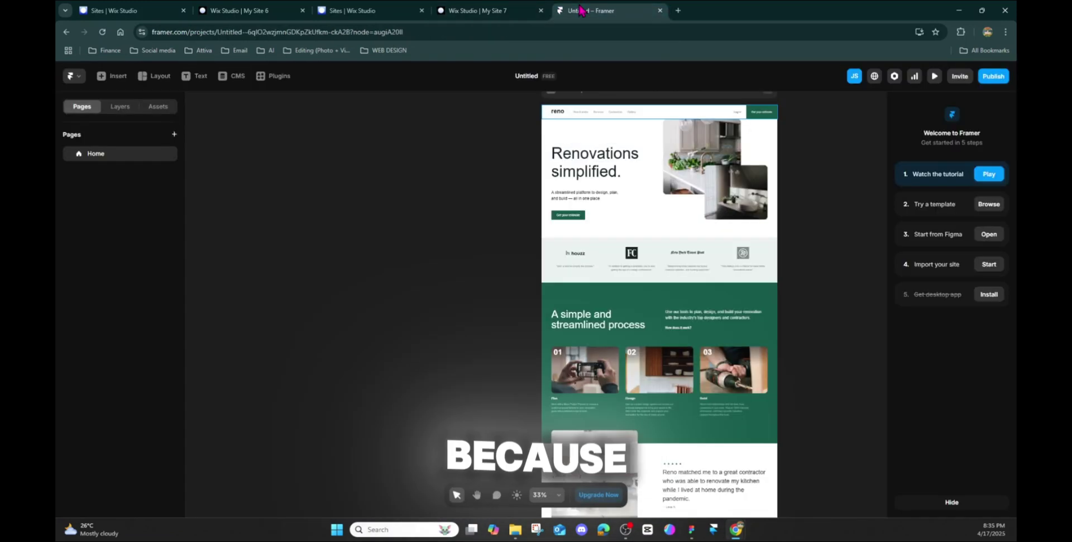
scroll(688, 179, down, 2)
scroll(681, 162, right, 3)
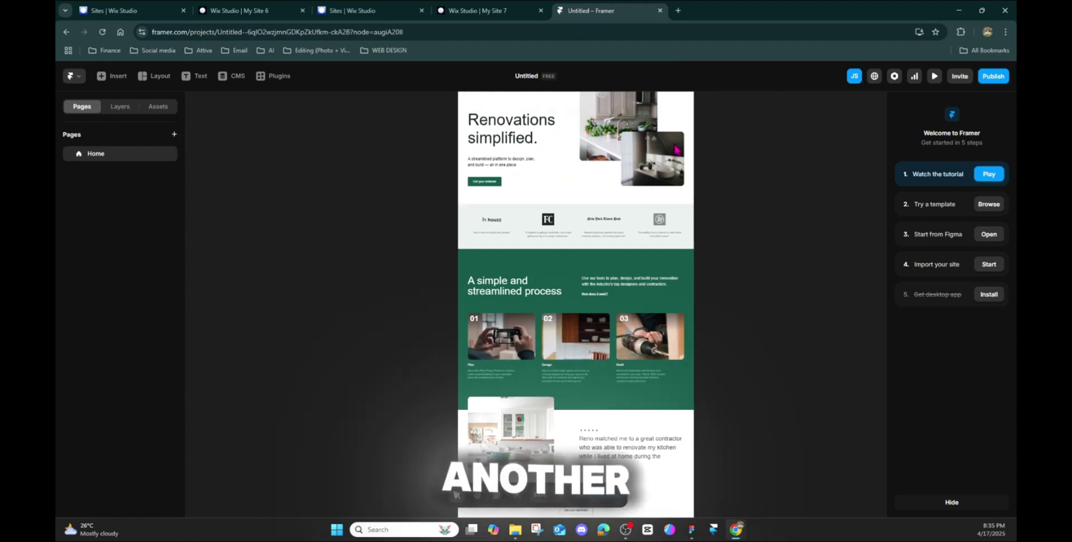
scroll(674, 148, up, 2)
scroll(674, 148, left, 2)
scroll(675, 148, up, 2)
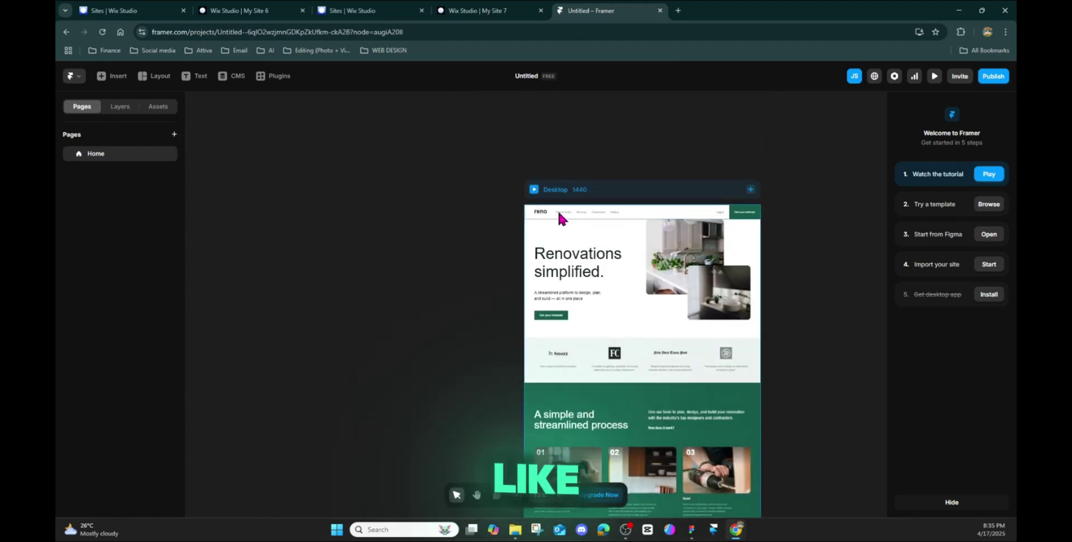
click(750, 188)
click(762, 215)
scroll(773, 218, left, 2)
scroll(663, 199, up, 3)
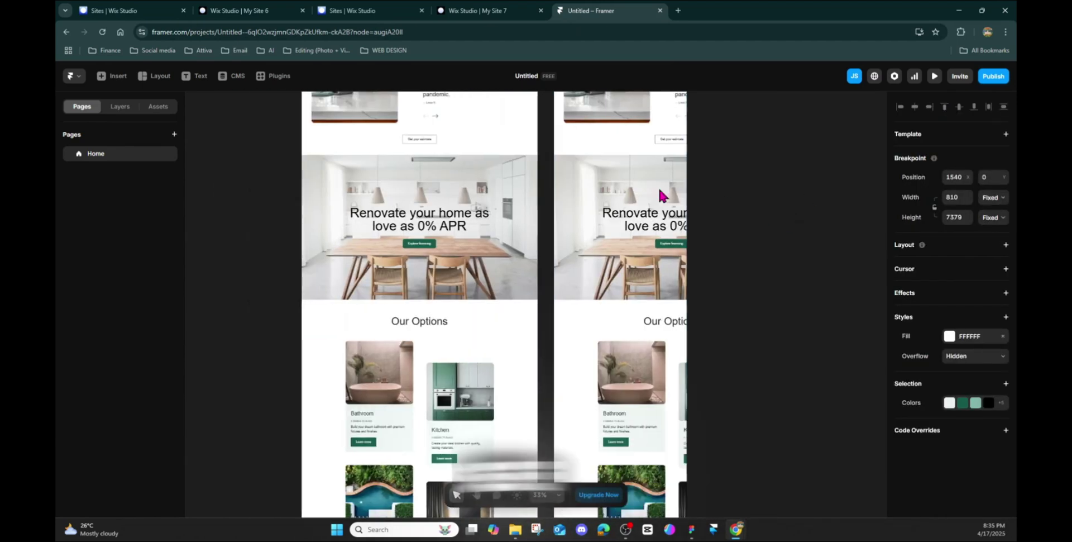
scroll(660, 197, up, 5)
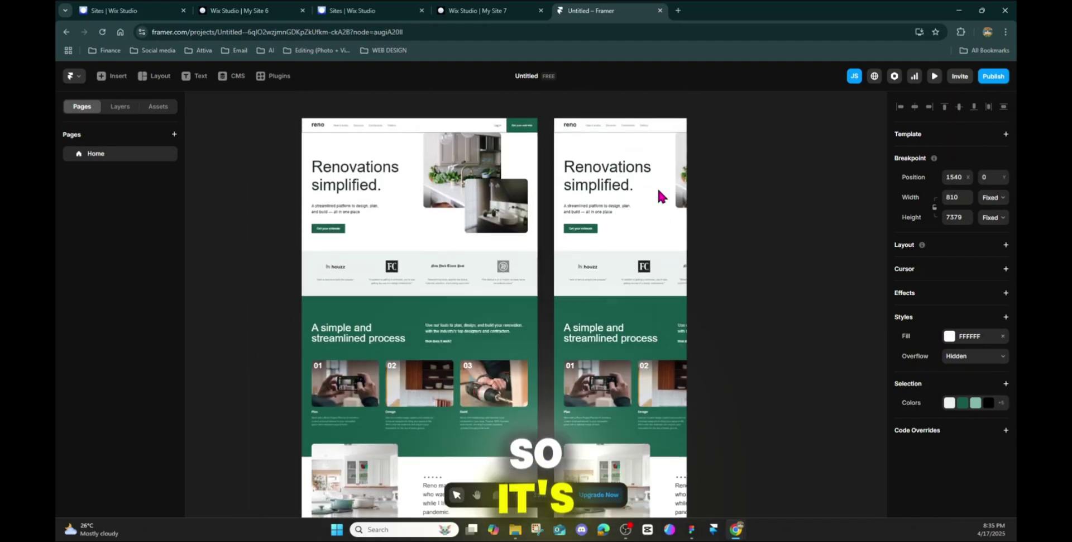
- Add a Phone breakpoint 390 wide next to the Tablet breakpoint
click(677, 187)
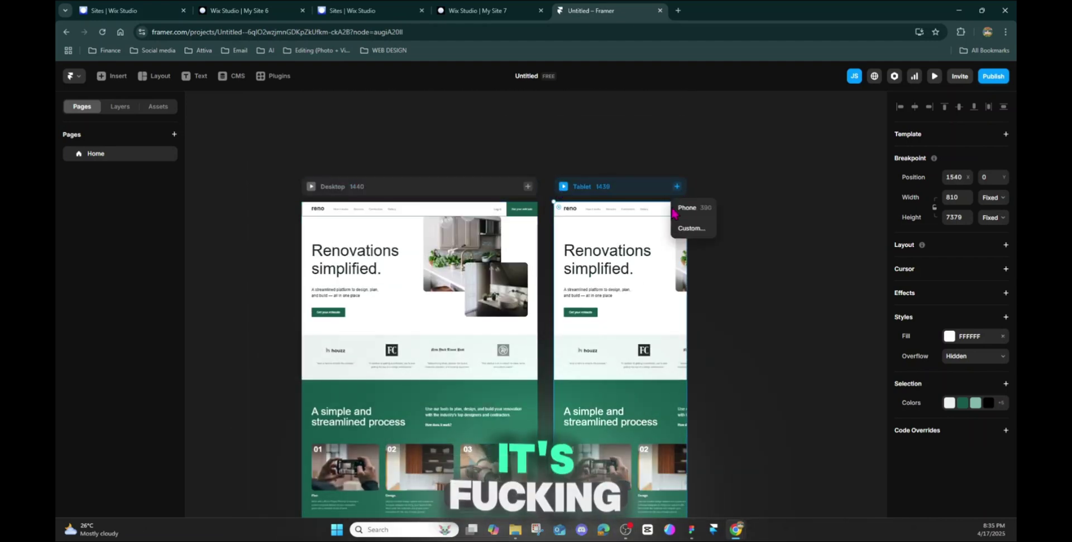
click(692, 206)
scroll(611, 217, up, 6)
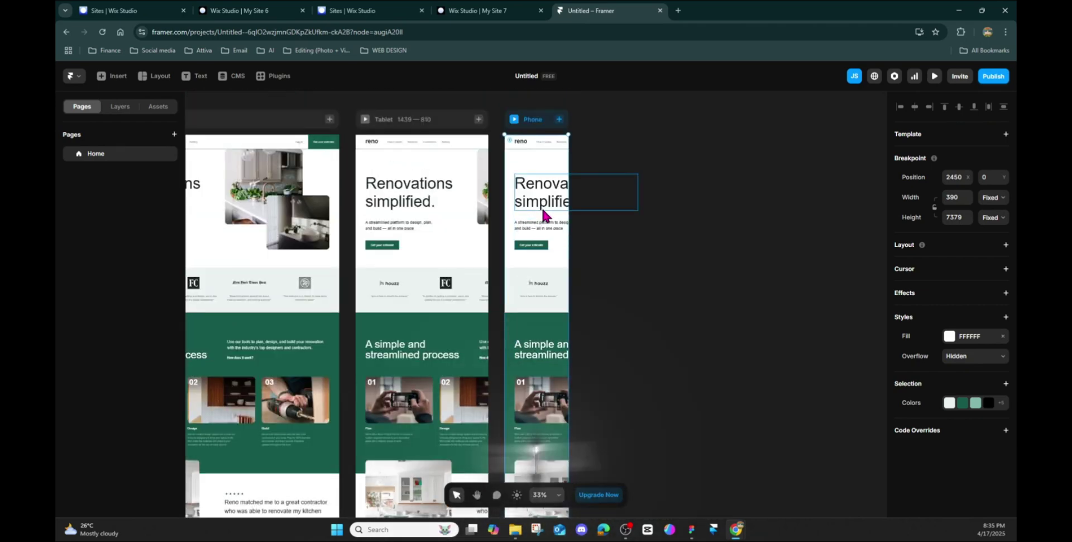
- Narrow the "Renovations simplified." headline in the Phone breakpoint to about 312 wide and set its text size to 48 pixels
click(553, 201)
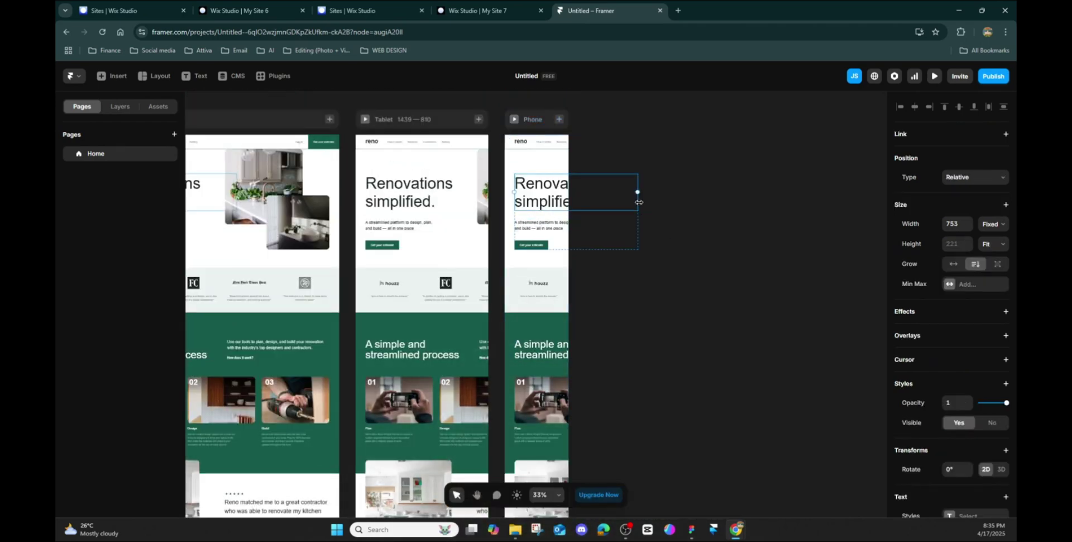
drag(639, 201, 565, 201)
double_click(546, 202)
click(548, 226)
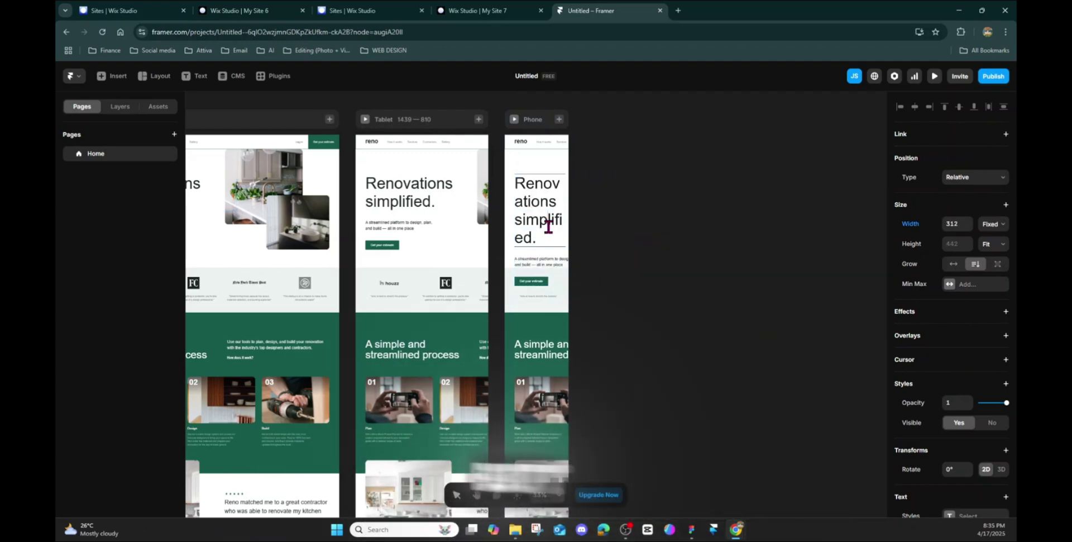
key(ctrl+a)
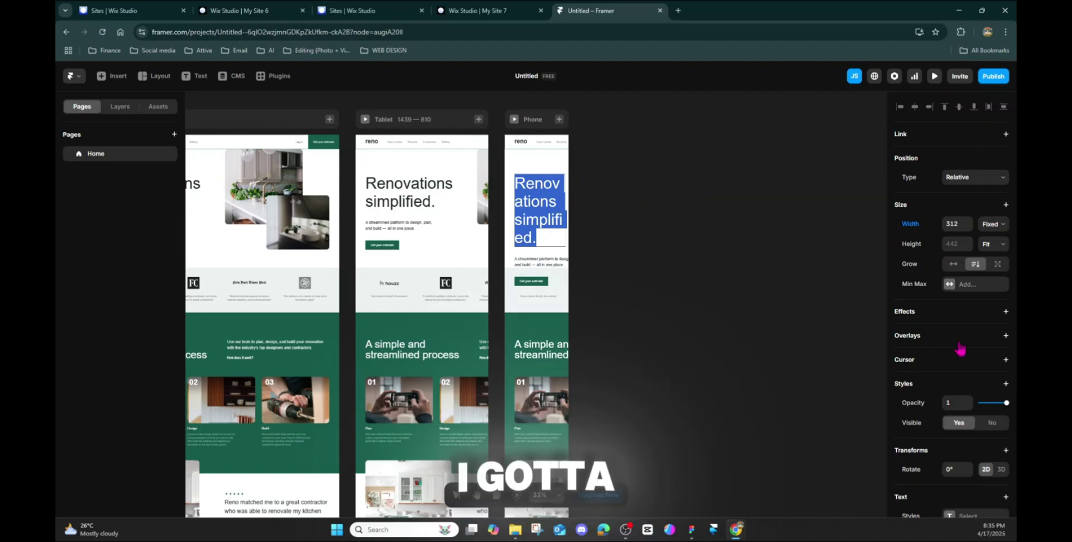
scroll(960, 348, down, 5)
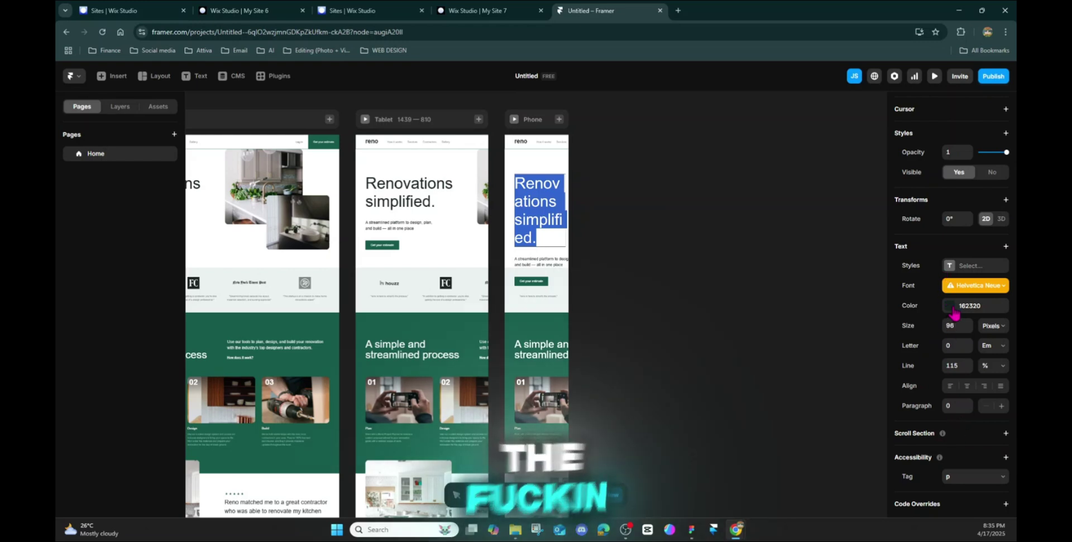
click(963, 326)
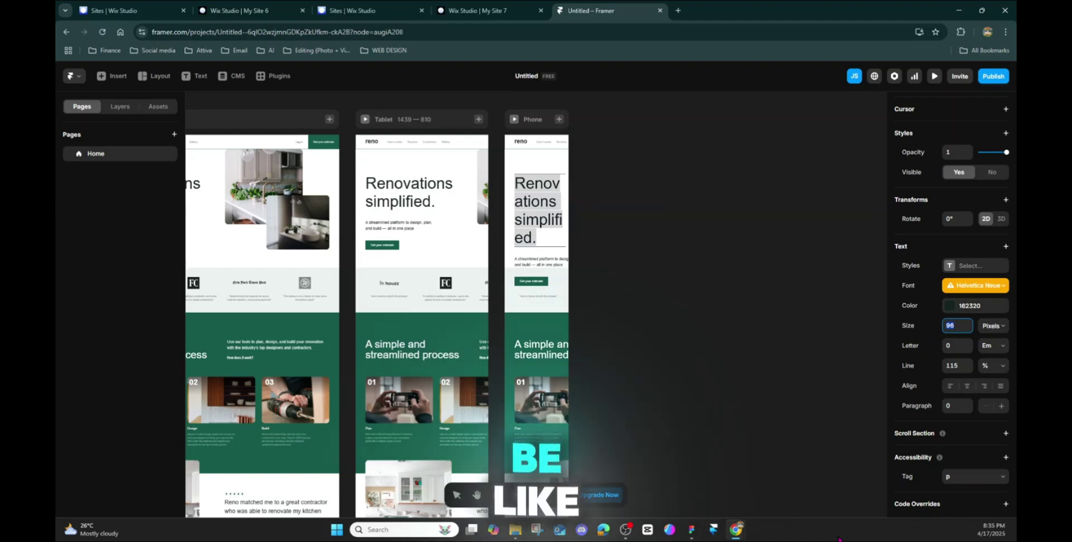
text(48)
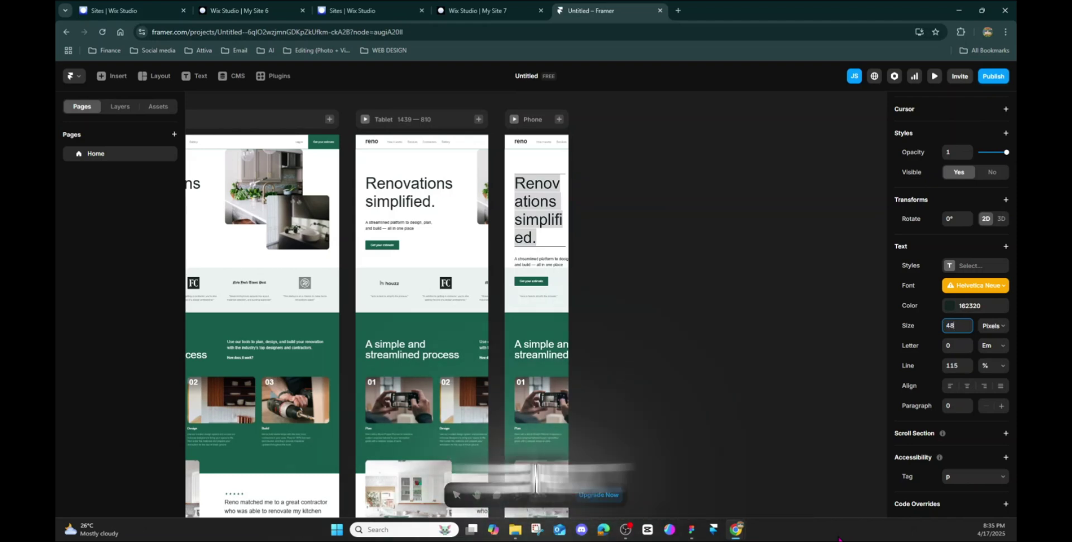
key(Return)
- Check the three breakpoints on the canvas, preview the Phone layout, try narrowing the preview, and return to the canvas
scroll(519, 241, up, 5)
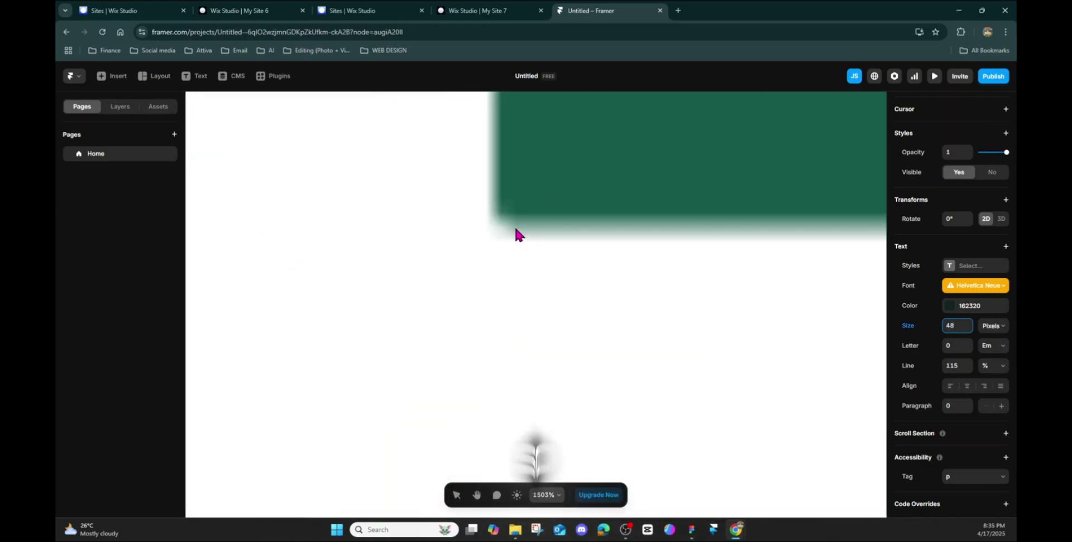
scroll(529, 229, down, 1)
scroll(539, 230, down, 8)
scroll(550, 238, up, 5)
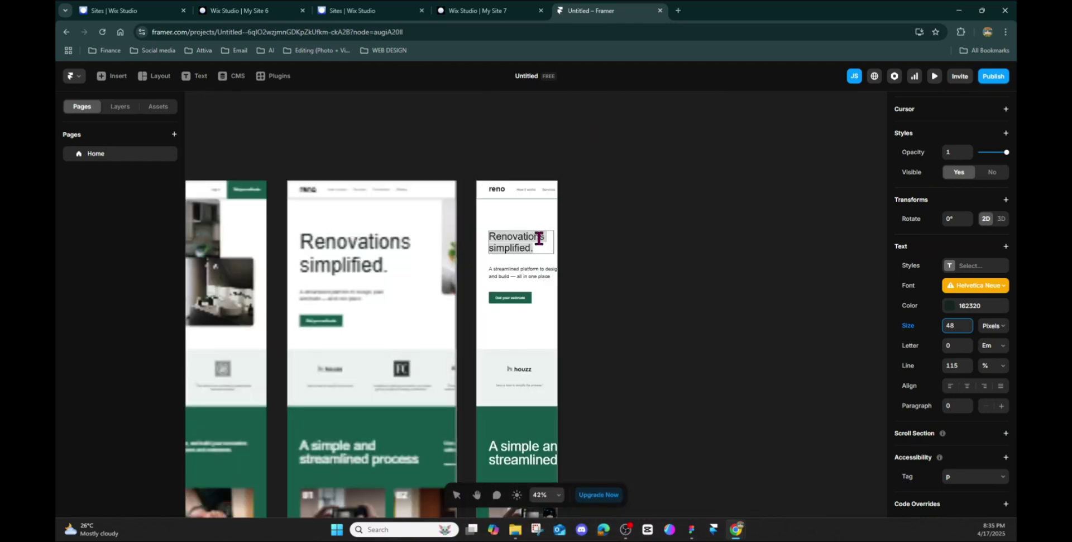
scroll(519, 279, left, 5)
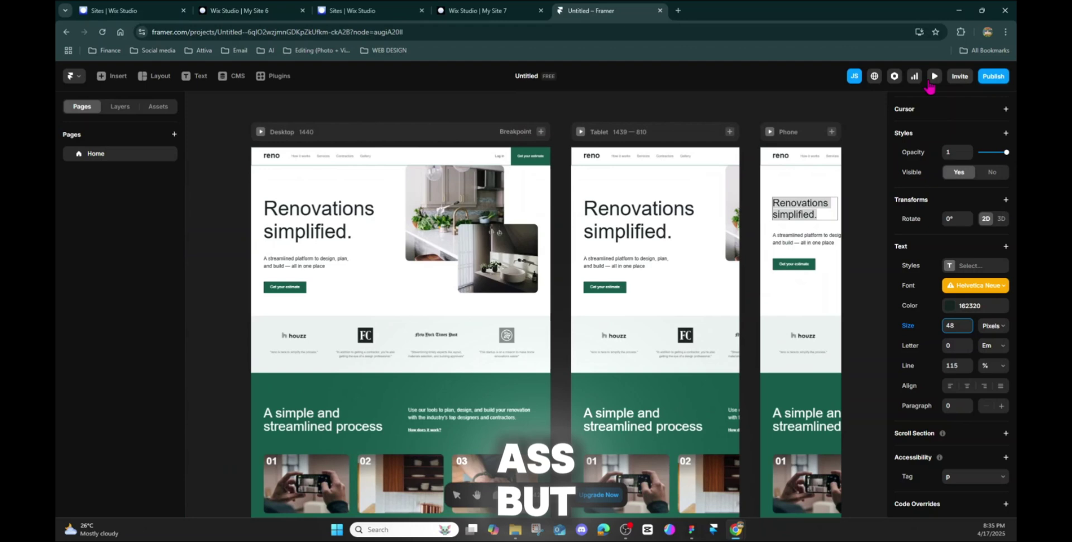
click(933, 77)
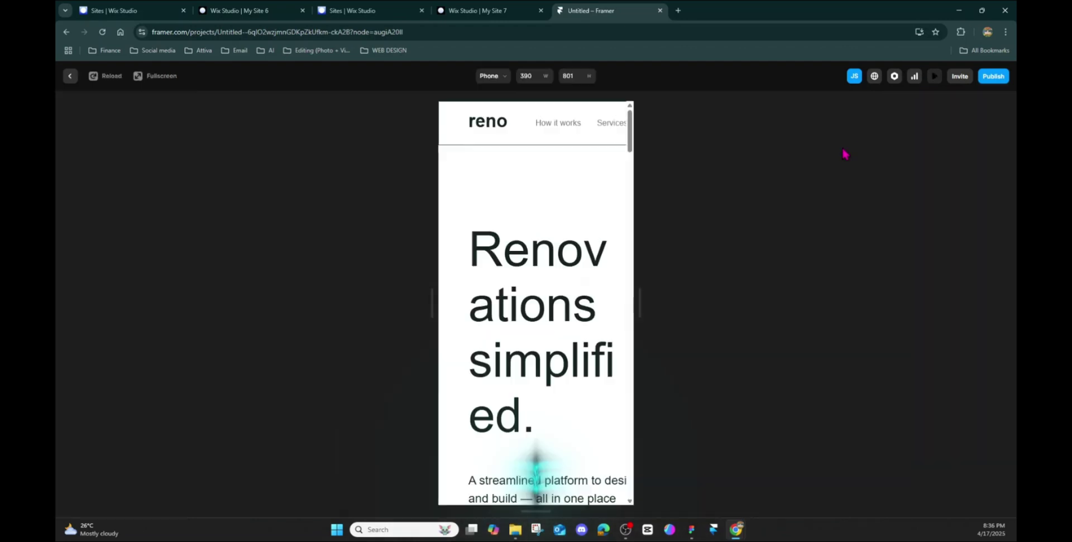
drag(651, 297, 621, 291)
click(934, 76)
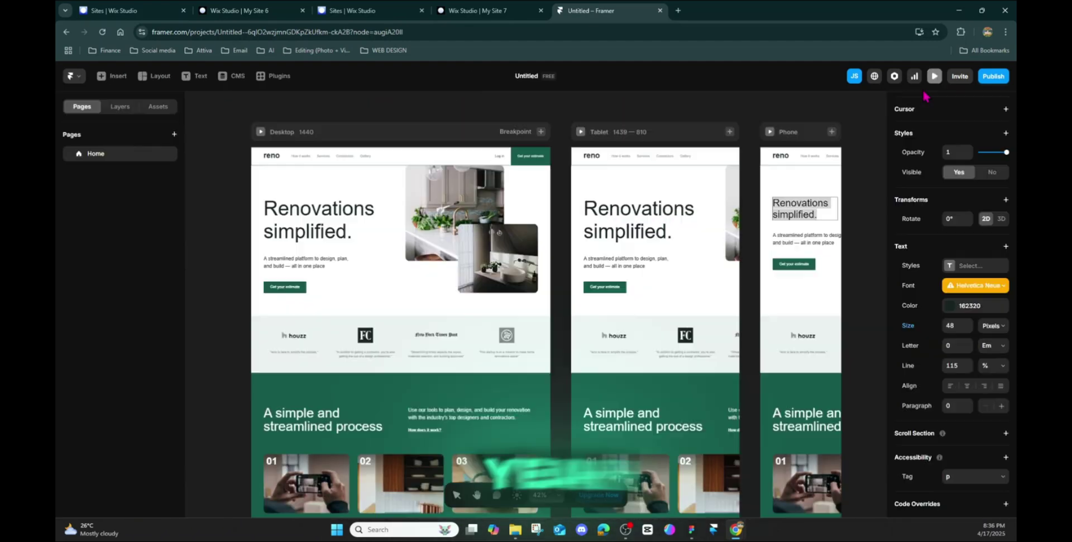
- Switch to Figma and go to the Community page
scroll(592, 209, up, 2)
scroll(593, 209, down, 2)
scroll(592, 213, down, 4)
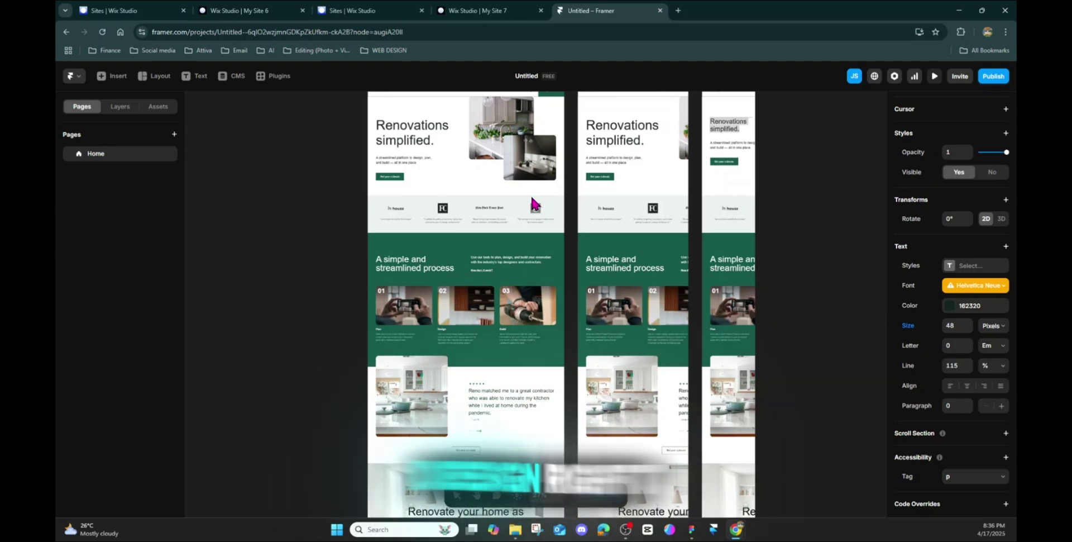
click(691, 528)
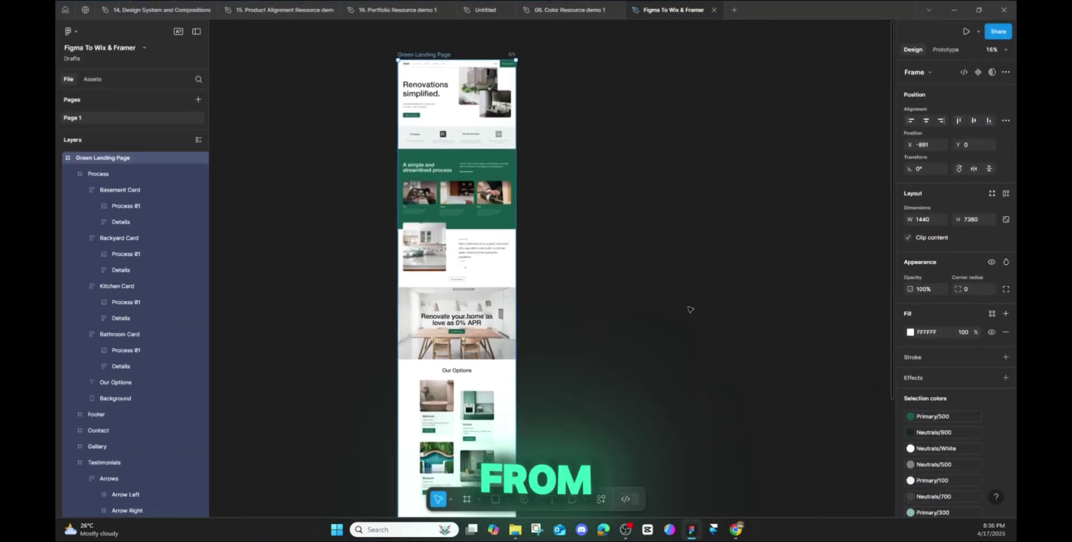
click(65, 9)
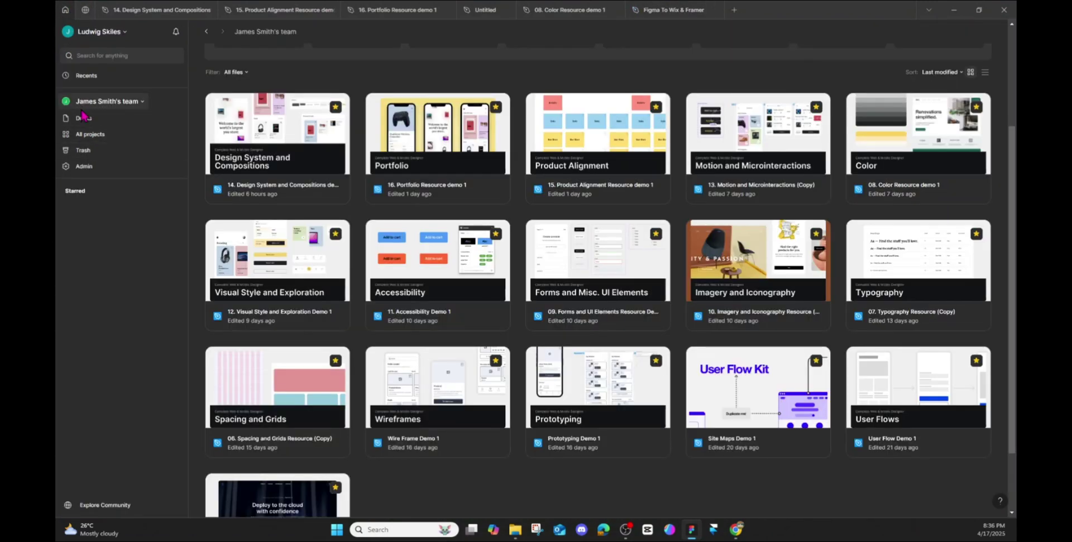
click(69, 136)
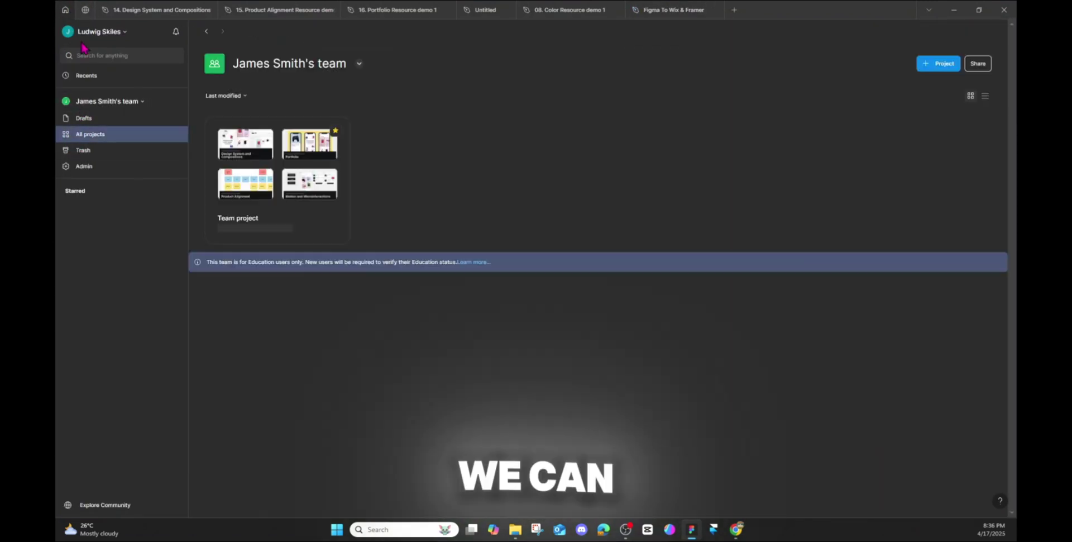
click(83, 14)
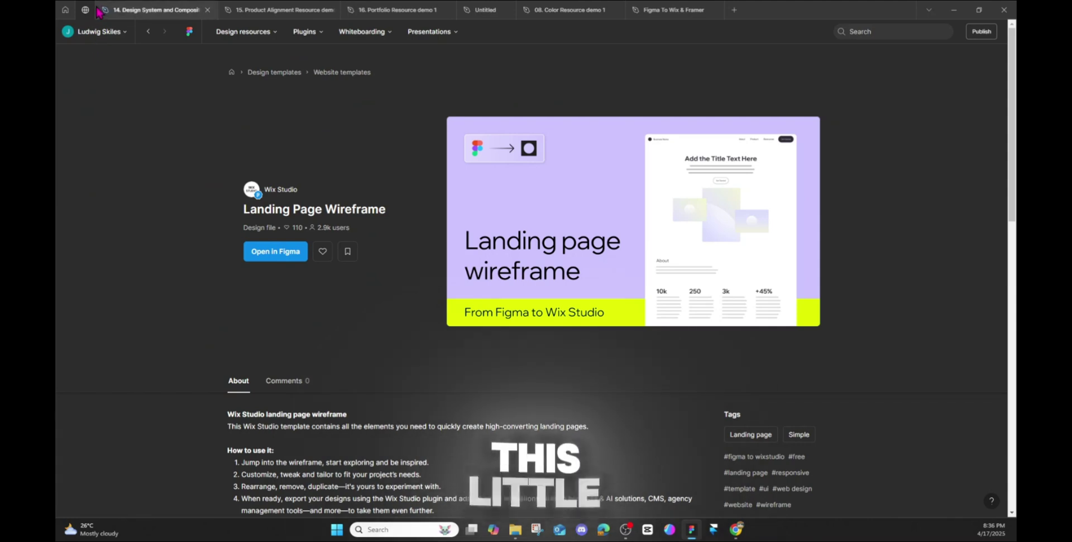
- Browse the community's design resources to the desktop apps and websites templates
click(239, 32)
click(269, 32)
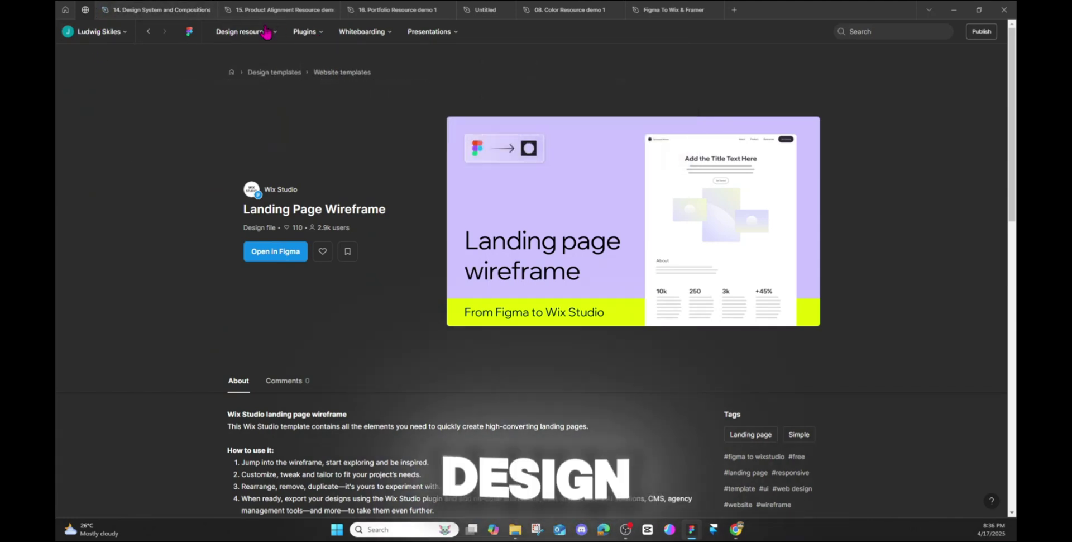
click(269, 32)
click(483, 63)
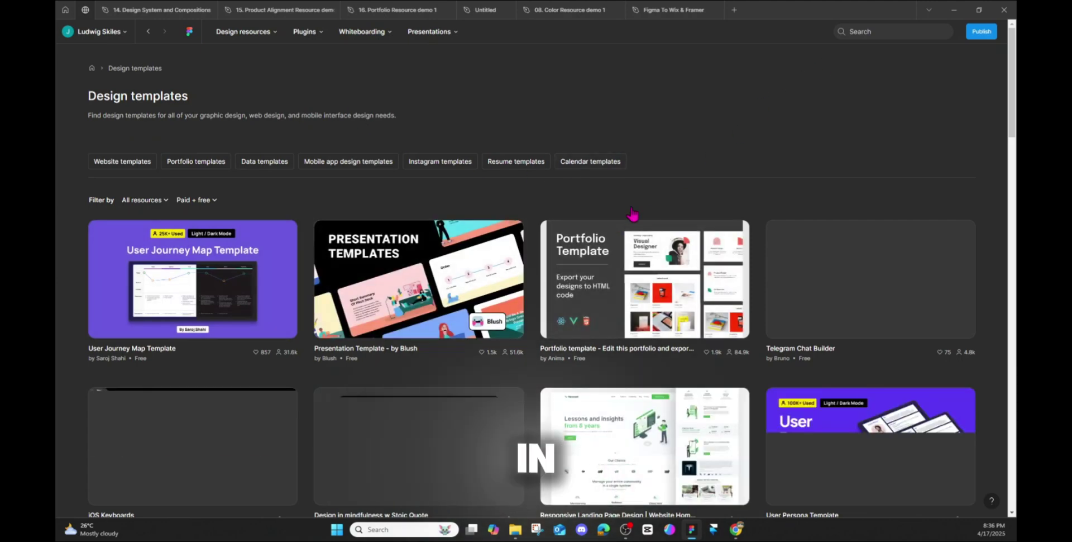
click(282, 34)
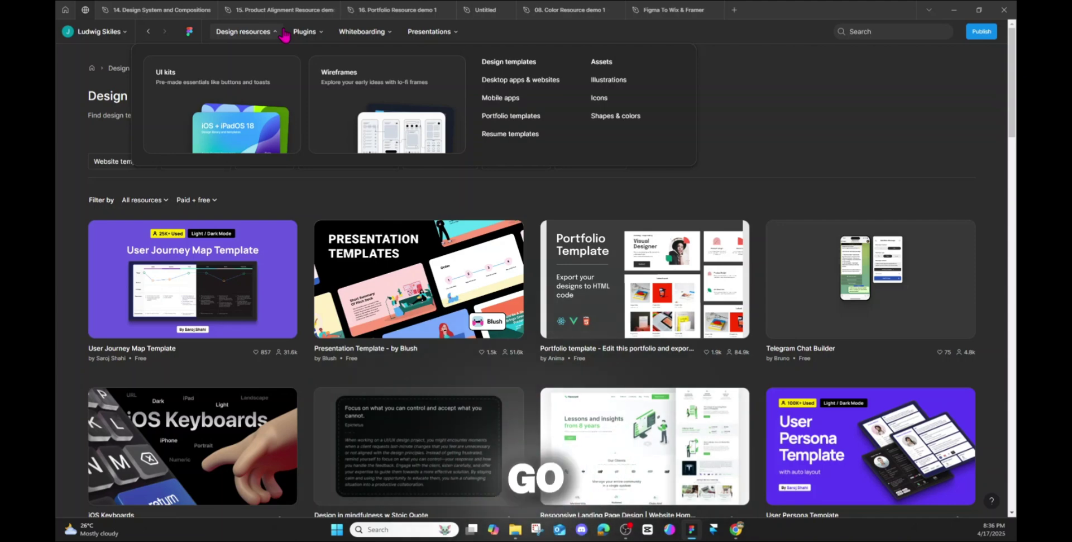
click(513, 83)
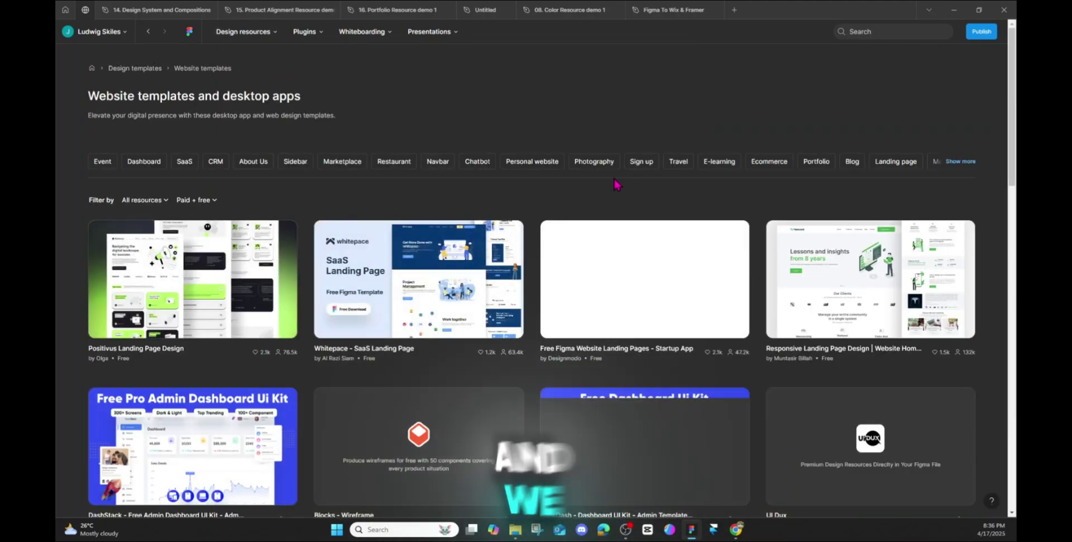
- Open the Positivus Landing Page Design template as a Figma file and display its Desktop, Phone, Style page
click(202, 300)
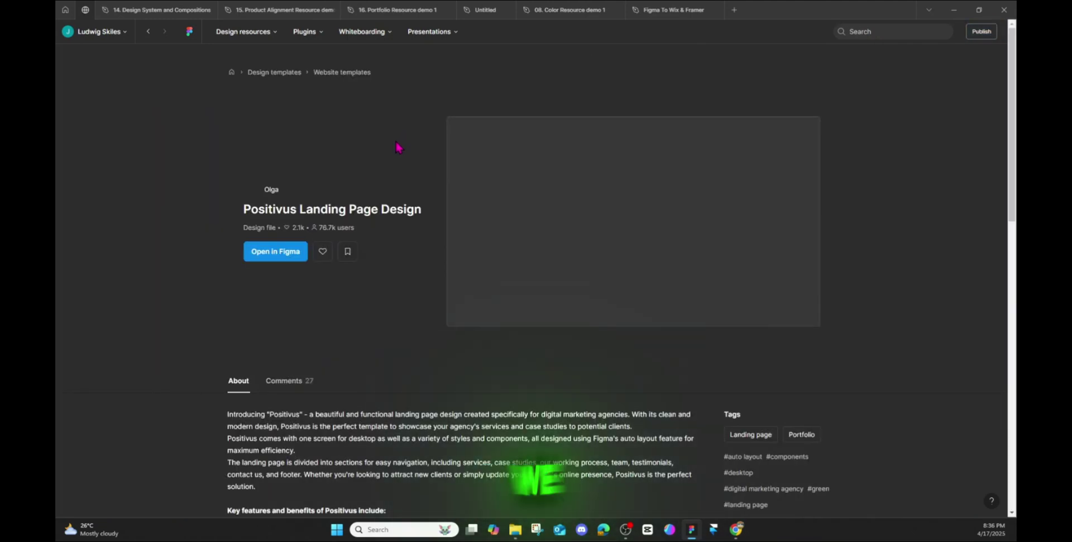
click(654, 194)
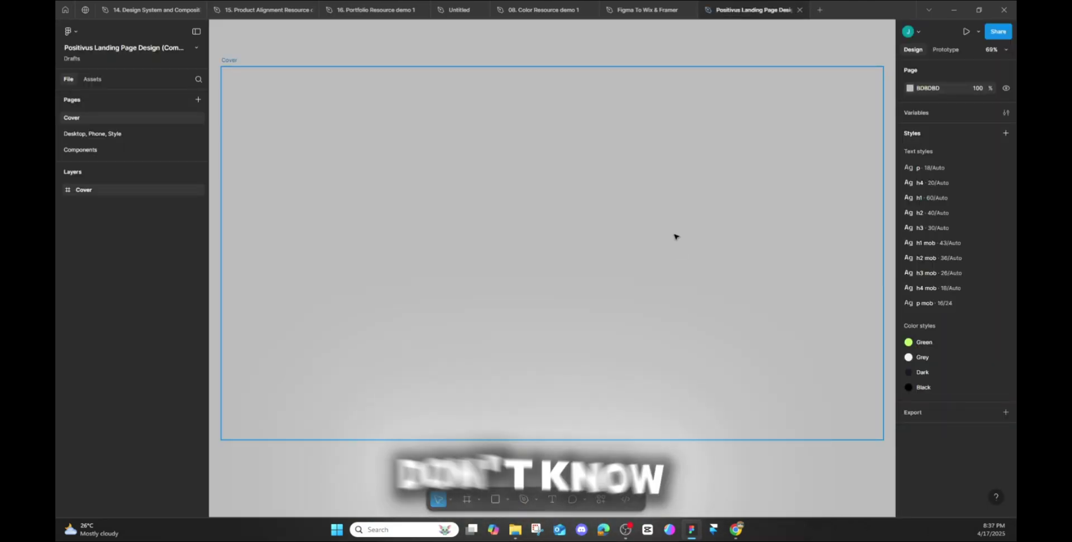
scroll(673, 237, down, 5)
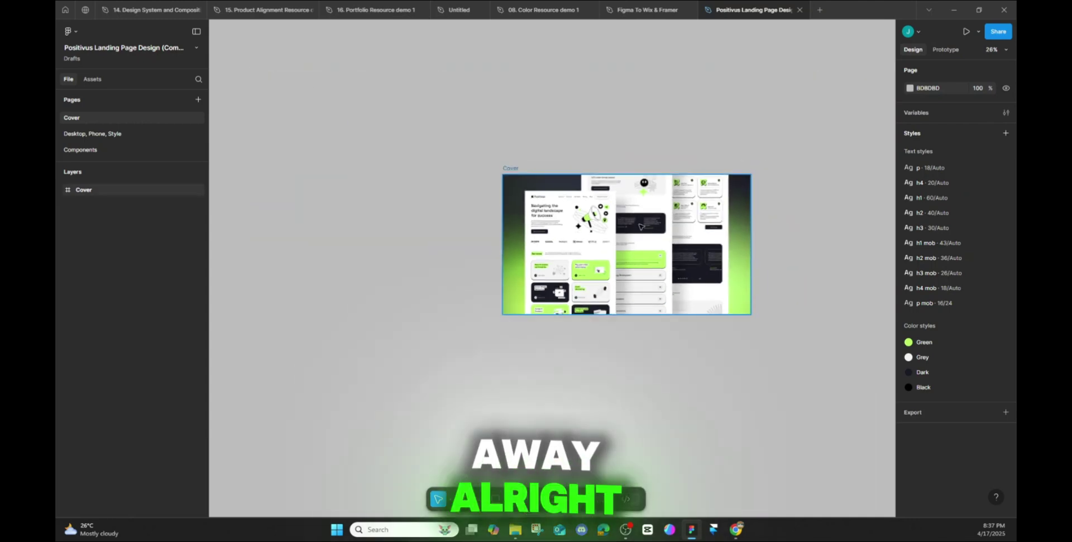
click(118, 133)
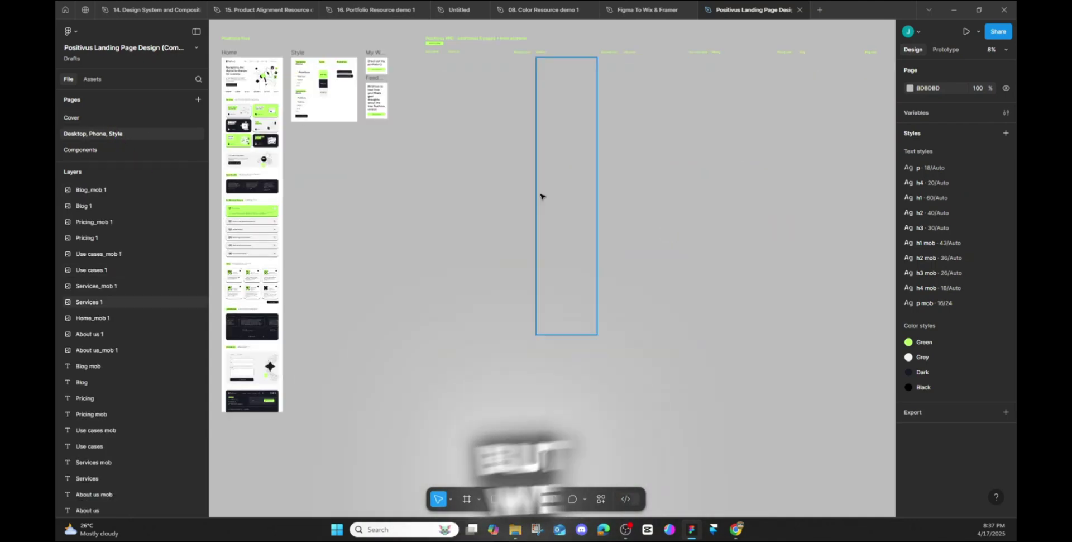
- Select the Home frame of the Positivus landing page design
scroll(362, 160, up, 10)
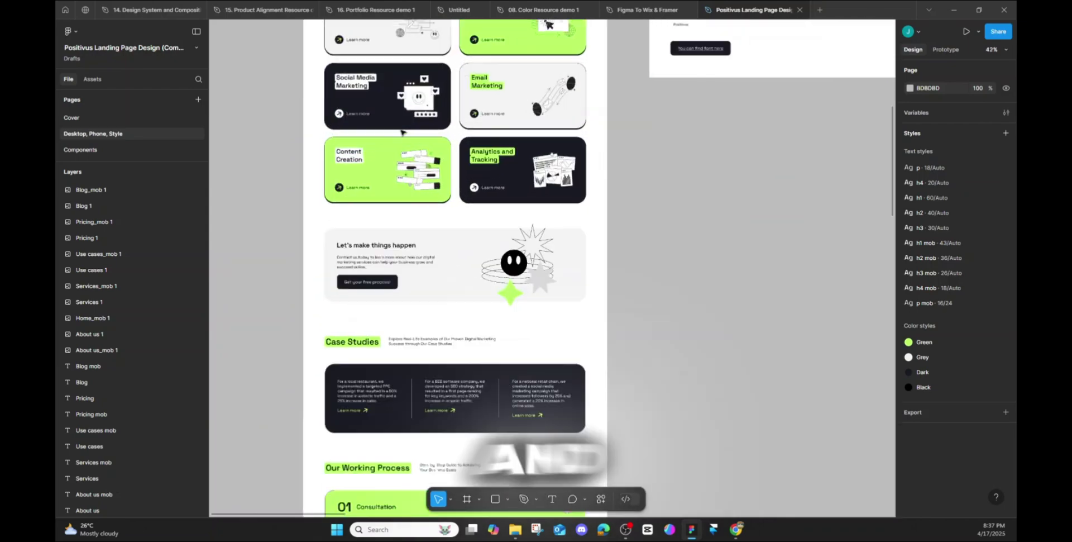
scroll(401, 132, up, 3)
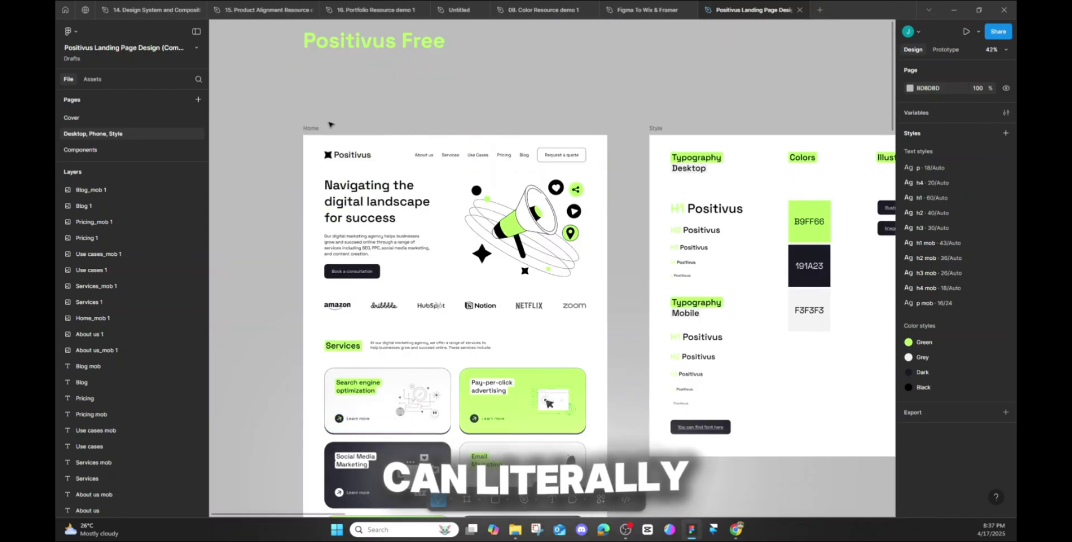
click(598, 500)
click(488, 366)
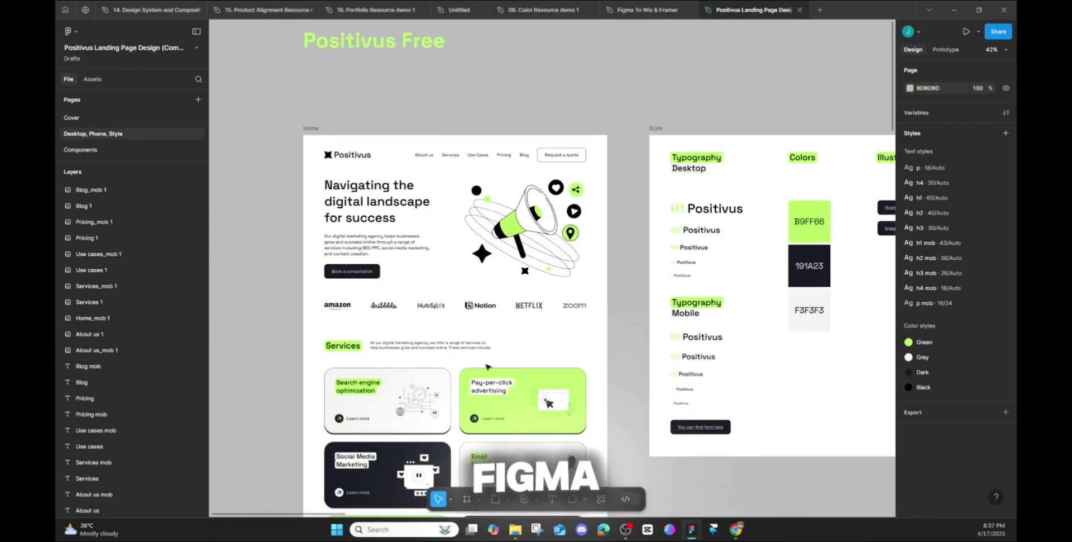
key(ctrl+c)
click(320, 129)
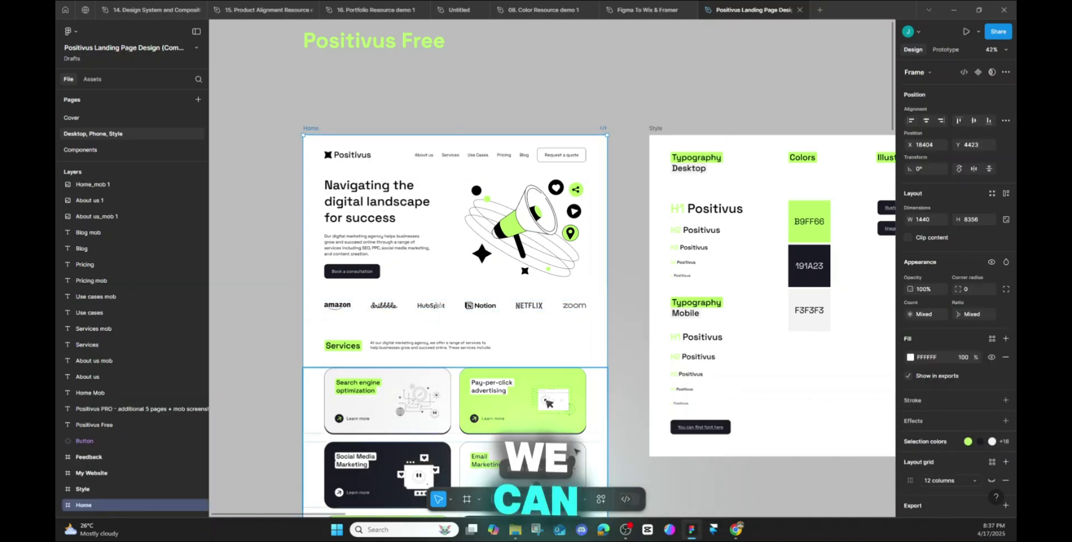
- Copy the Positivus Home frame to the clipboard with the Figma to HTML with Framer plugin
click(313, 123)
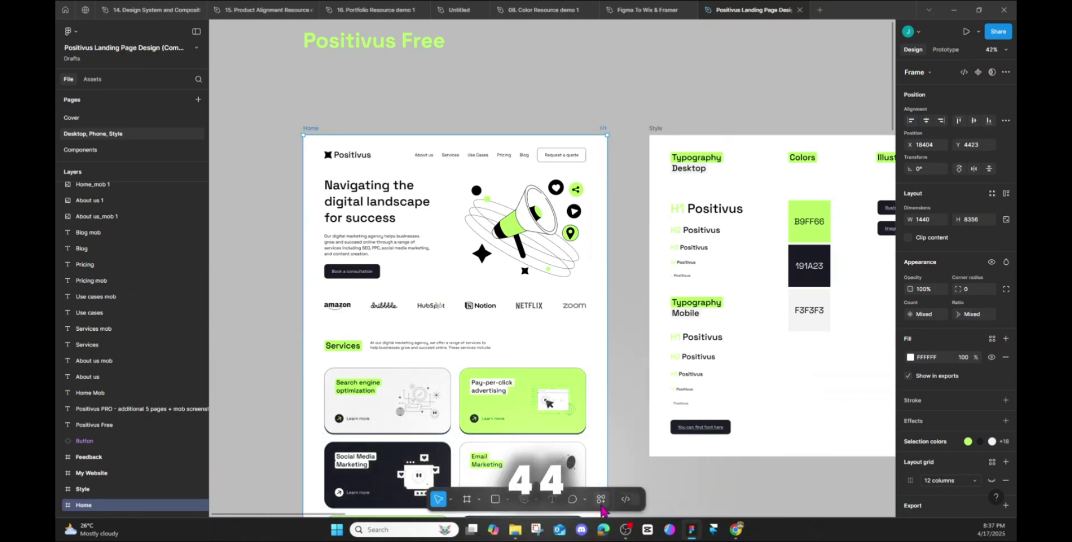
key(ctrl+k)
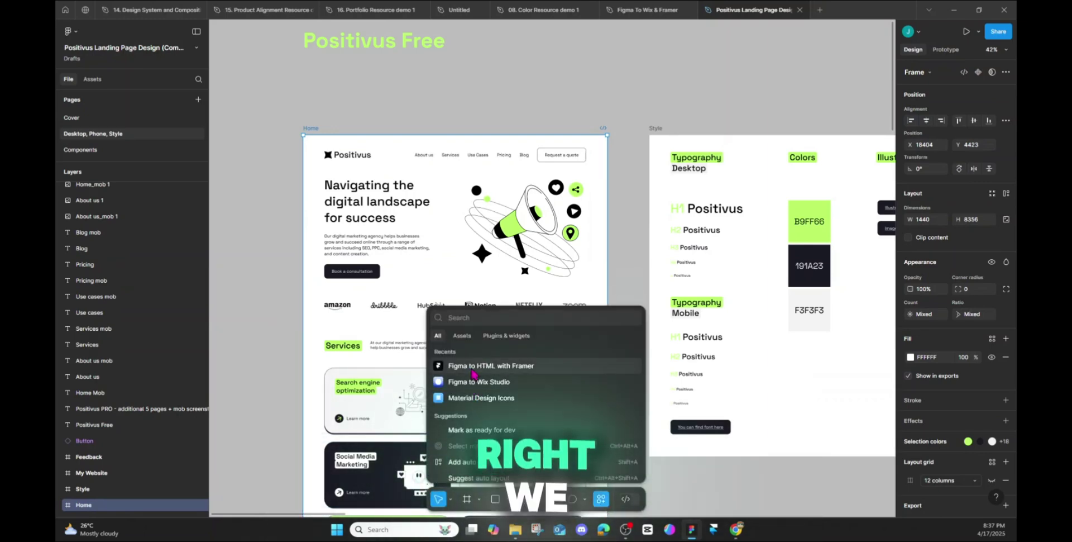
click(474, 367)
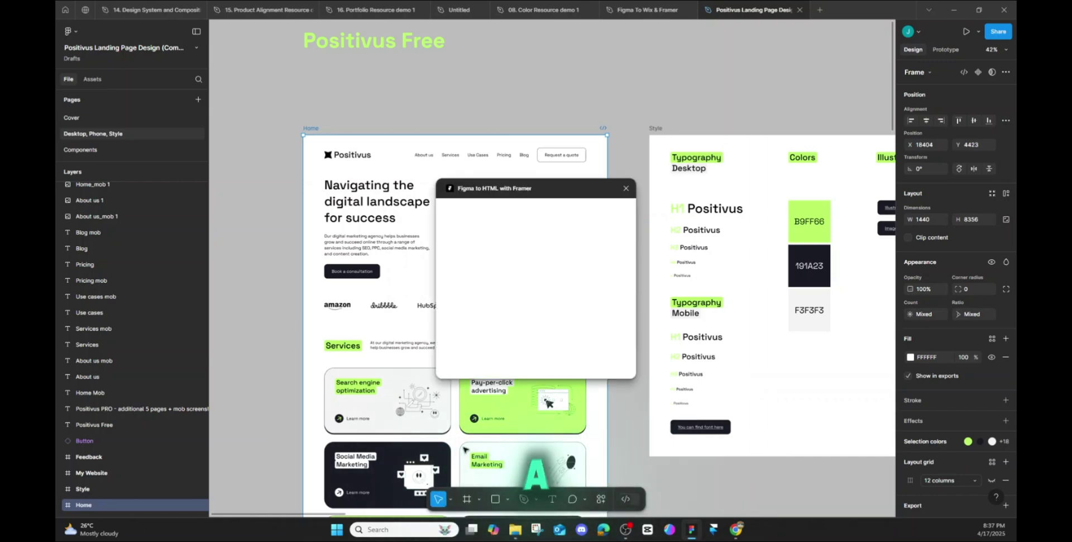
click(550, 350)
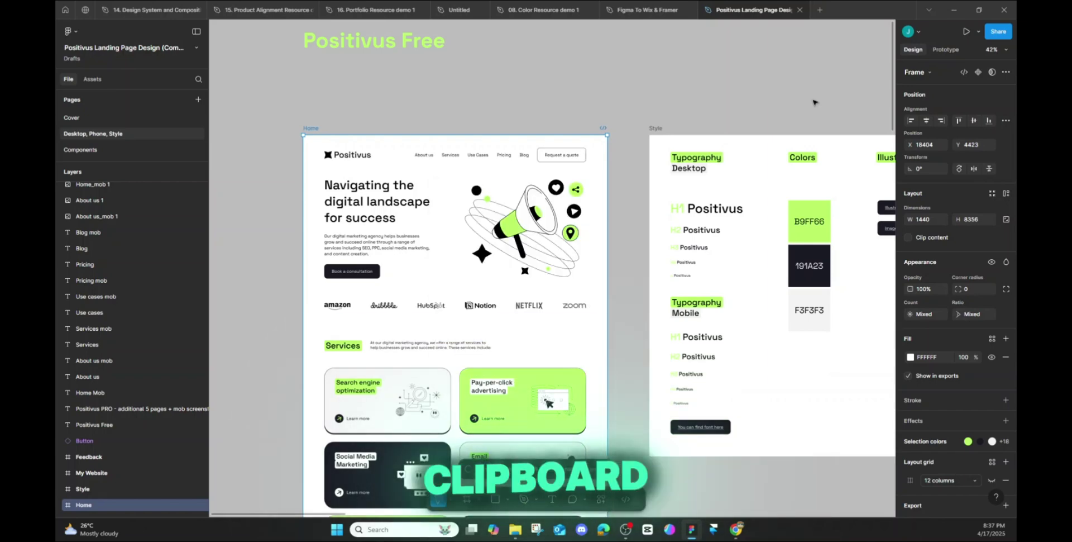
- Switch to the Untitled Framer project in the browser and try to delete the Reno page's Desktop breakpoint
click(978, 9)
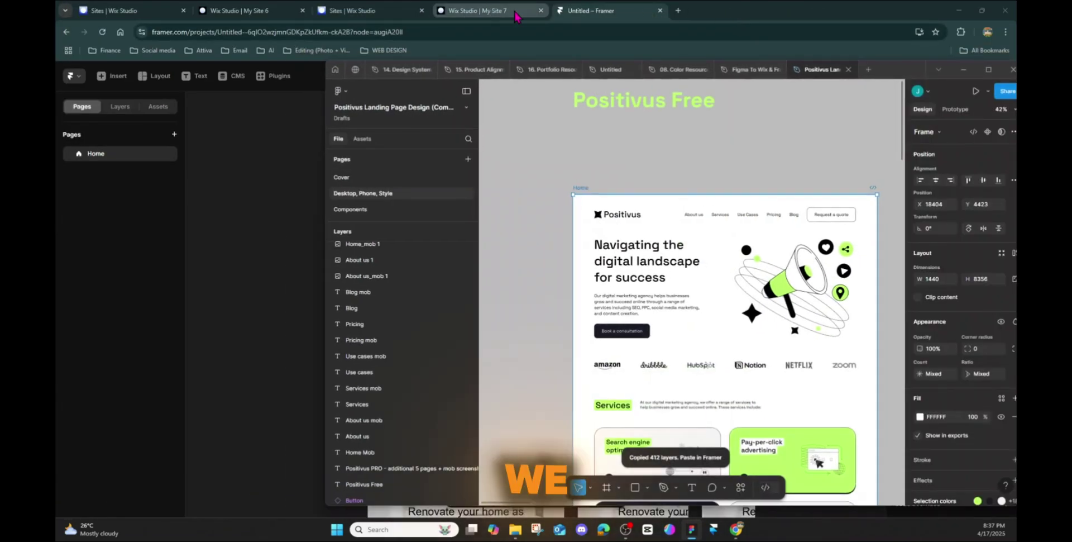
click(501, 27)
key(ctrl+v)
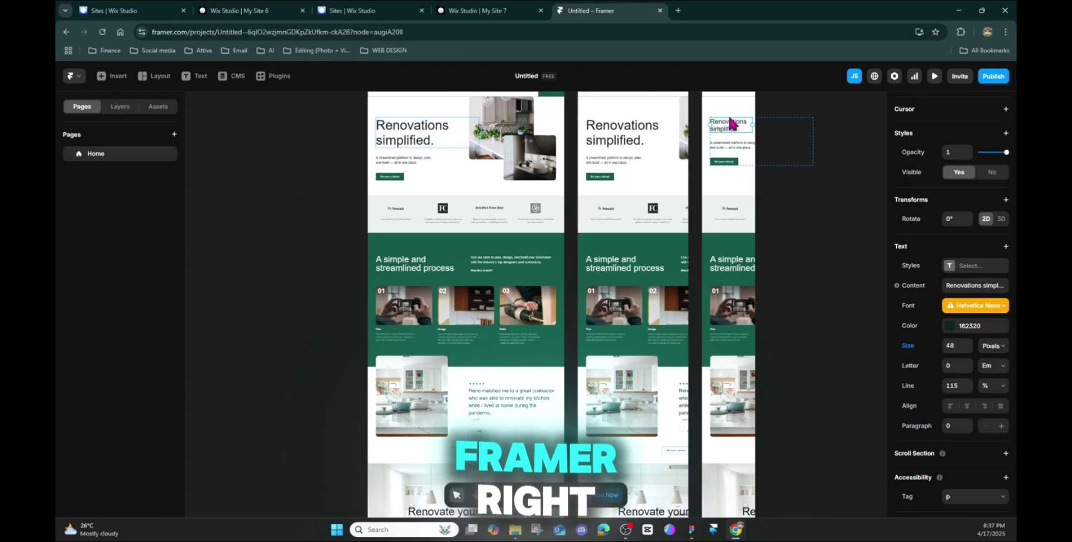
scroll(505, 184, up, 2)
click(402, 152)
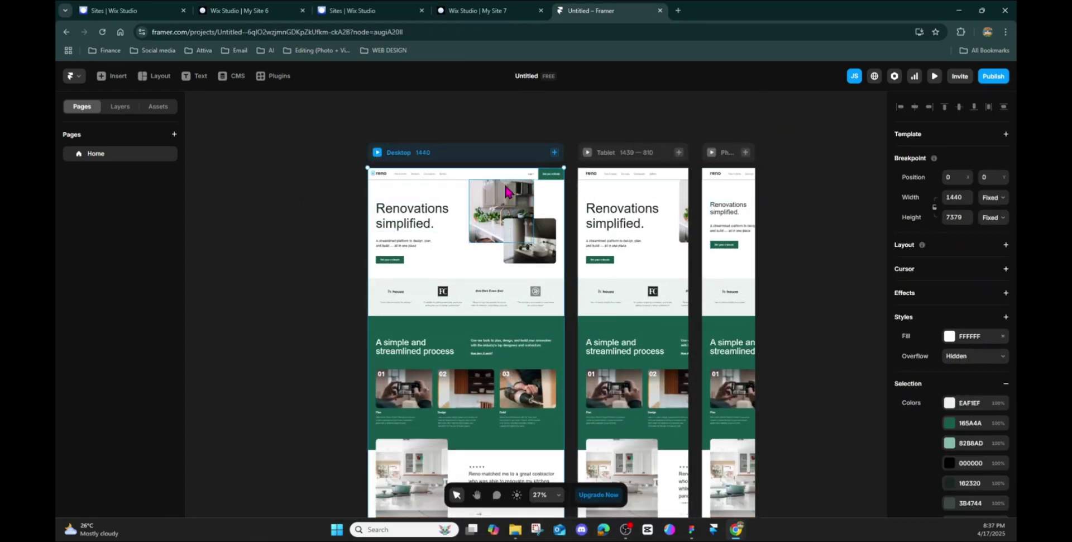
key(Delete)
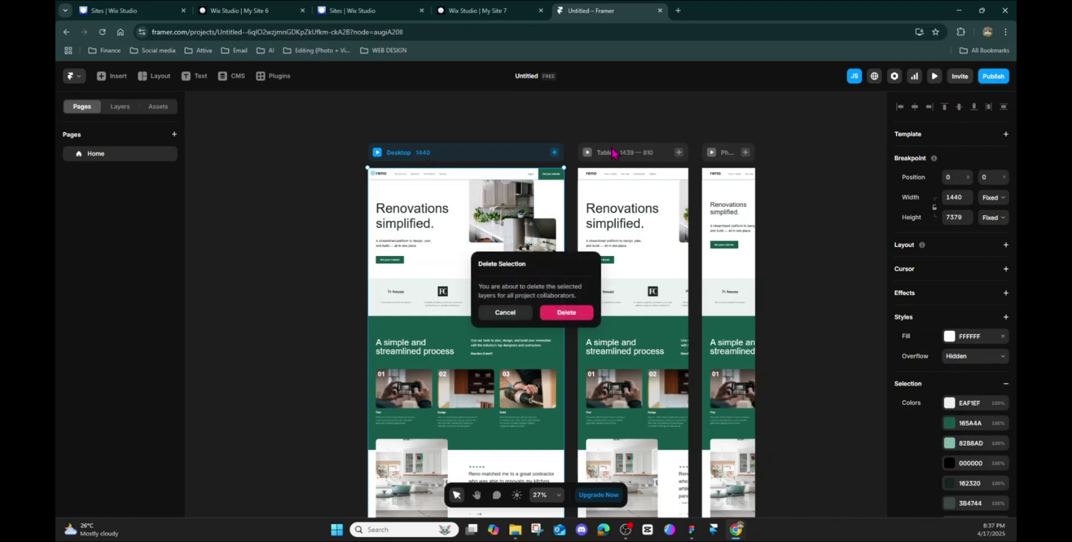
click(575, 308)
- Delete the Tablet and Phone breakpoints of the Reno page
click(623, 152)
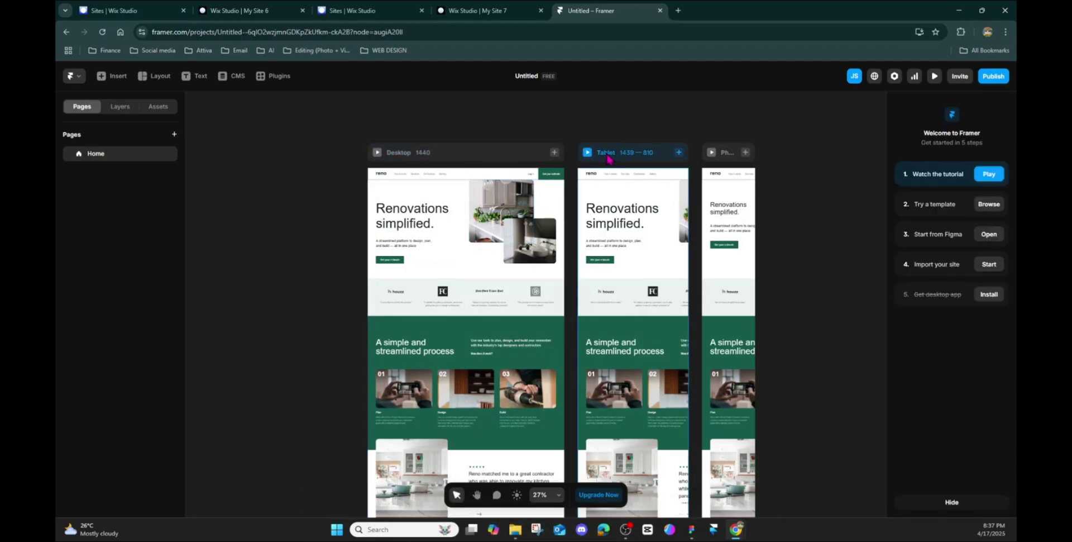
key(Delete)
click(566, 312)
click(721, 151)
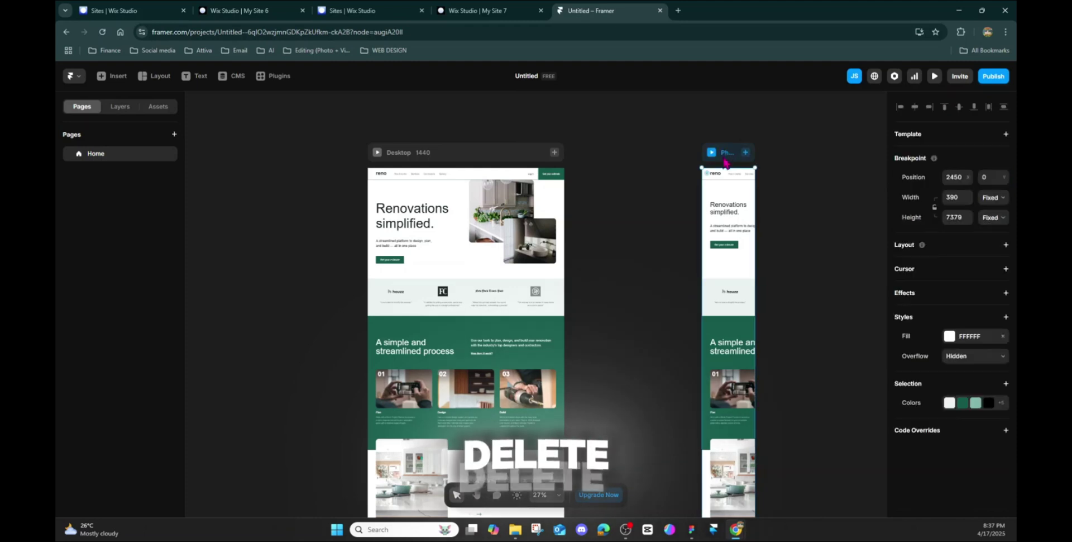
key(Delete)
click(566, 312)
- Try to delete the remaining Desktop breakpoint
click(474, 151)
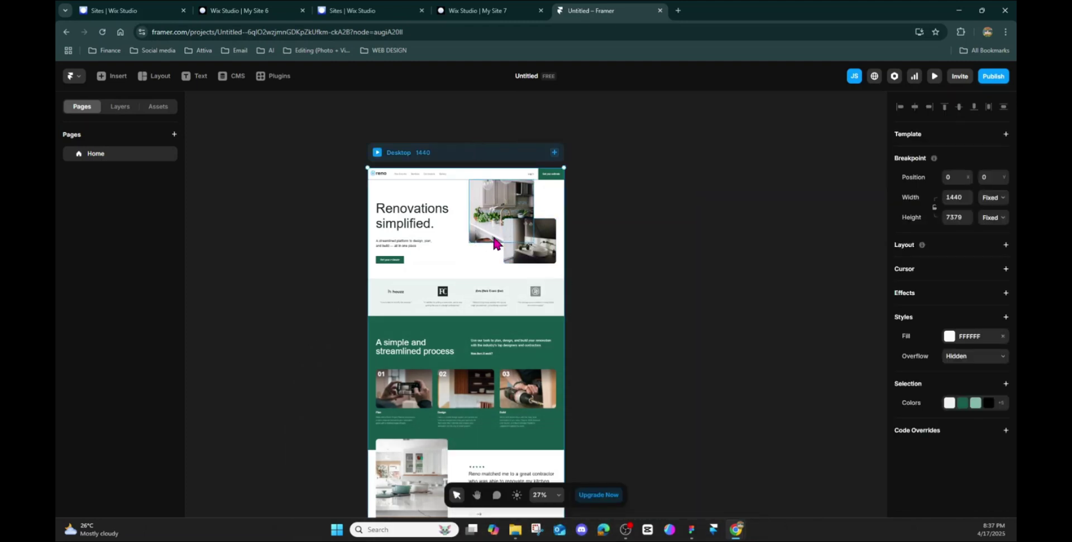
key(Delete)
click(567, 314)
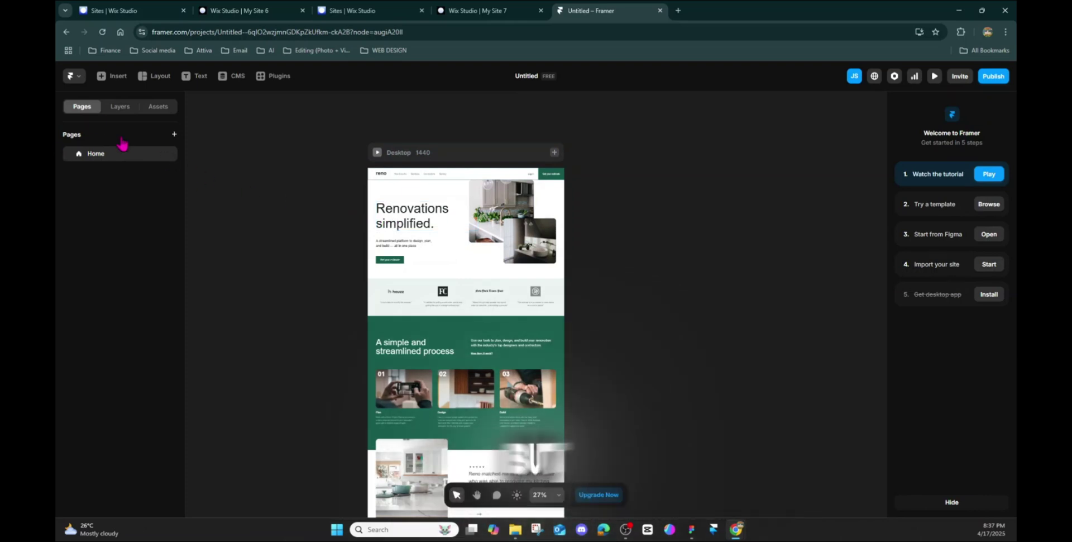
- Delete the Green Landing Page layer inside the Desktop breakpoint
click(118, 106)
click(99, 169)
click(104, 184)
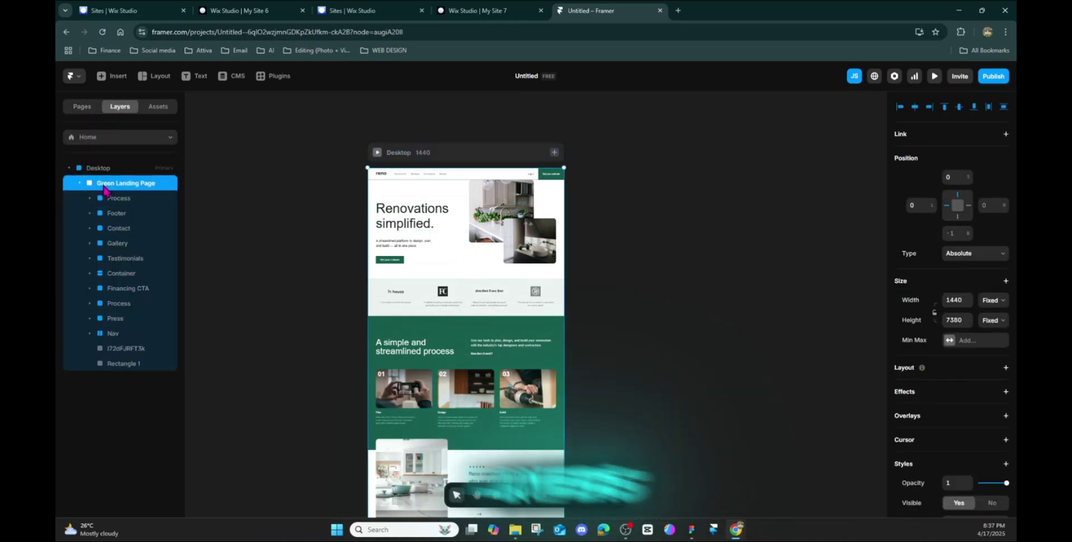
key(Delete)
click(564, 312)
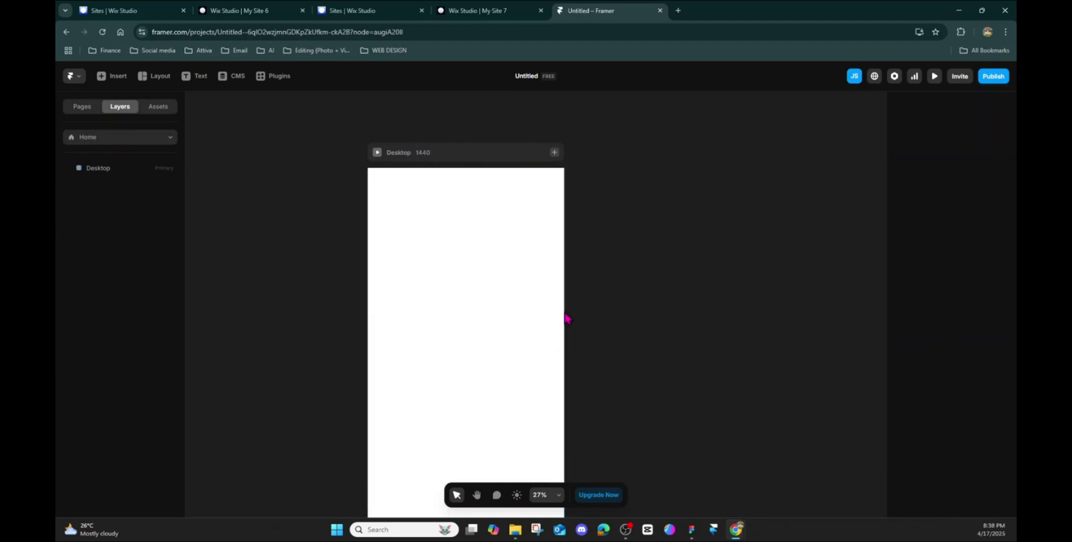
- Paste the copied Positivus Home frame into the empty Desktop breakpoint
right_click(459, 207)
mouse_move(482, 329)
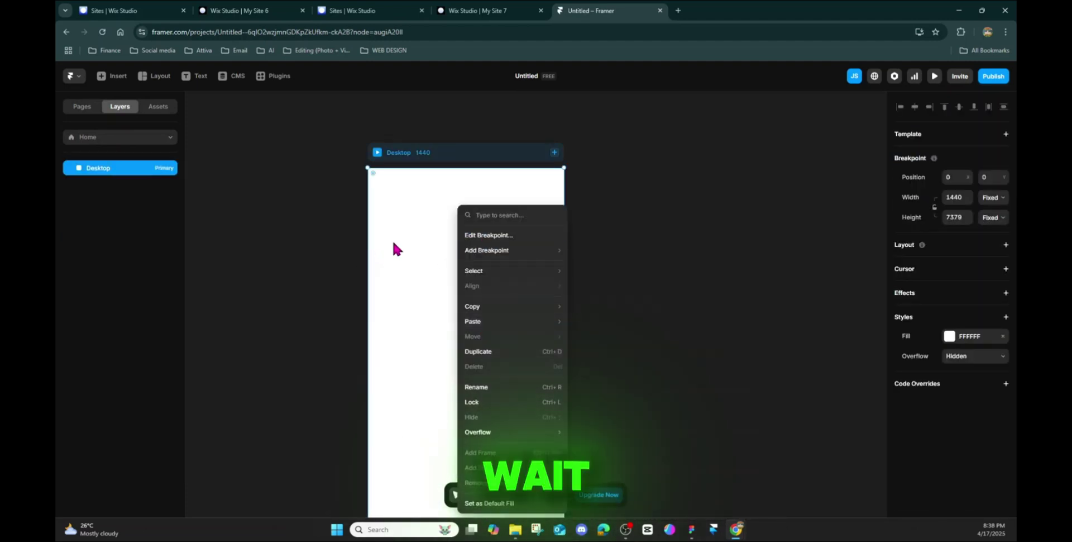
click(428, 225)
key(ctrl+v)
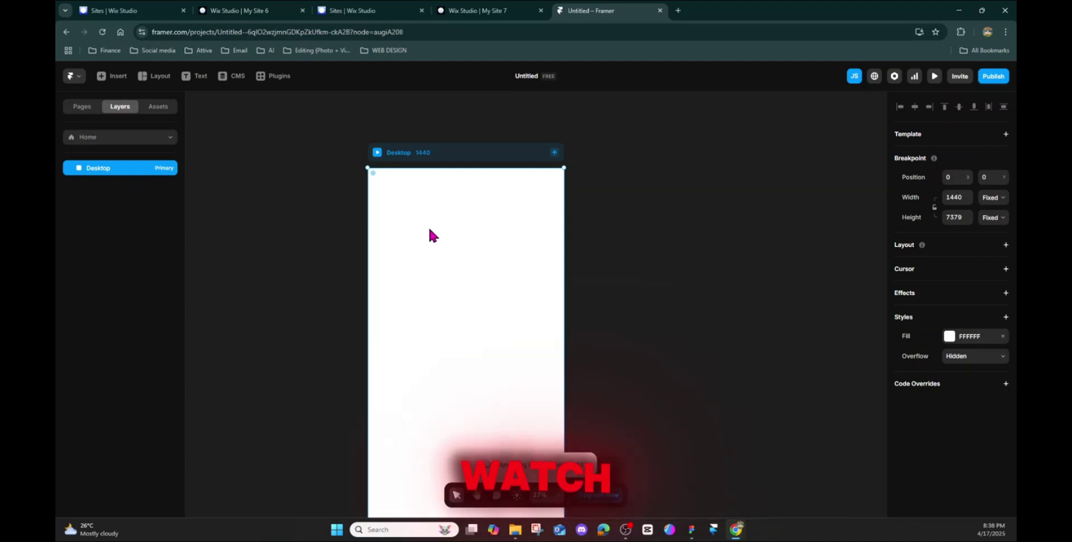
- Examine the imported Positivus page from the hero through services, case studies, process and team to the contact form for import accuracy
scroll(452, 237, down, 2)
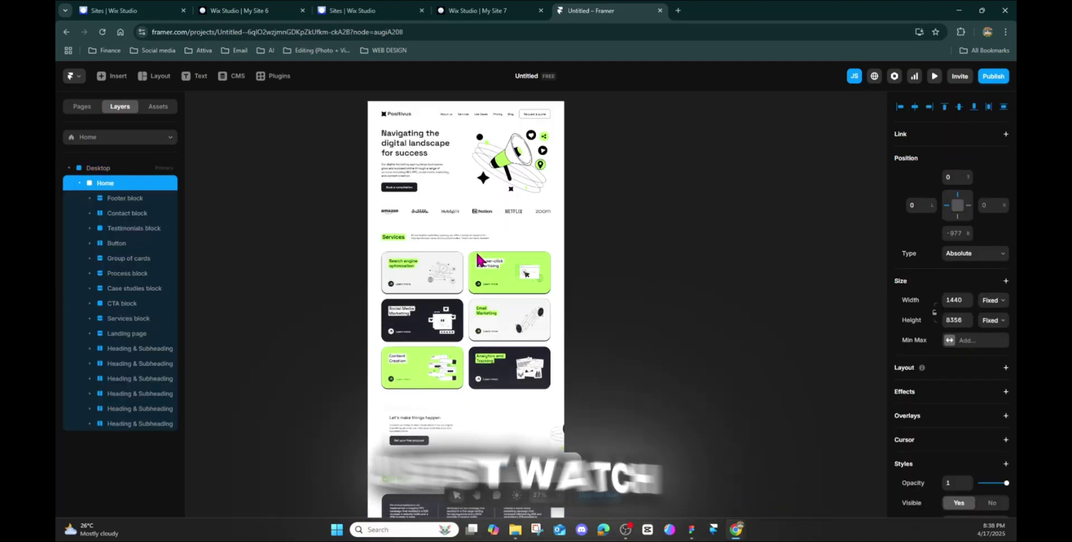
scroll(475, 245, up, 3)
scroll(474, 246, up, 5)
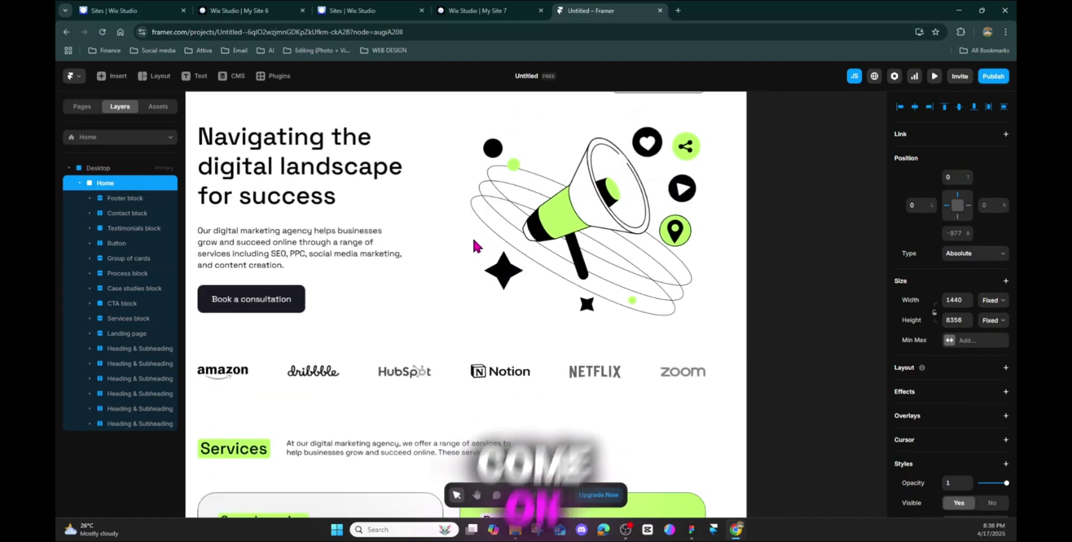
scroll(474, 245, down, 7)
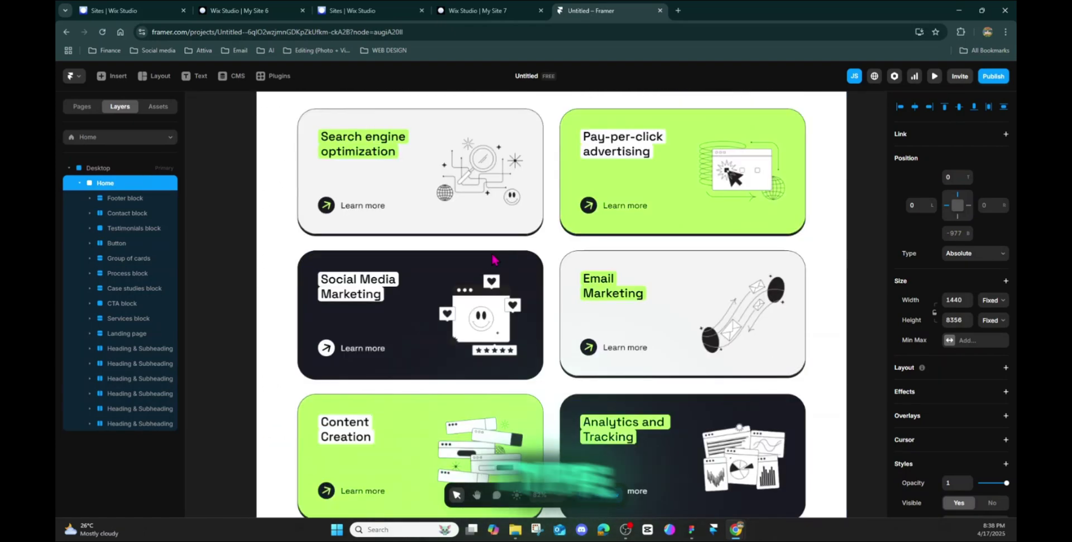
scroll(528, 303, down, 3)
scroll(530, 296, down, 3)
scroll(539, 279, down, 5)
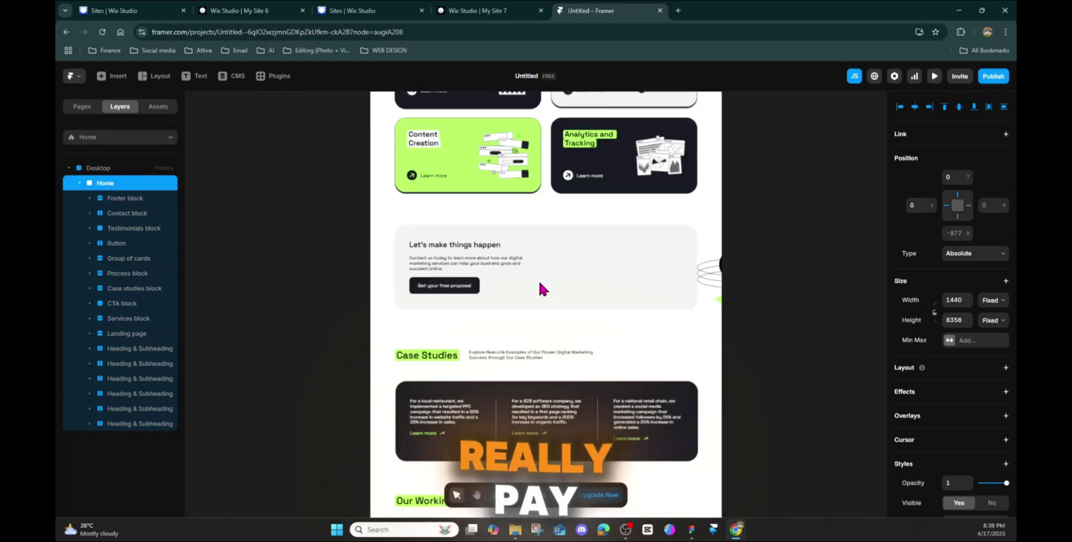
scroll(539, 285, down, 10)
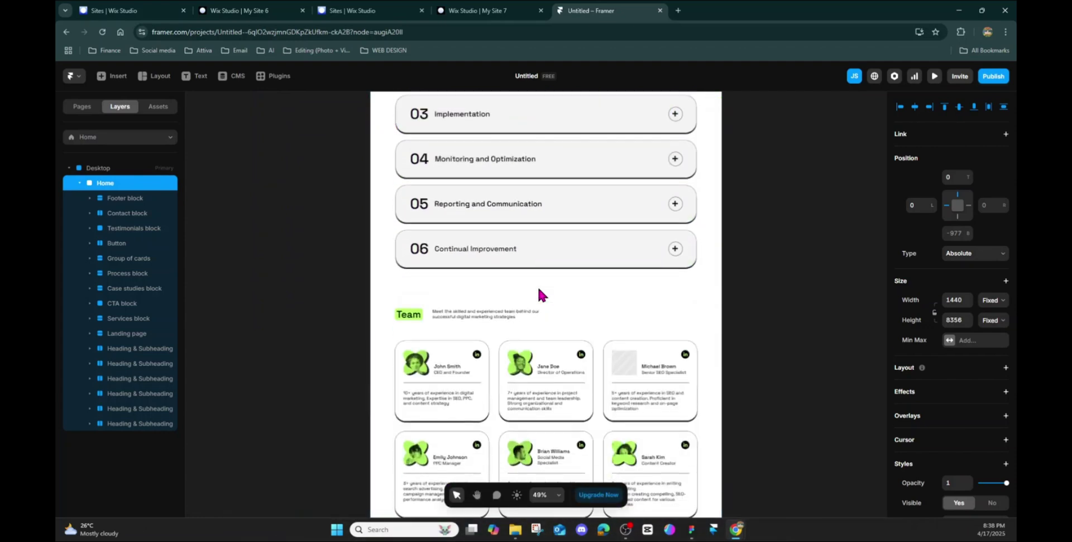
scroll(540, 291, down, 10)
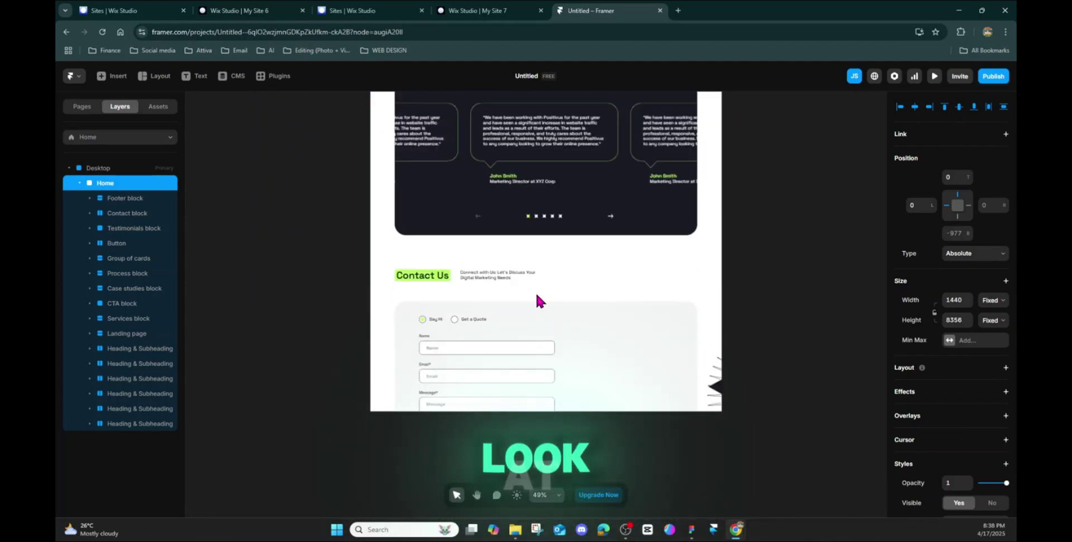
scroll(593, 385, down, 8)
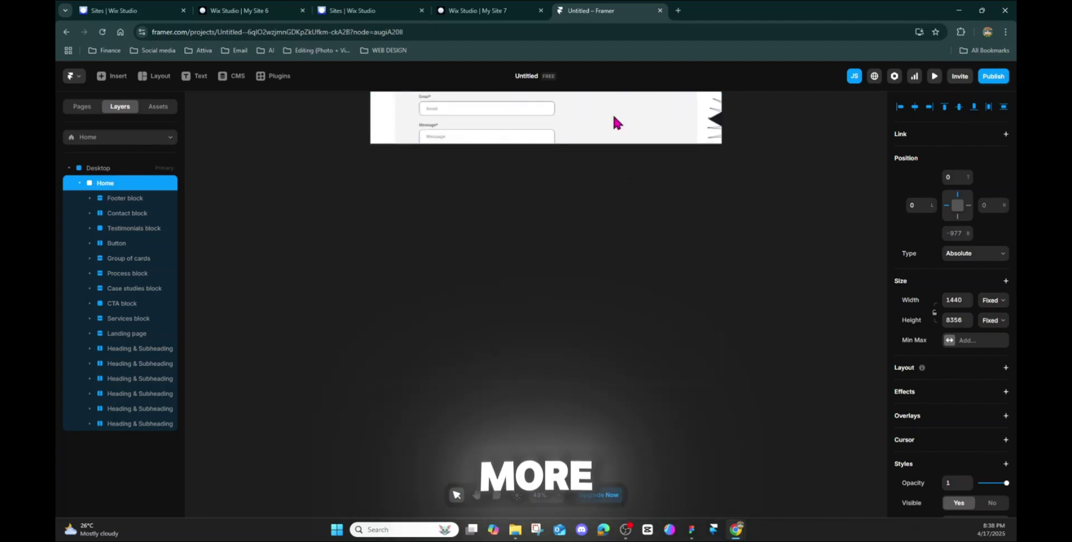
scroll(617, 134, up, 10)
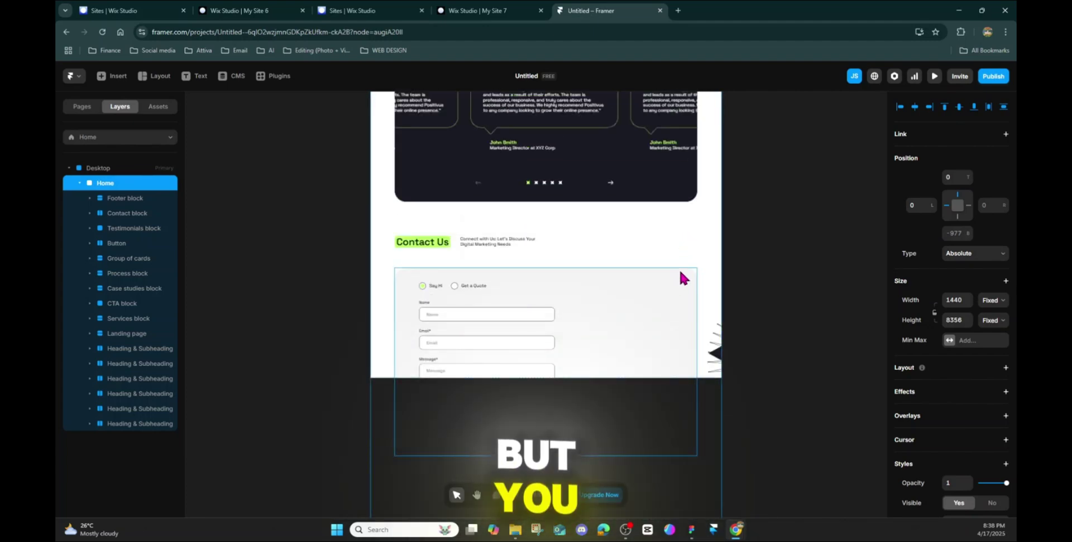
scroll(681, 276, up, 10)
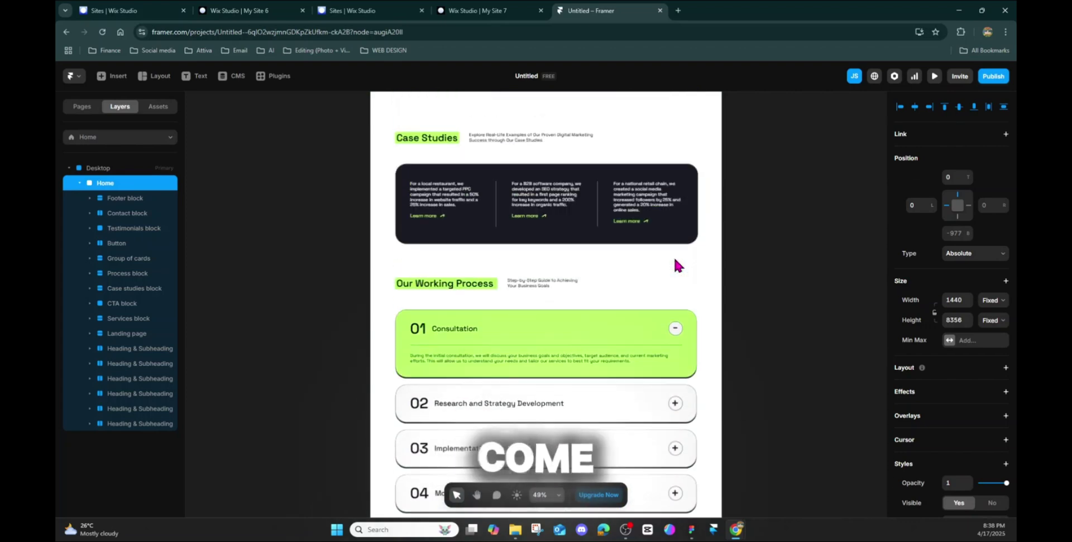
scroll(675, 265, down, 2)
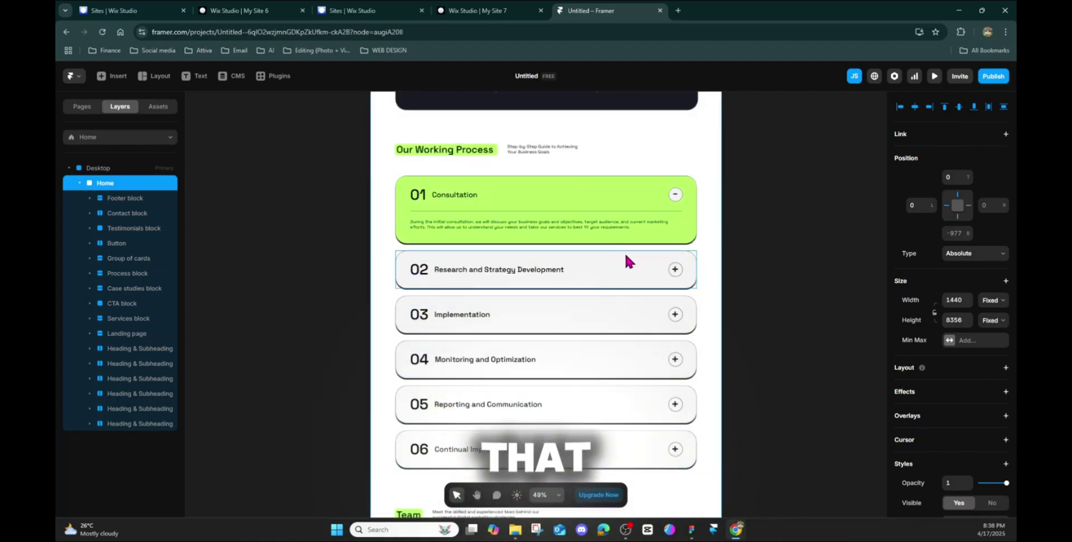
scroll(620, 254, up, 7)
scroll(618, 260, up, 7)
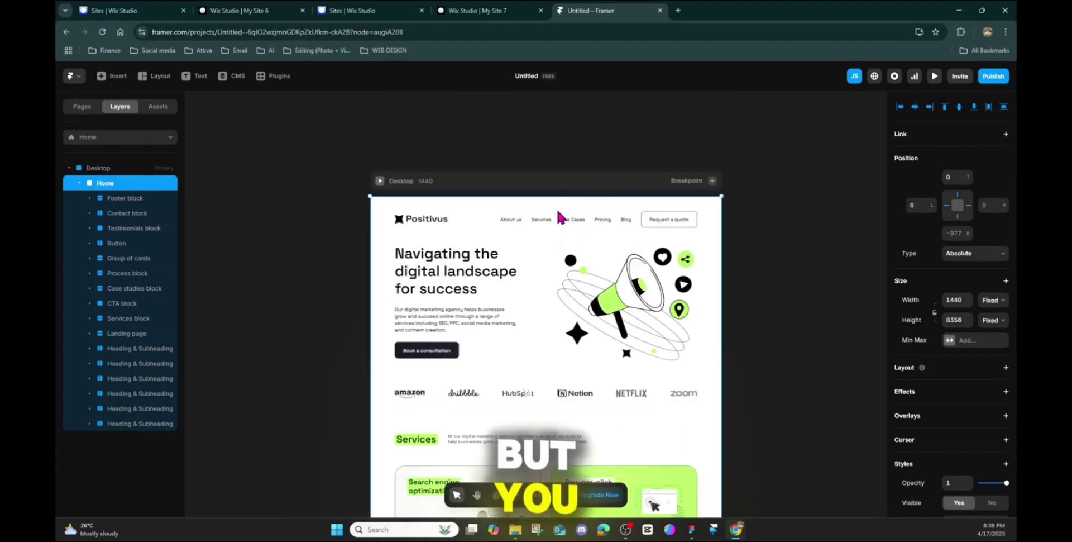
scroll(525, 310, down, 2)
scroll(525, 314, down, 3)
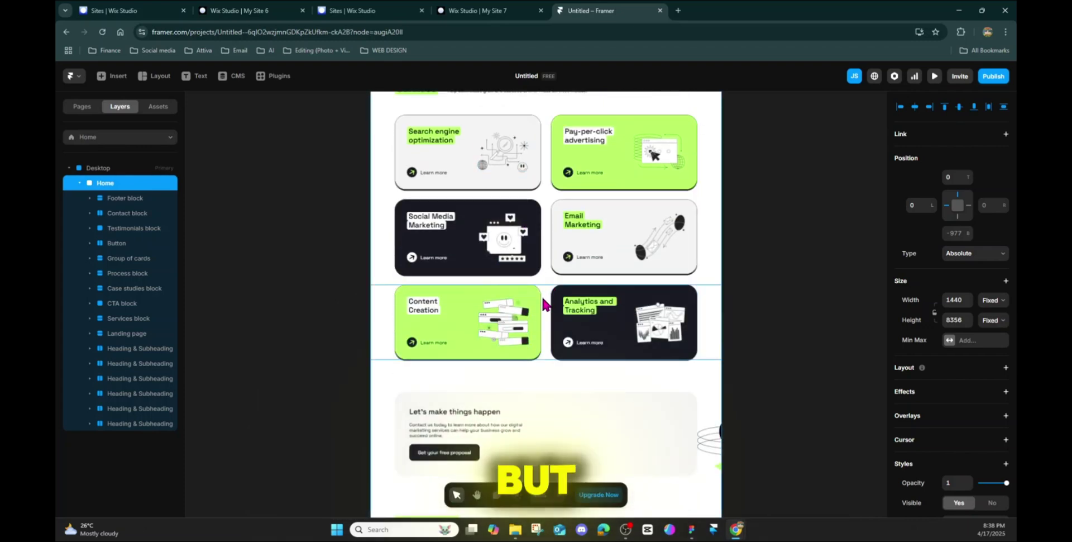
scroll(539, 288, up, 6)
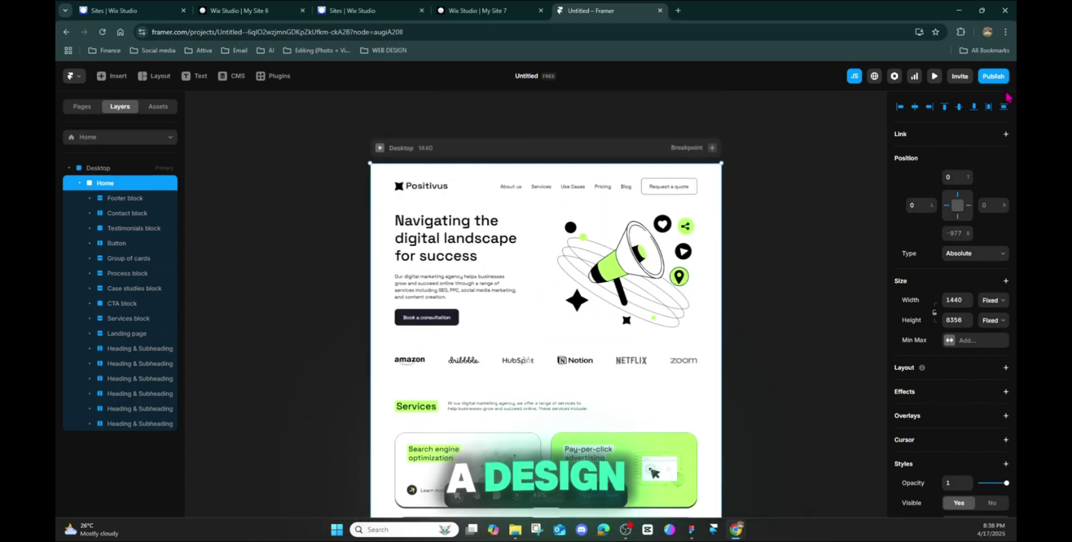
- Publish the Positivus site and open its live page in full screen
click(993, 76)
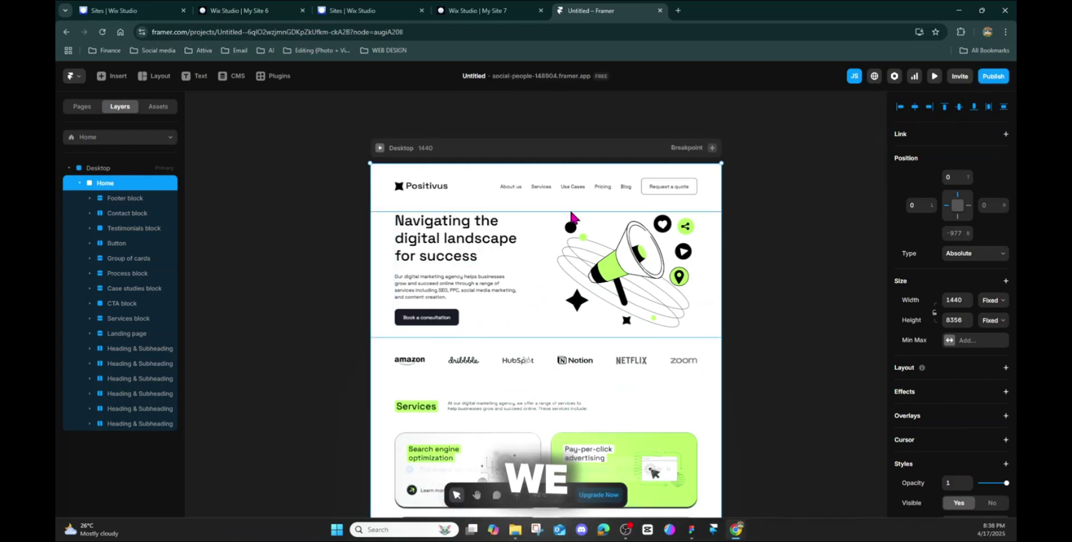
click(924, 101)
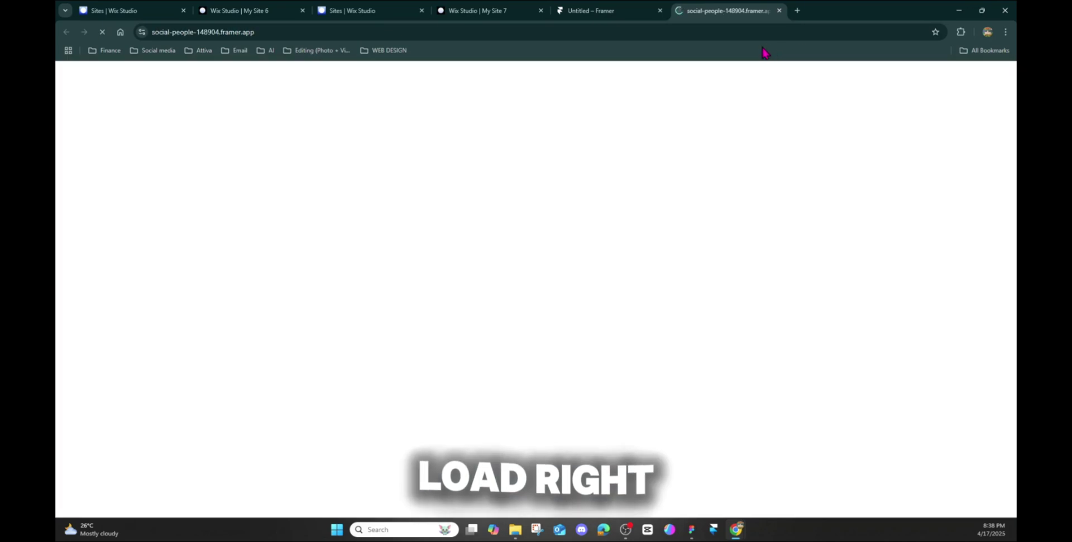
key(F11)
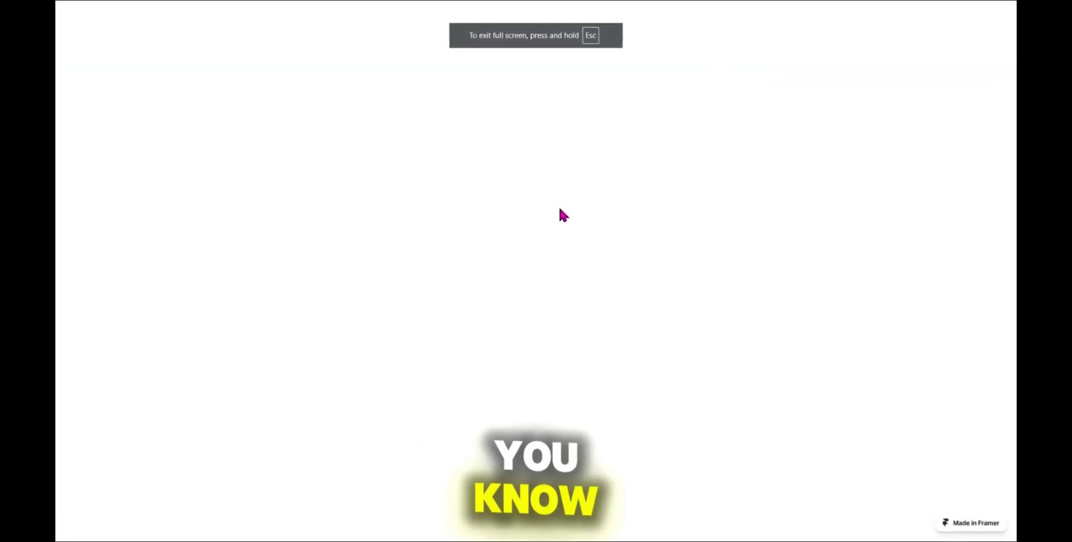
- Check the live page's layout from the hero to the service cards and dismiss the Page Edit prompt
scroll(564, 194, down, 3)
scroll(653, 69, up, 3)
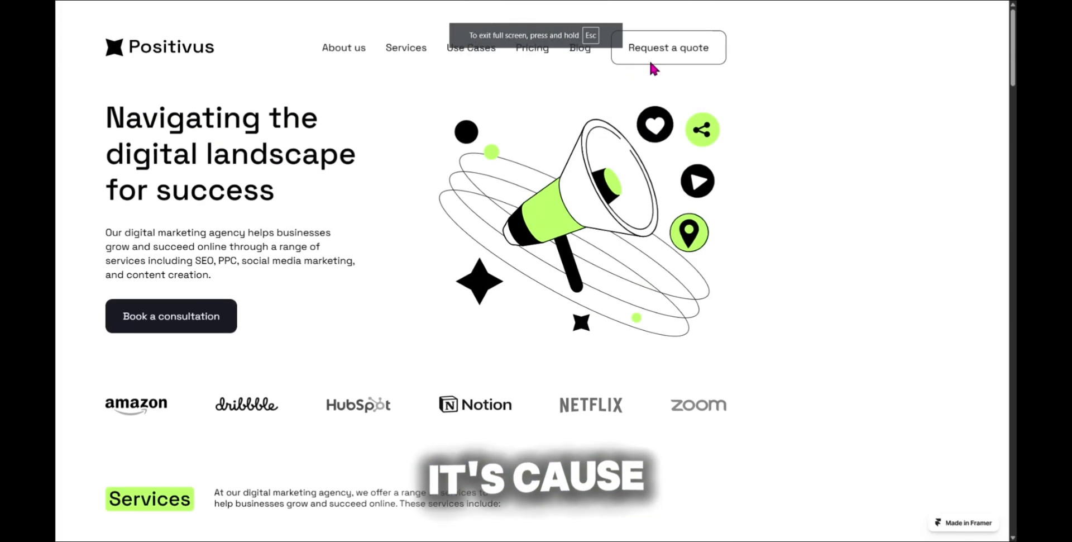
scroll(668, 257, down, 10)
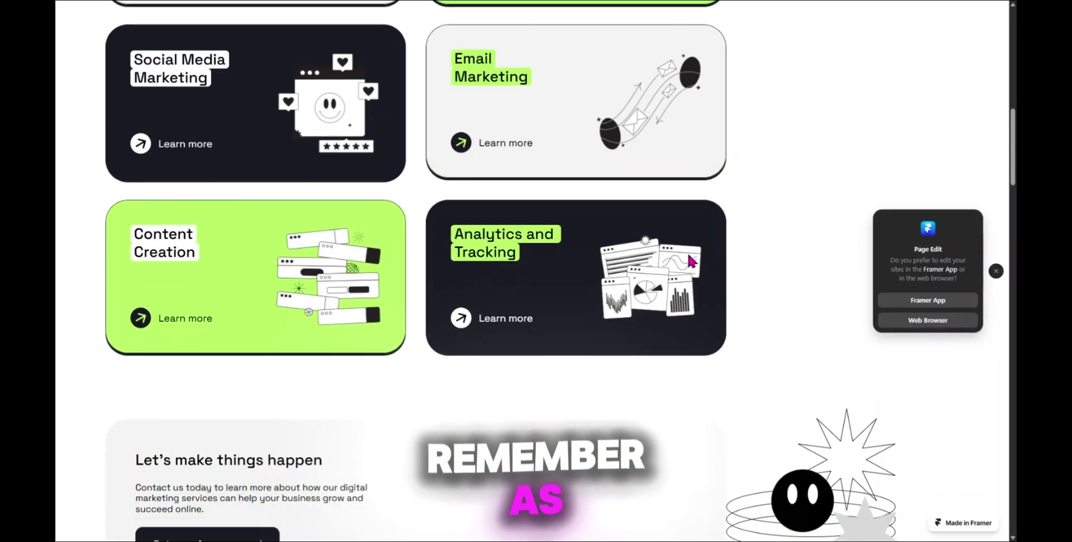
click(995, 271)
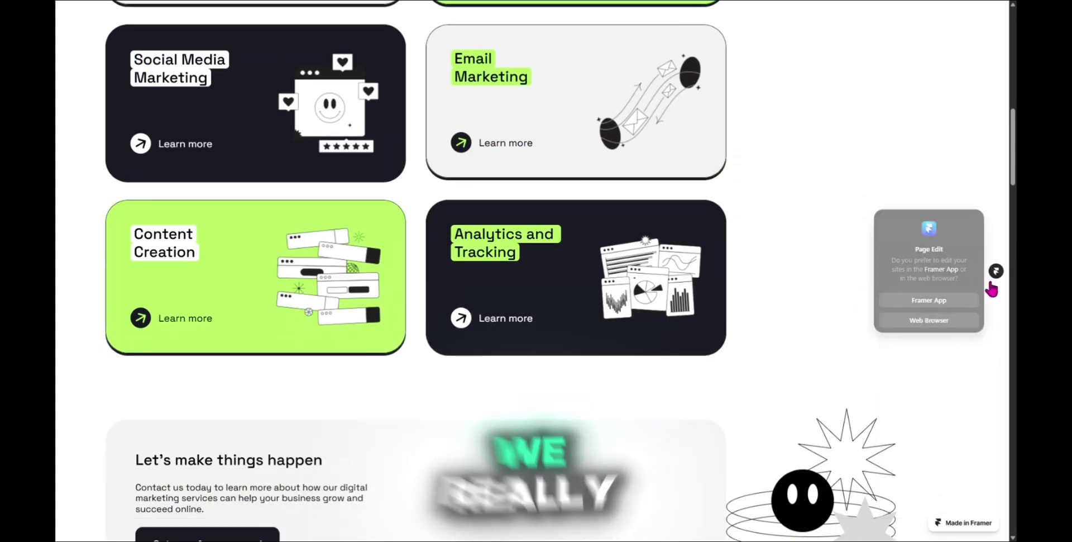
- Examine the live page's alignment from the service cards through case studies, working process and testimonials to the contact form
scroll(717, 307, down, 3)
scroll(718, 307, down, 5)
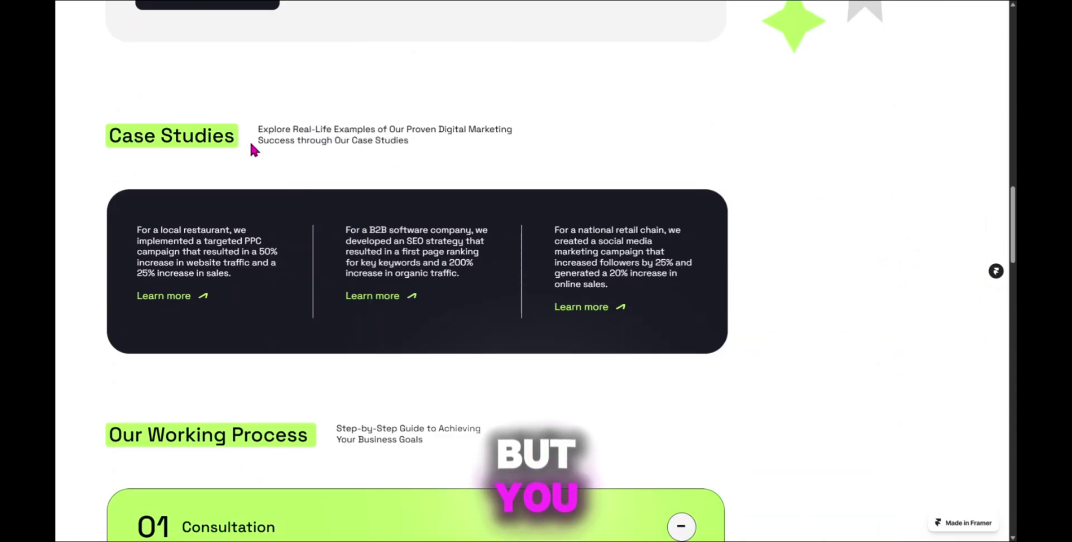
scroll(225, 134, up, 3)
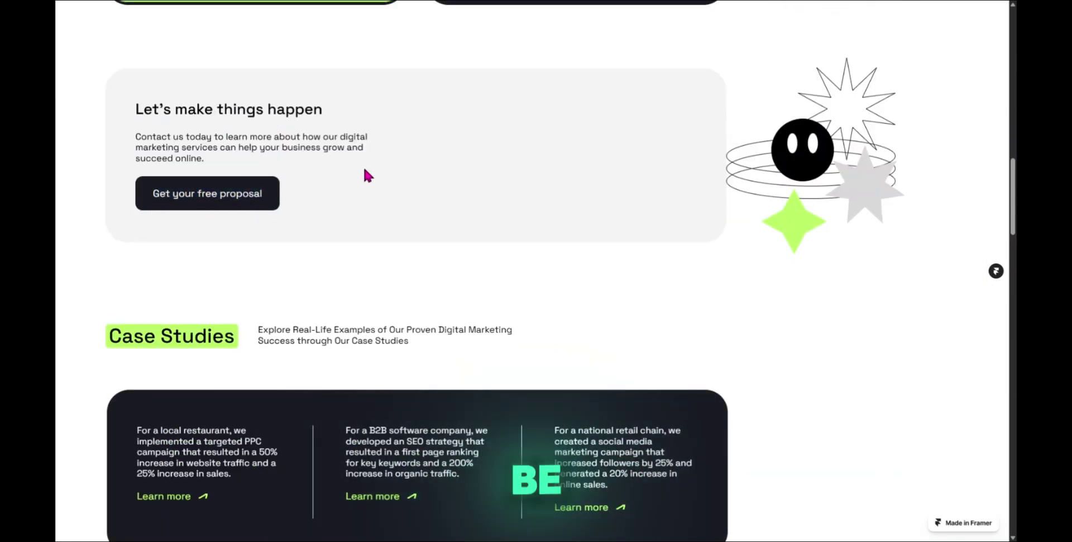
scroll(227, 208, down, 15)
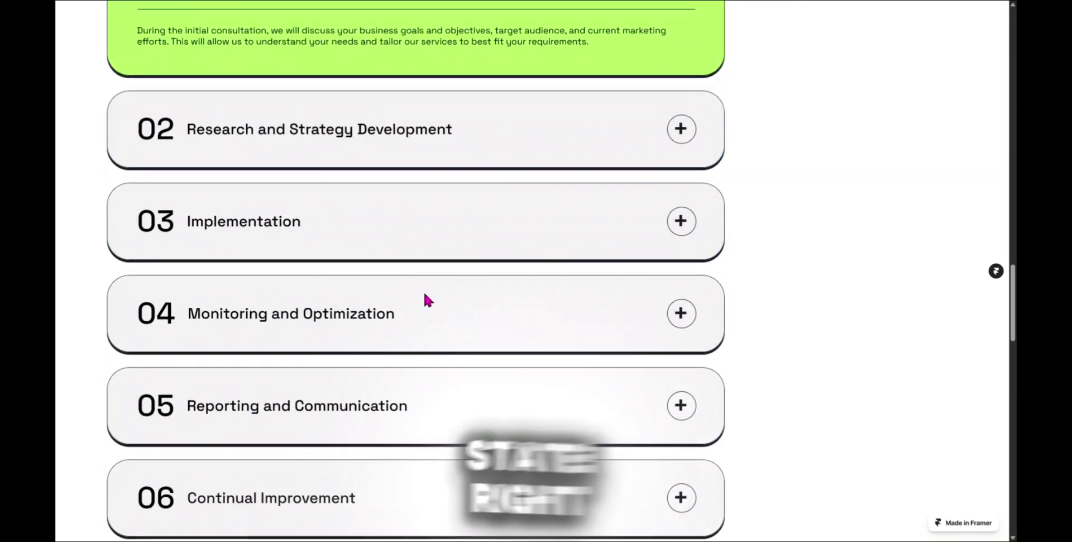
scroll(435, 276, down, 15)
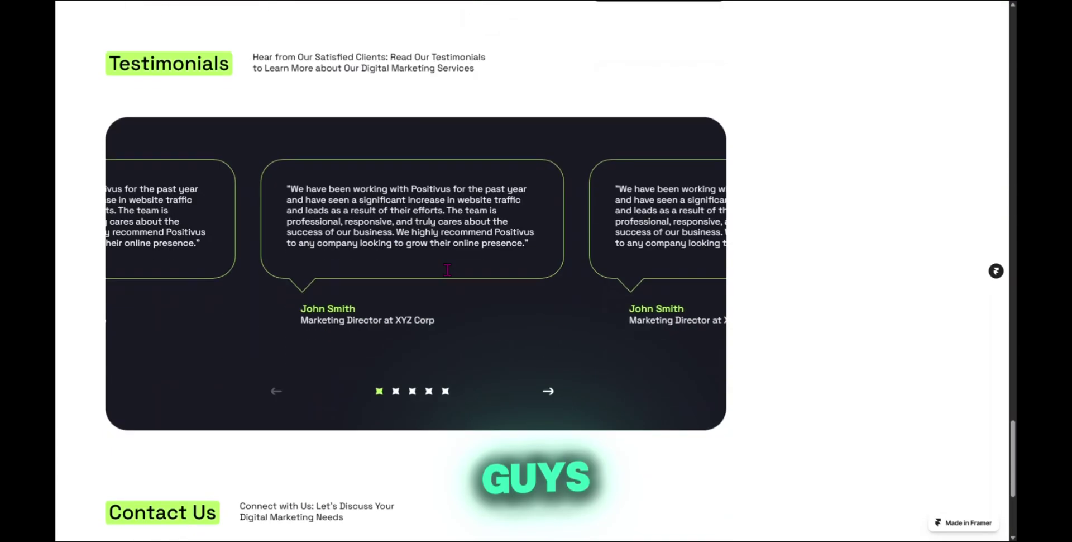
scroll(447, 263, up, 3)
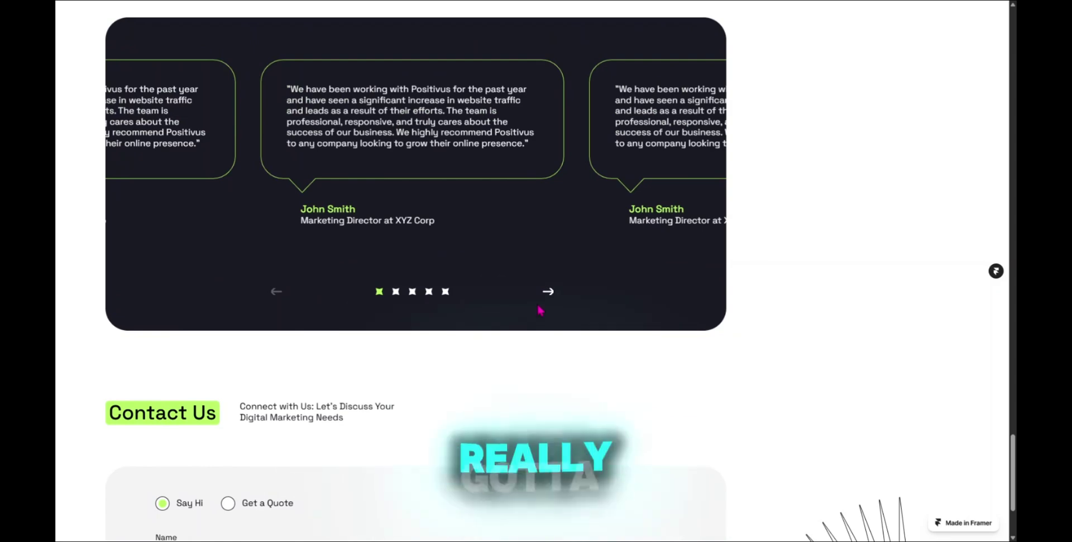
scroll(540, 310, down, 3)
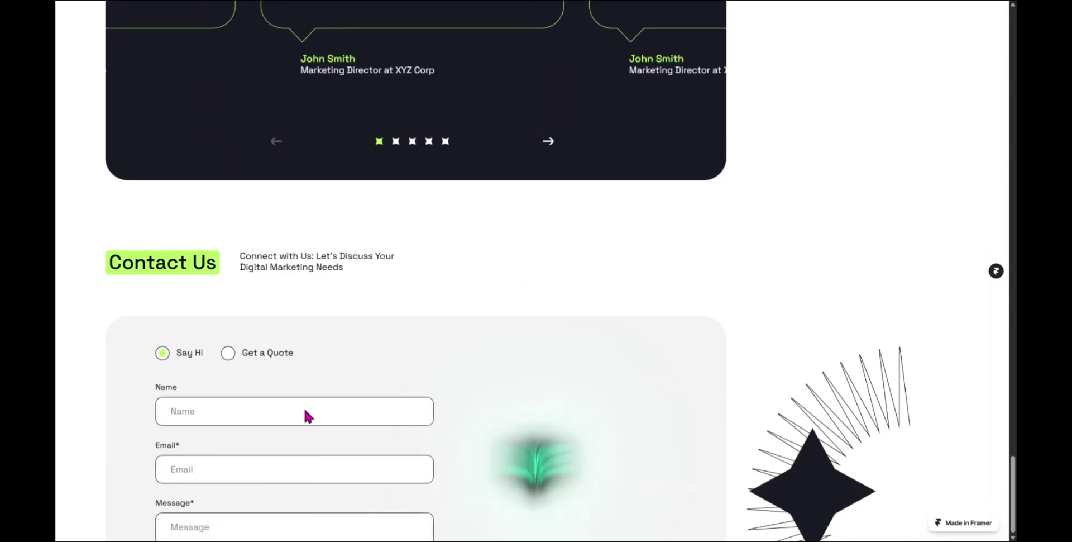
scroll(305, 413, up, 20)
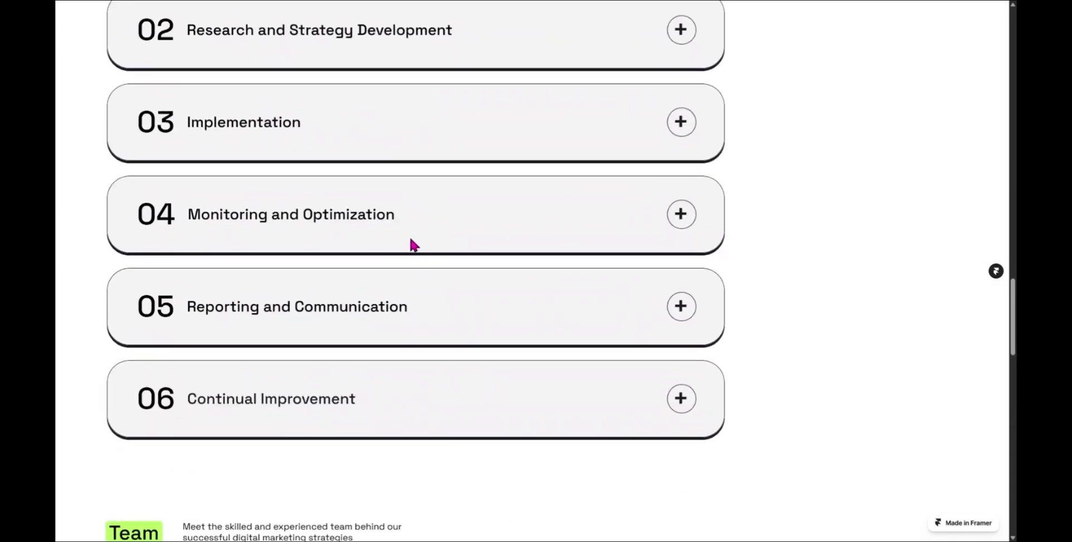
- Exit full screen, return to the Untitled Framer project and review the imported Home frame's hero and service cards
key(F11)
key(F12)
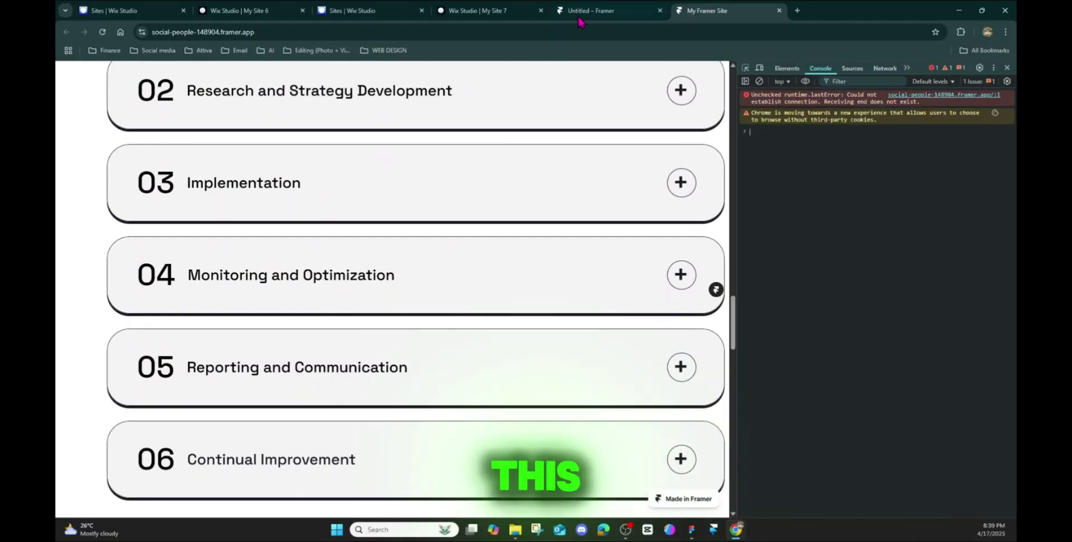
key(F12)
click(600, 11)
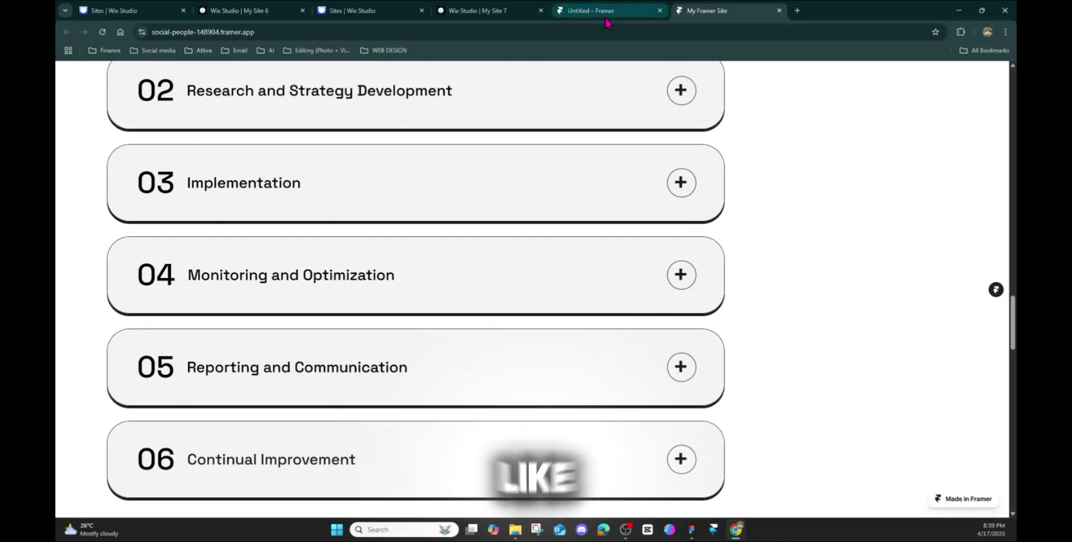
click(532, 263)
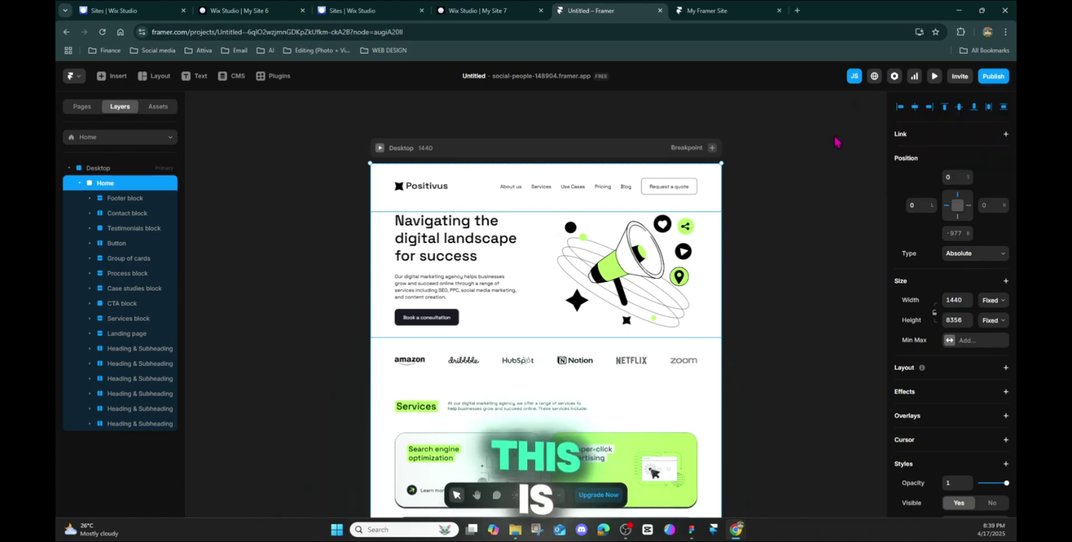
scroll(581, 266, down, 5)
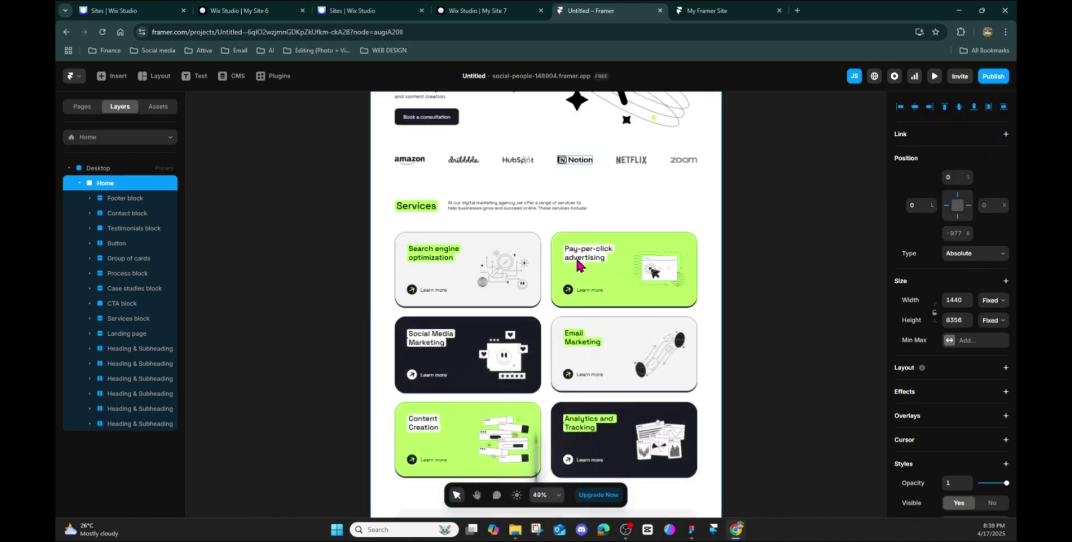
scroll(578, 264, up, 2)
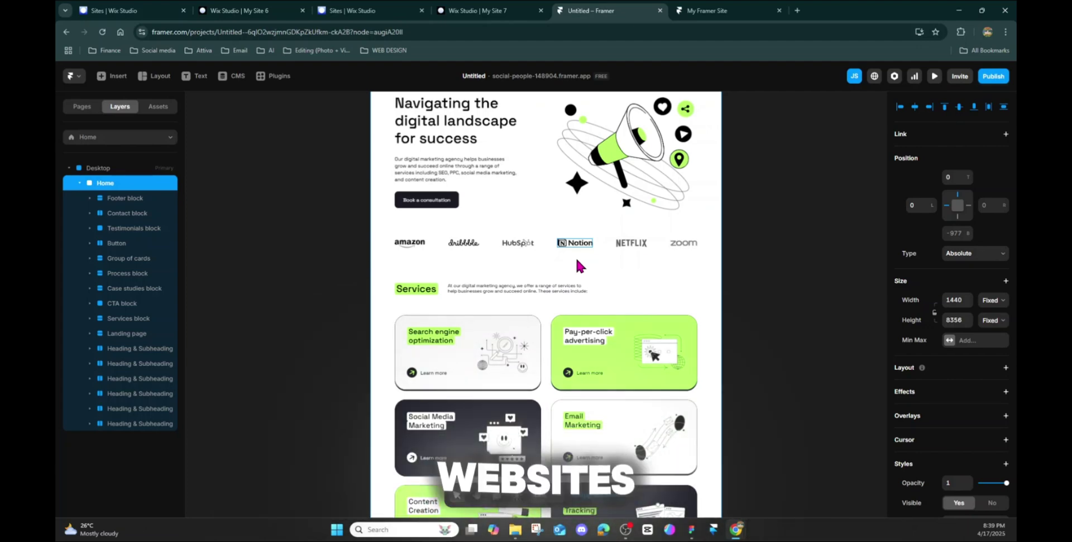
scroll(576, 266, up, 2)
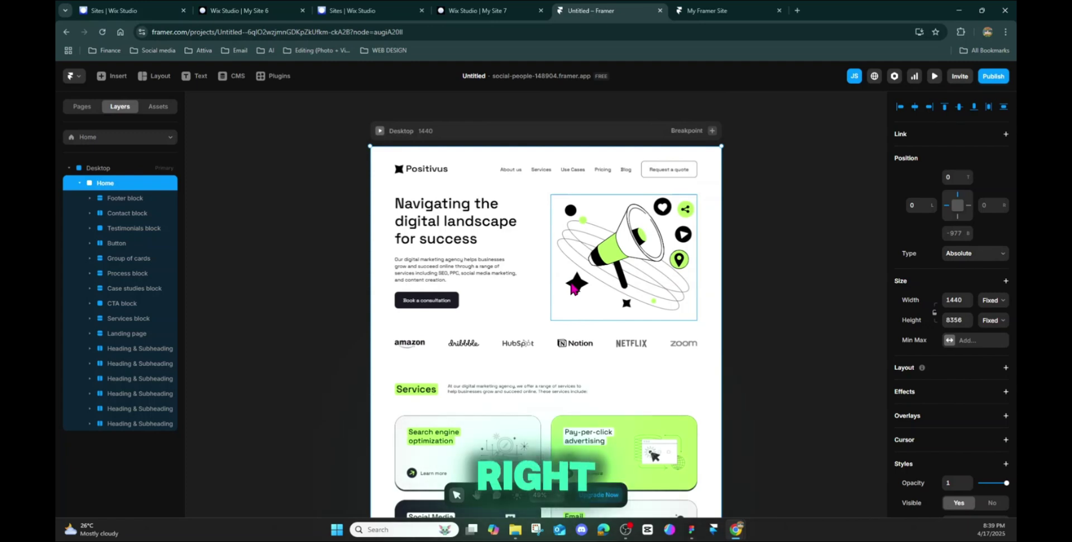